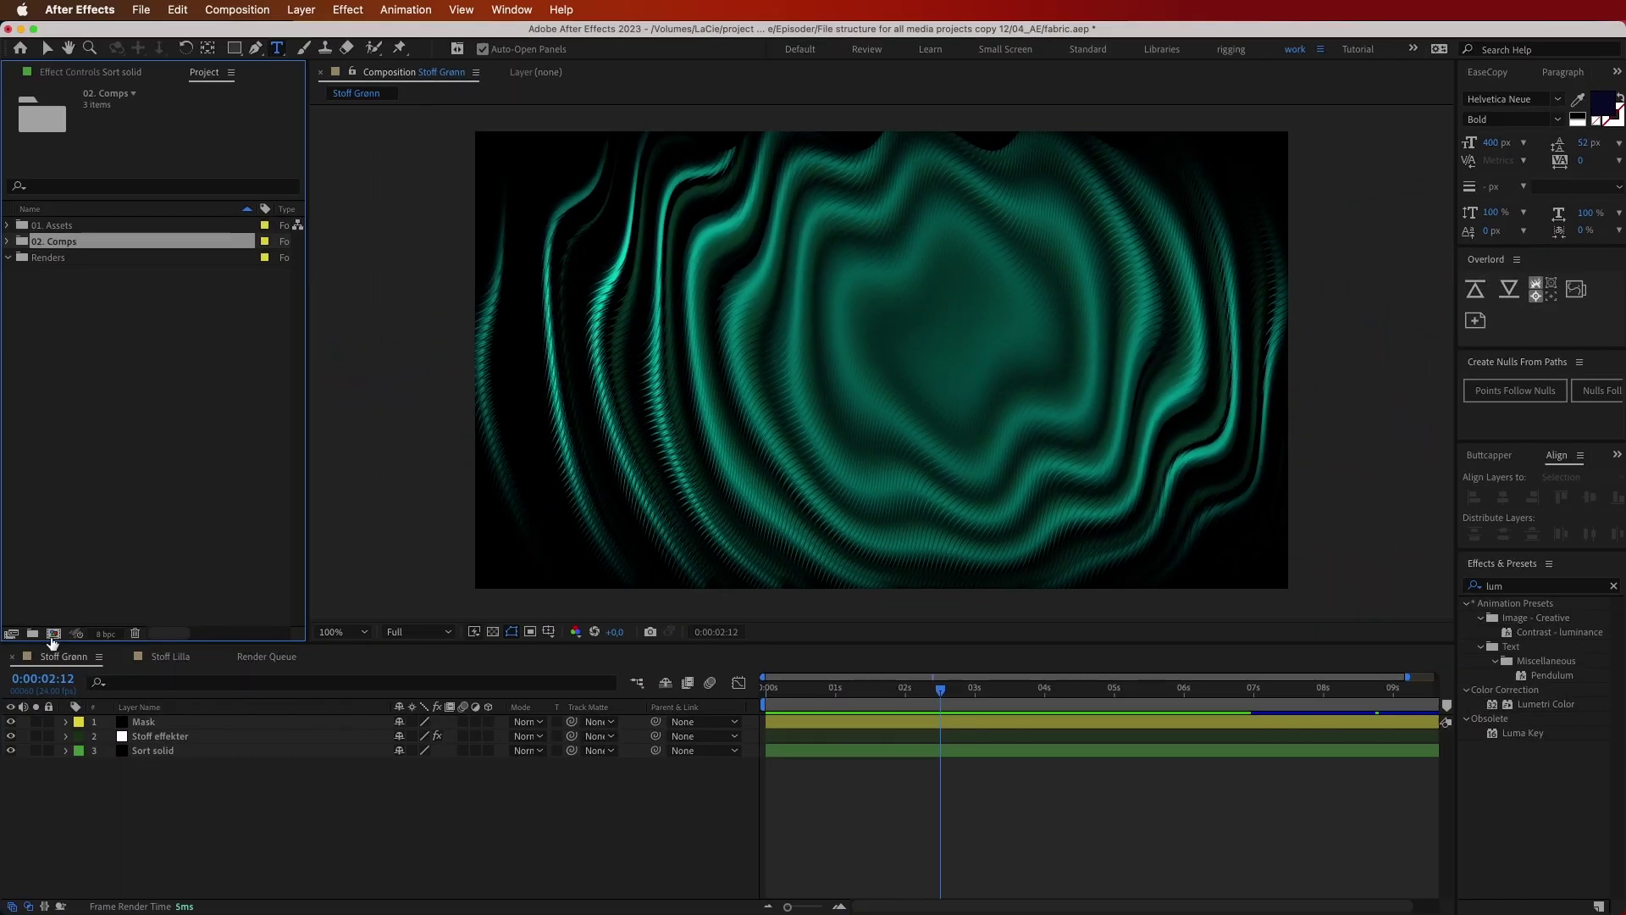
# Create a new composition and add a black solid named 'sort'
pyautogui.click(52, 635)
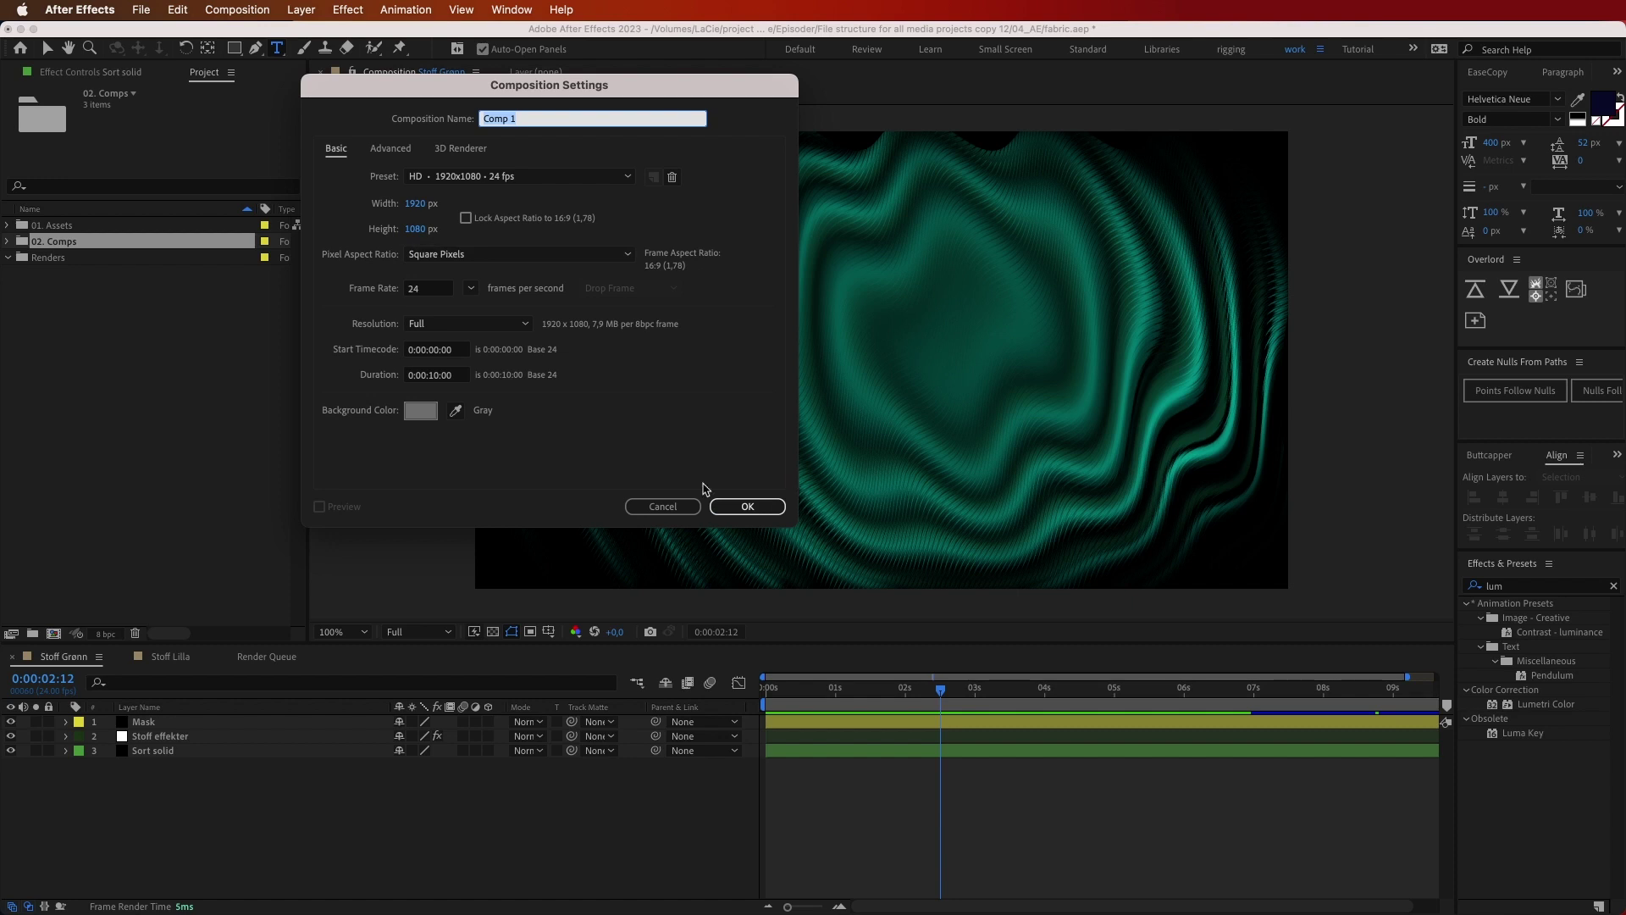
pyautogui.click(754, 516)
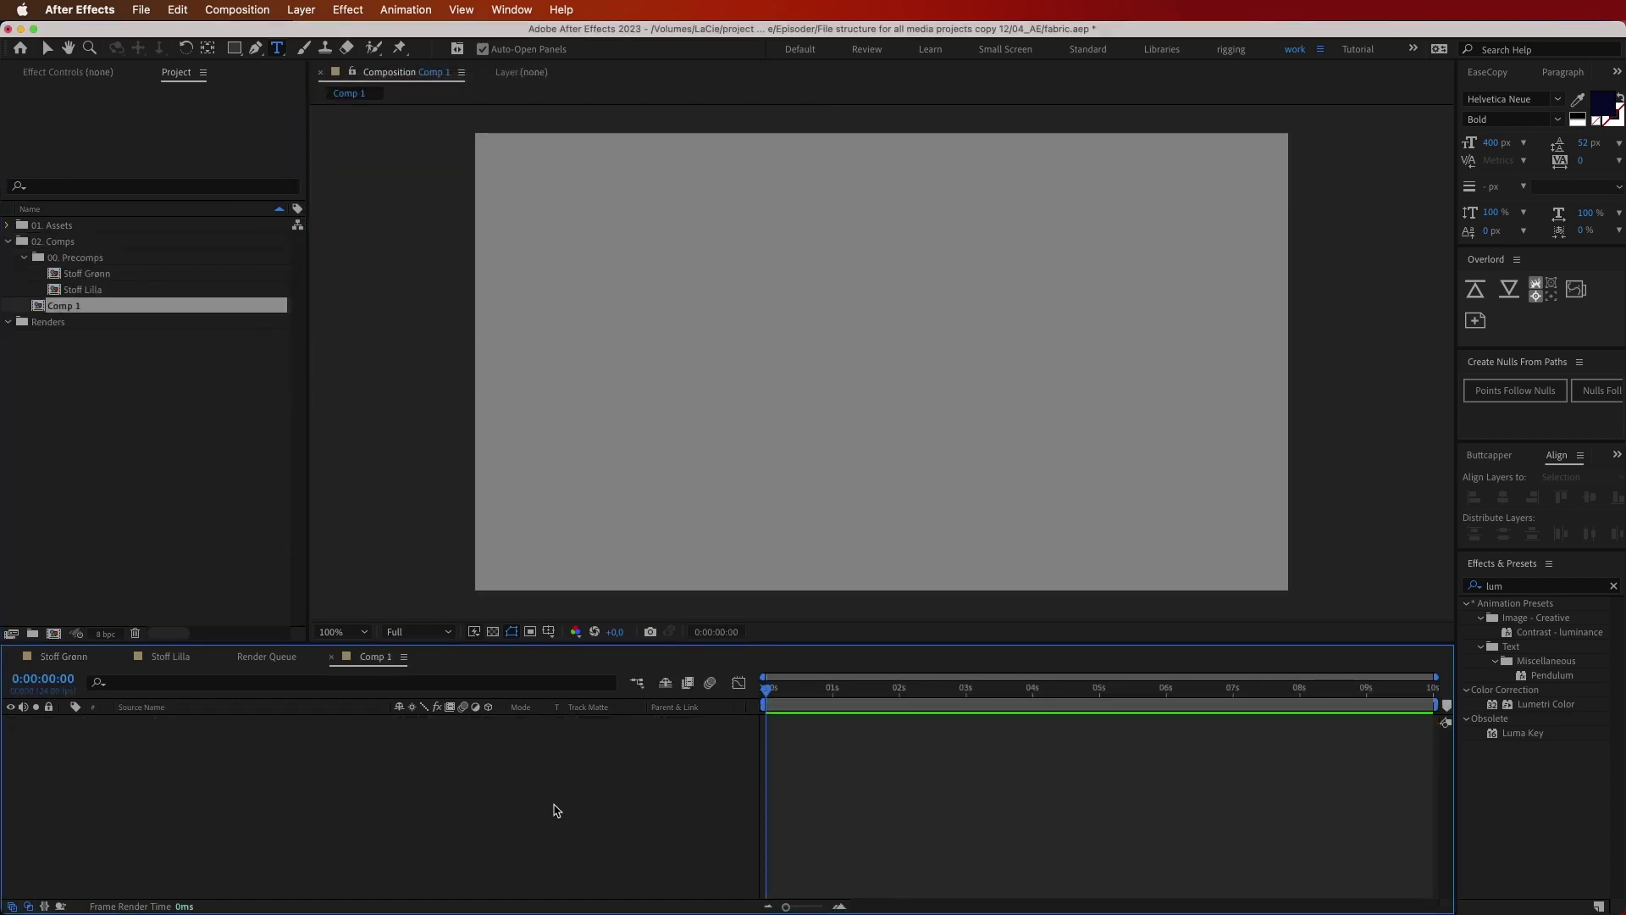
pyautogui.rightClick(486, 811)
pyautogui.moveTo(551, 691)
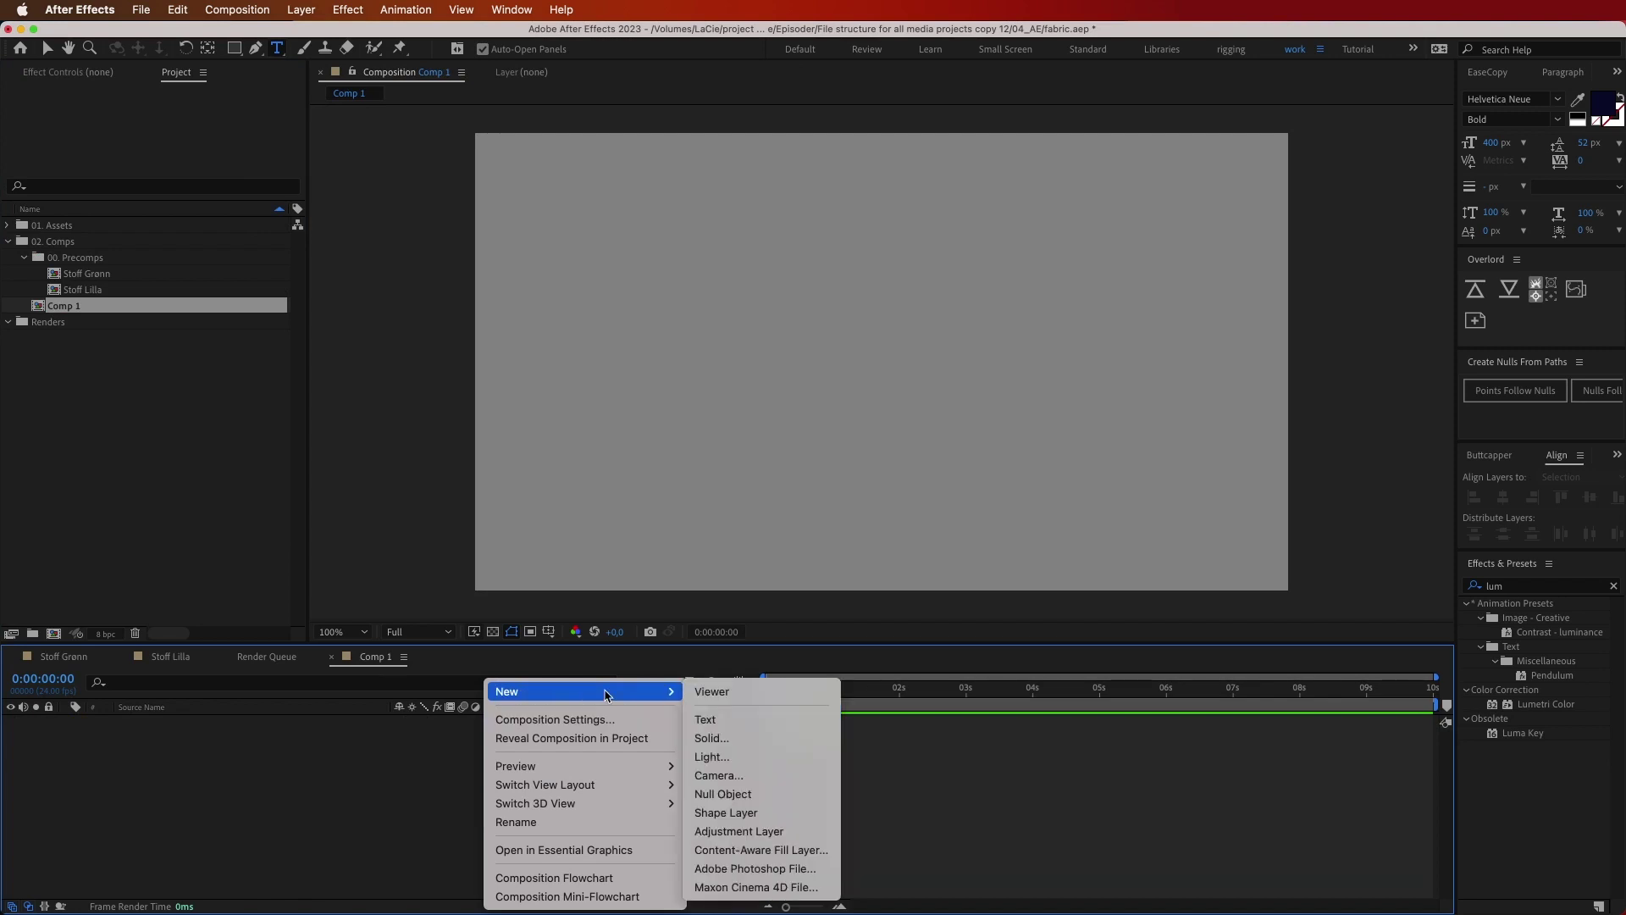
pyautogui.click(721, 738)
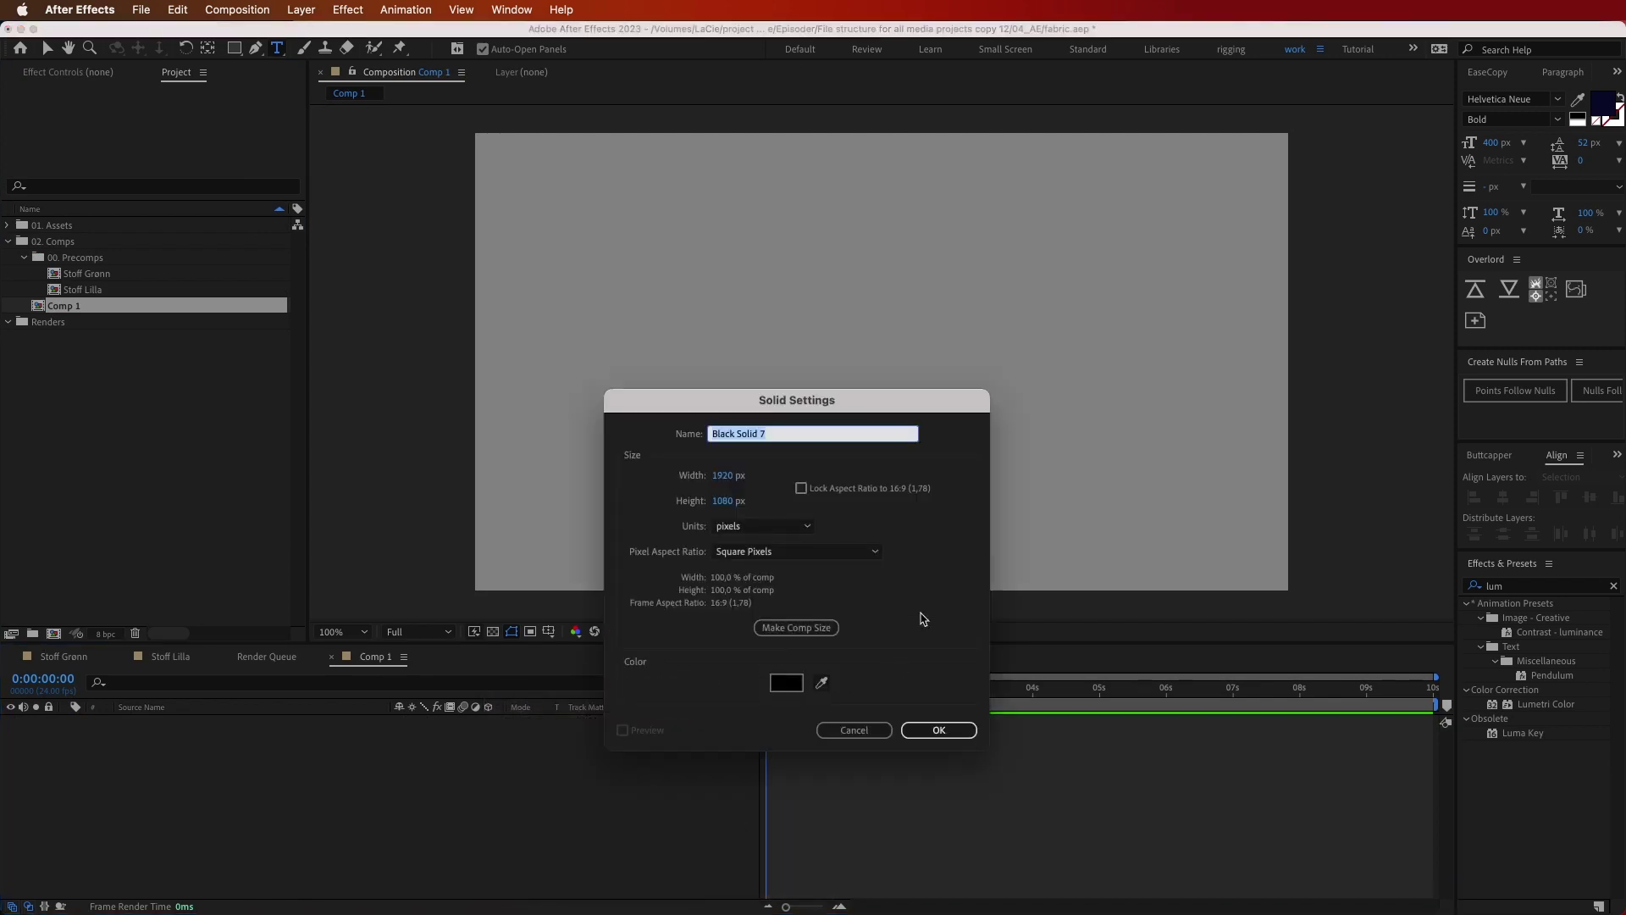
pyautogui.write('sort')
pyautogui.press('Return')
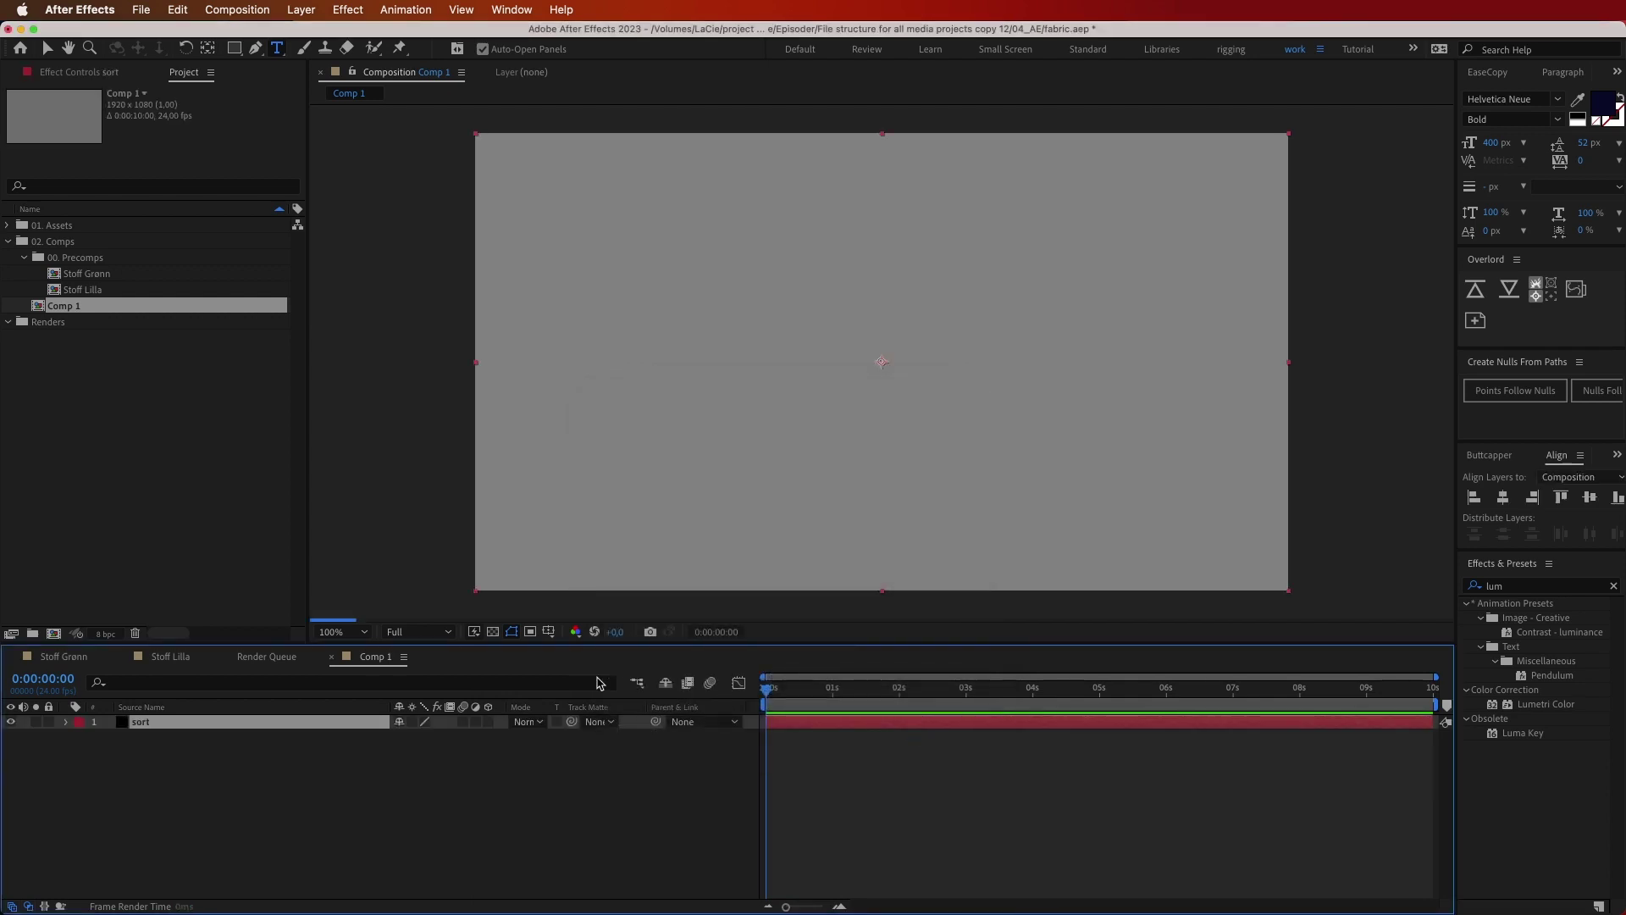
# Duplicate the sort solid and rename the top copy 'Stoff'
pyautogui.click(332, 772)
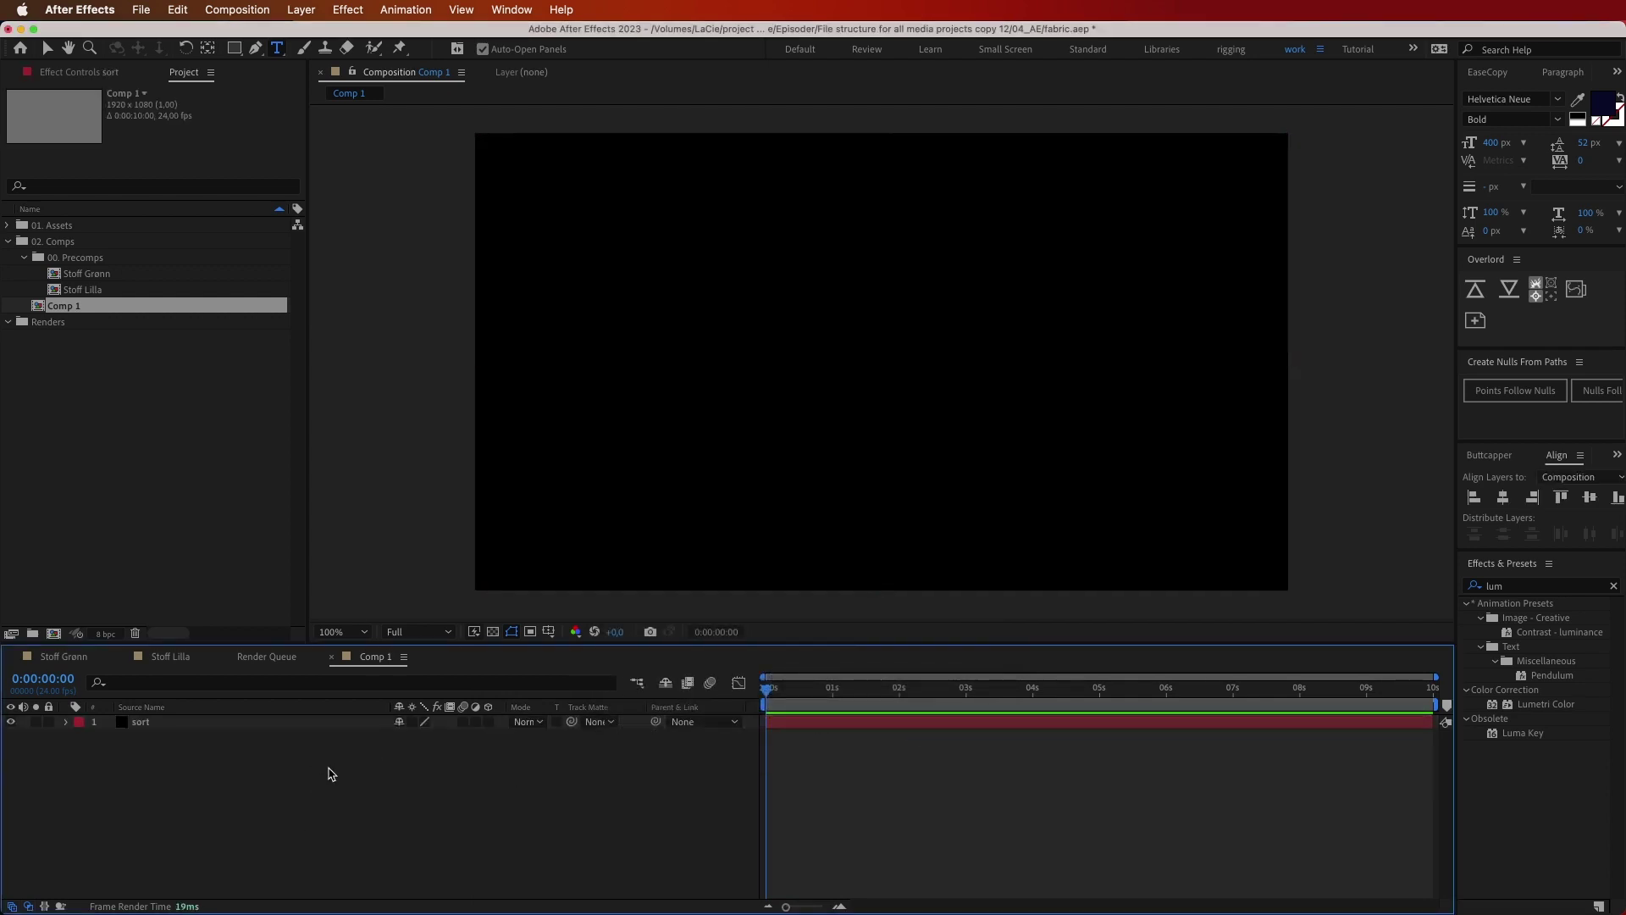
pyautogui.click(311, 727)
pyautogui.press('super+d')
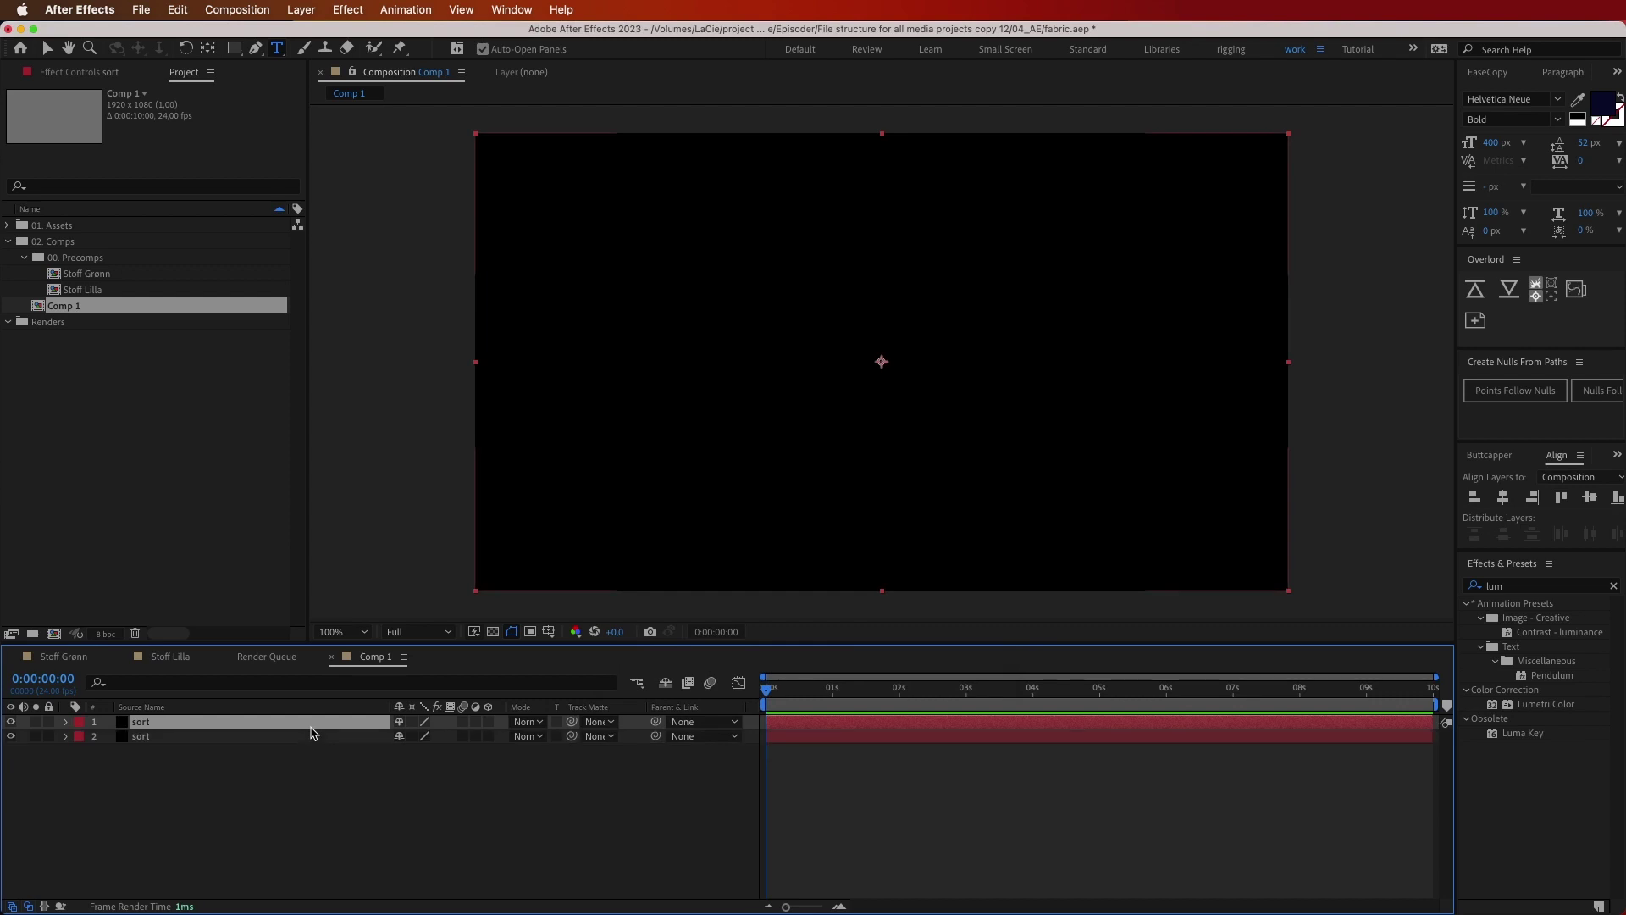
pyautogui.press('Return')
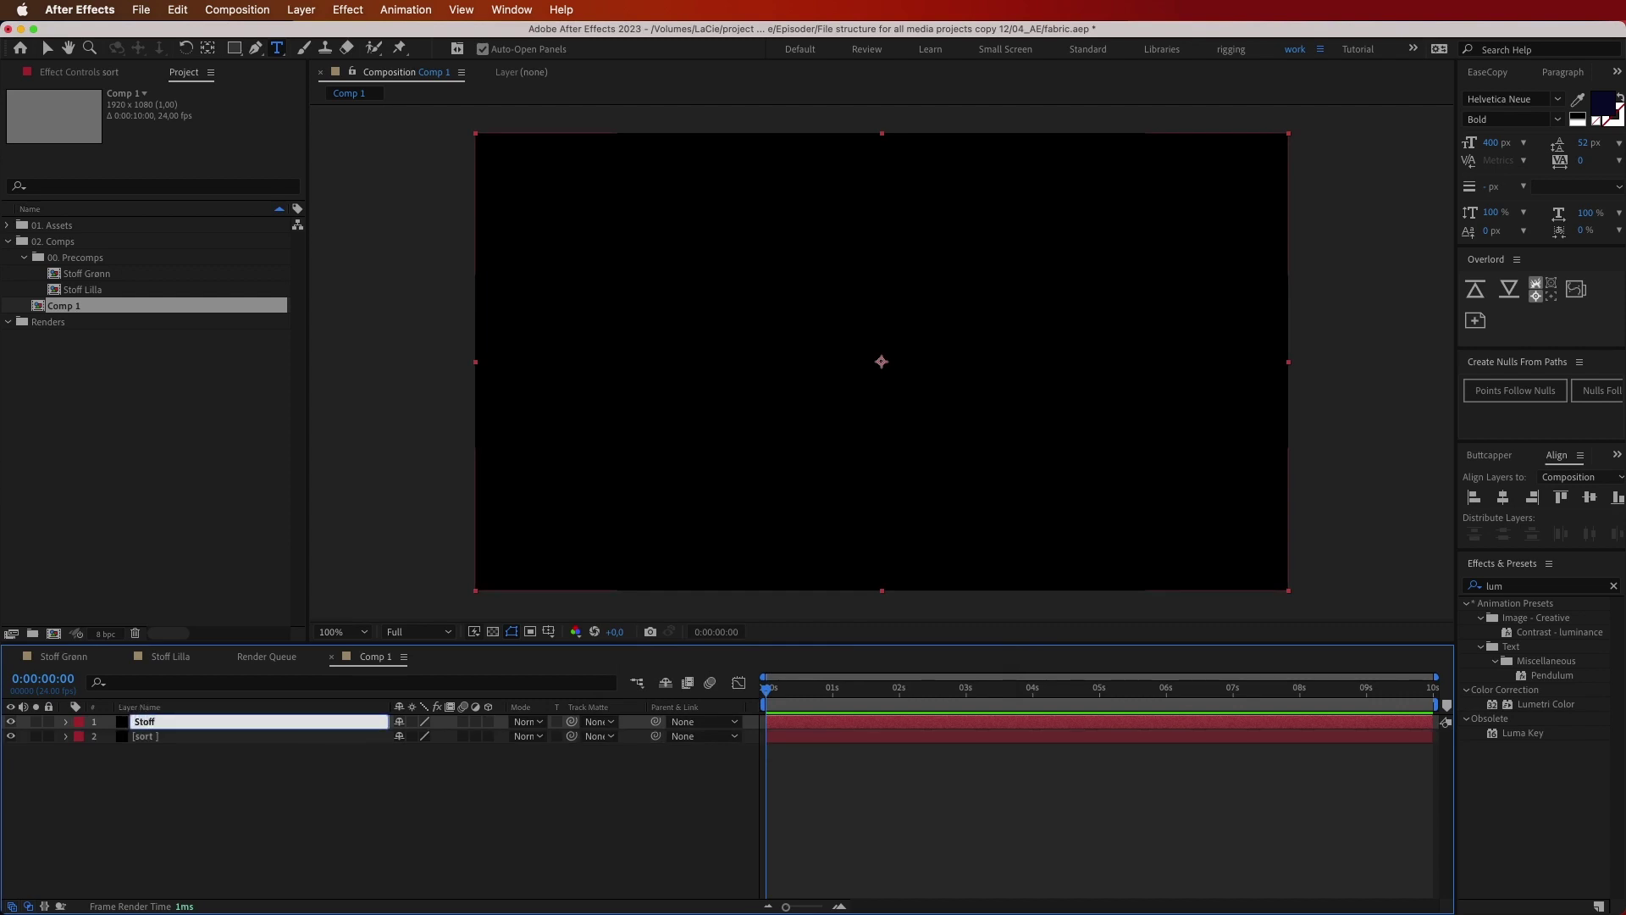
pyautogui.click(291, 806)
pyautogui.click(252, 726)
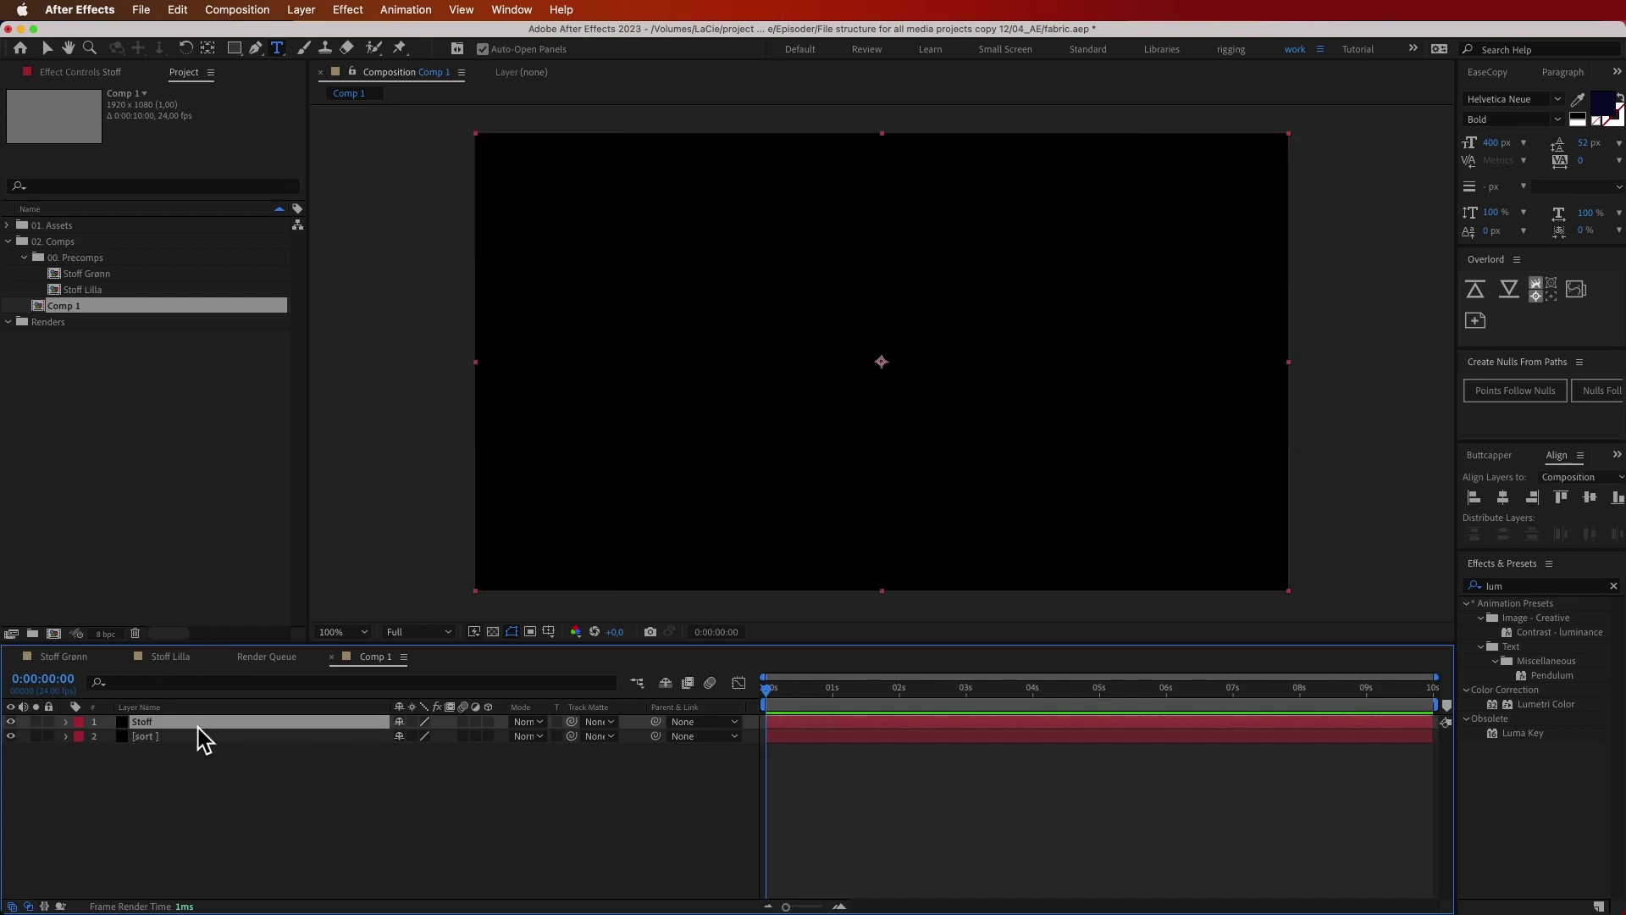
pyautogui.click(1523, 593)
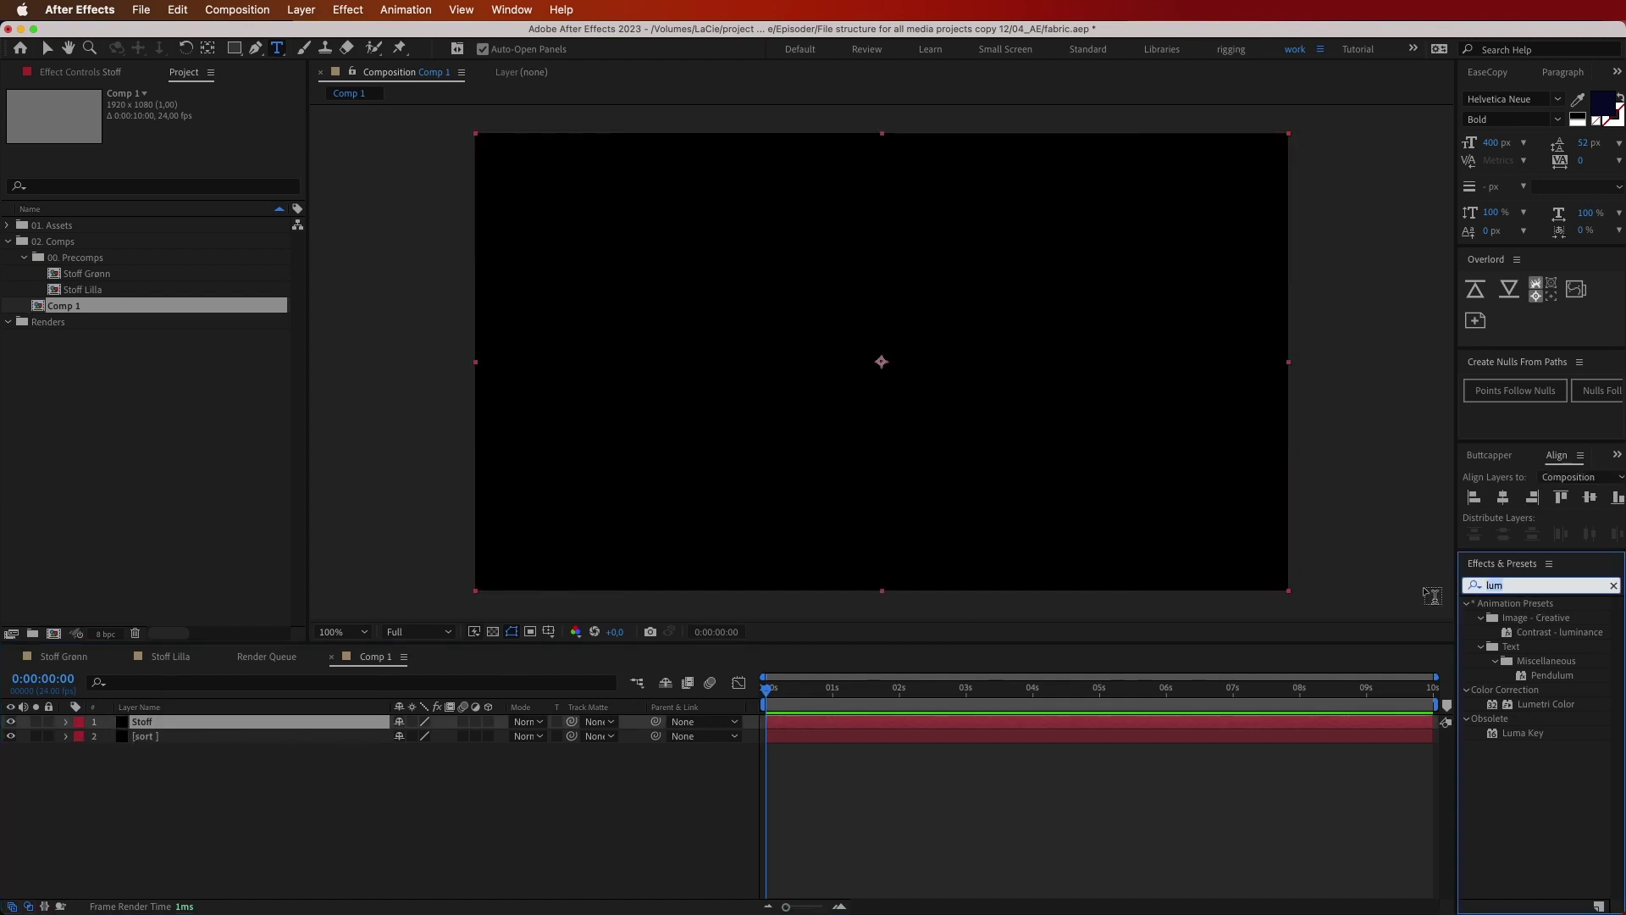
# Apply the 4-Color Gradient effect to Stoff, then switch to the Stoff Grønn composition
pyautogui.press('BackSpace')
pyautogui.press('BackSpace')
pyautogui.press('BackSpace')
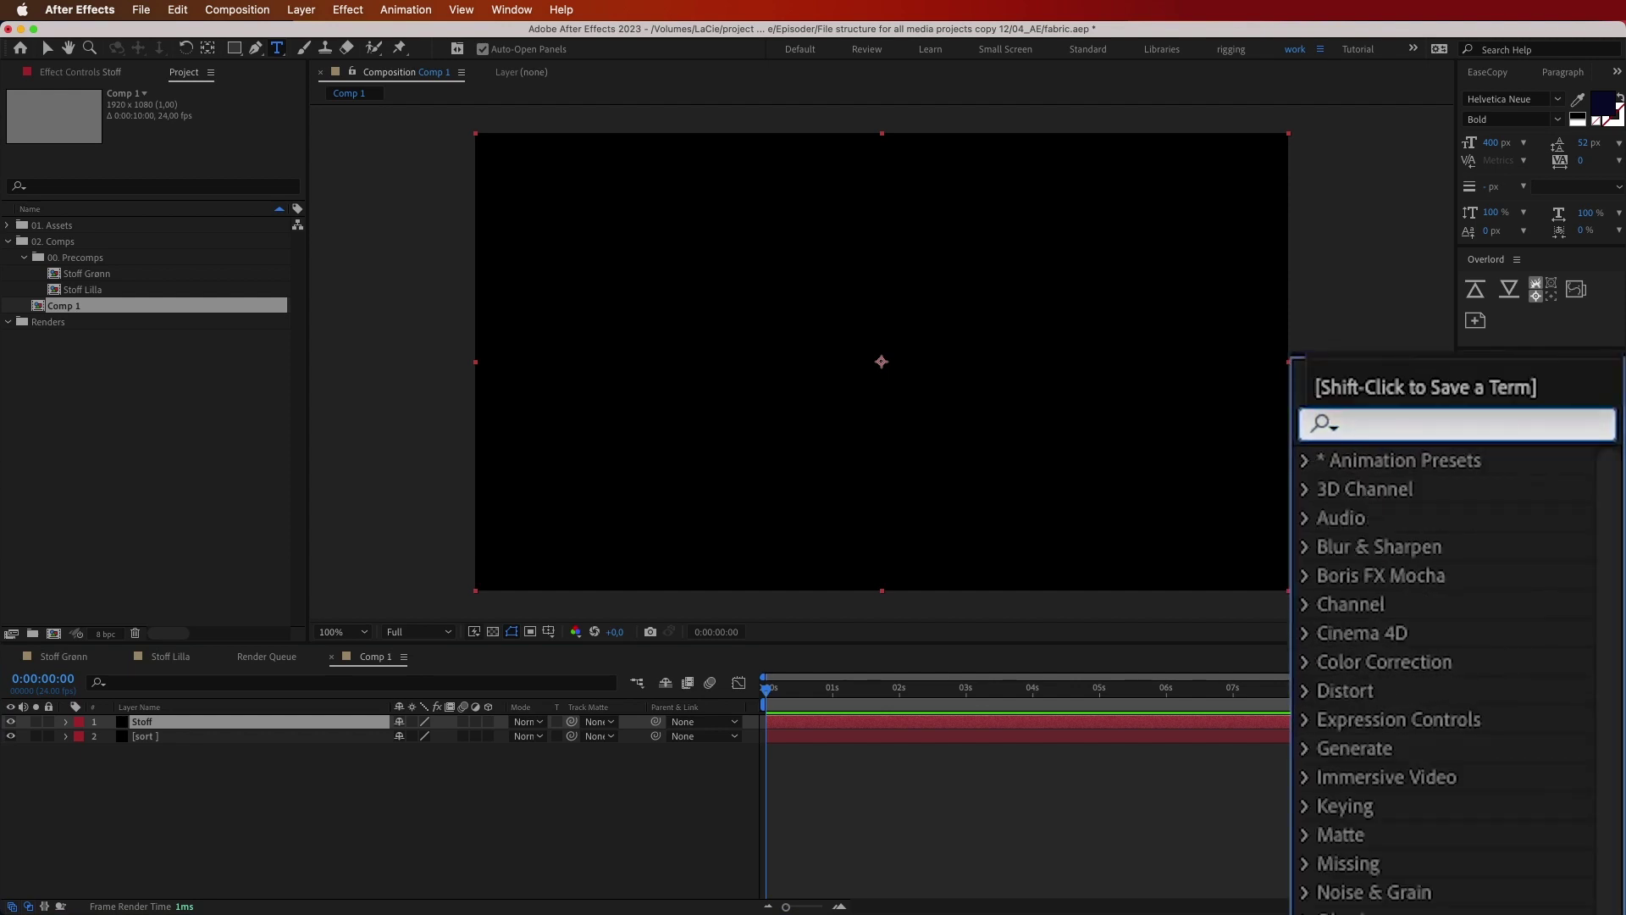
pyautogui.write('4-colo')
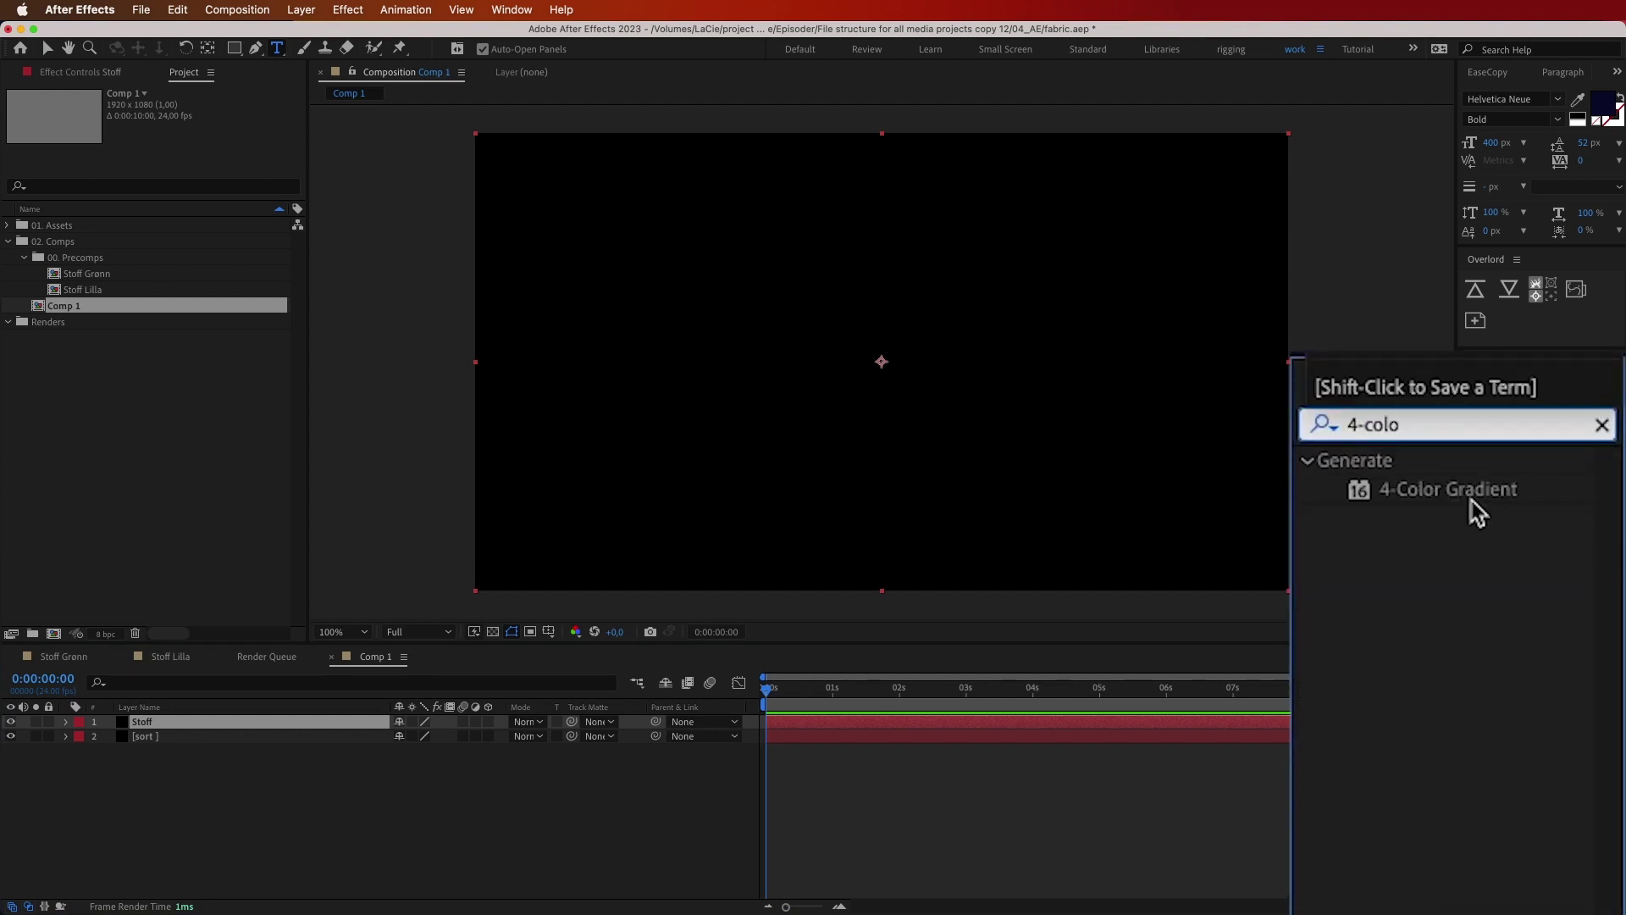
pyautogui.doubleClick(1441, 491)
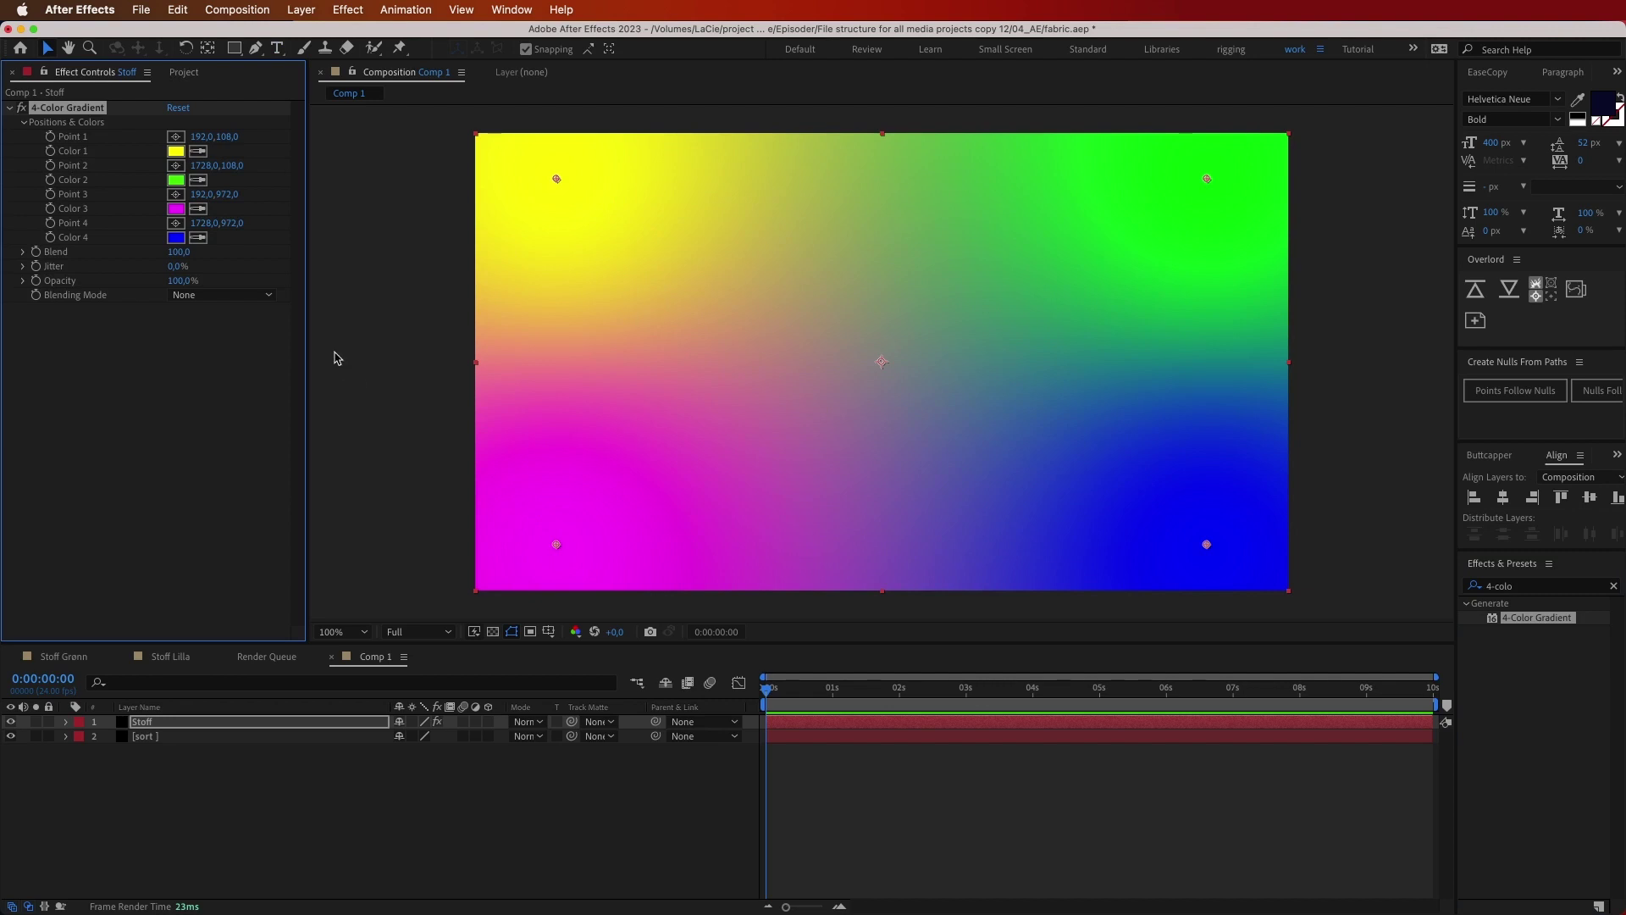
pyautogui.click(50, 658)
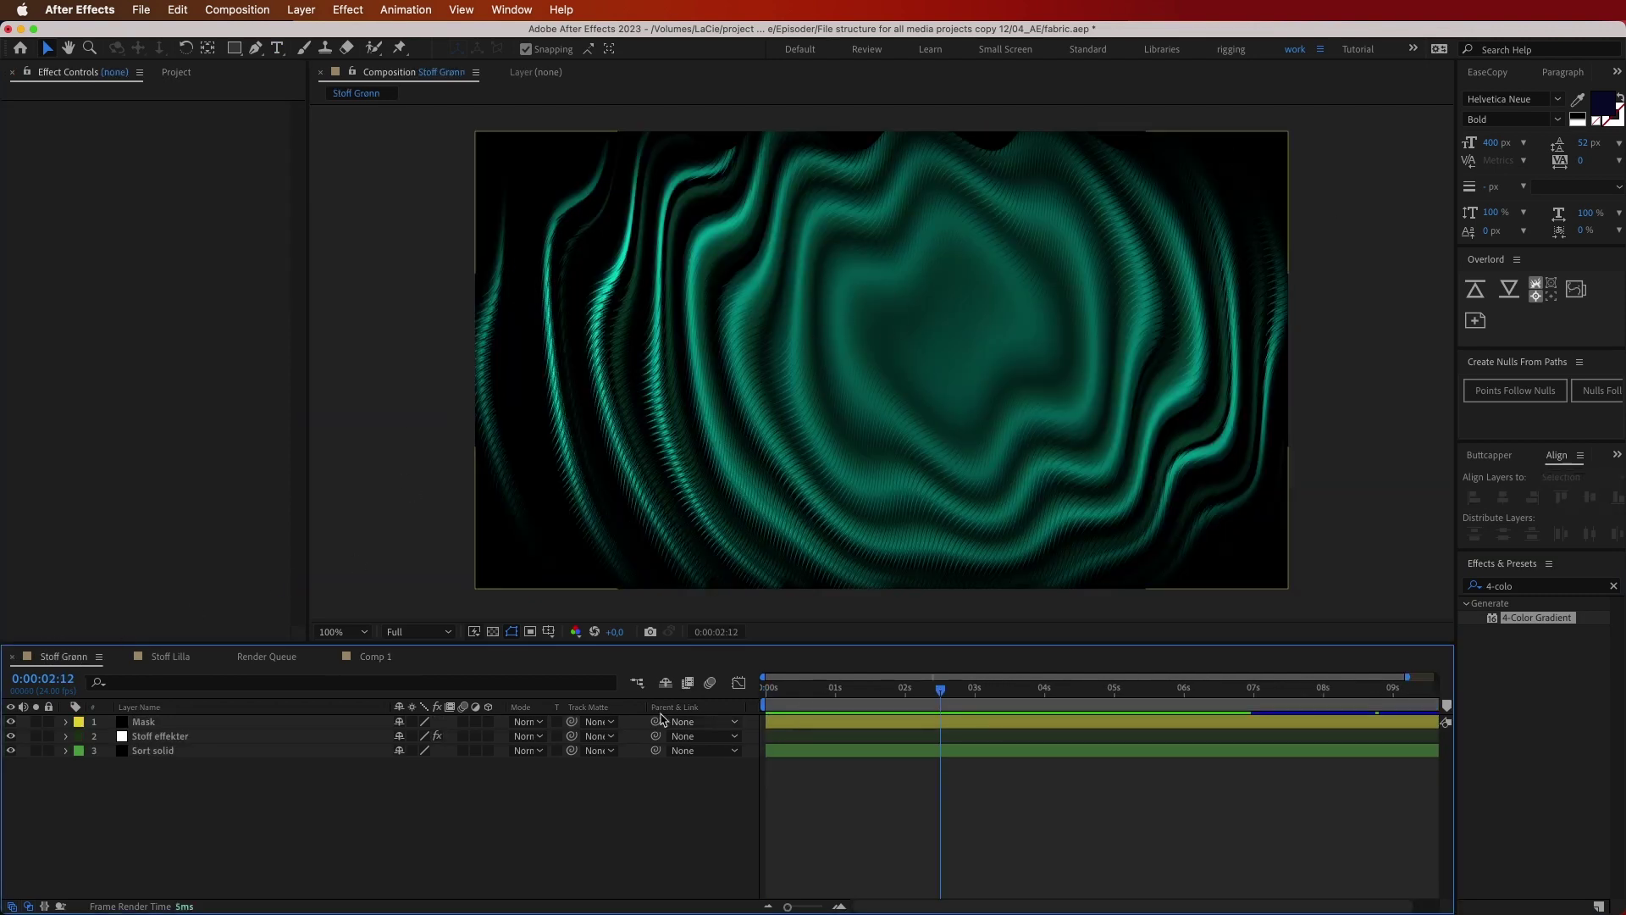
# Return to Comp 1 to view Stoff's yellow, green, magenta and blue gradient
pyautogui.click(369, 661)
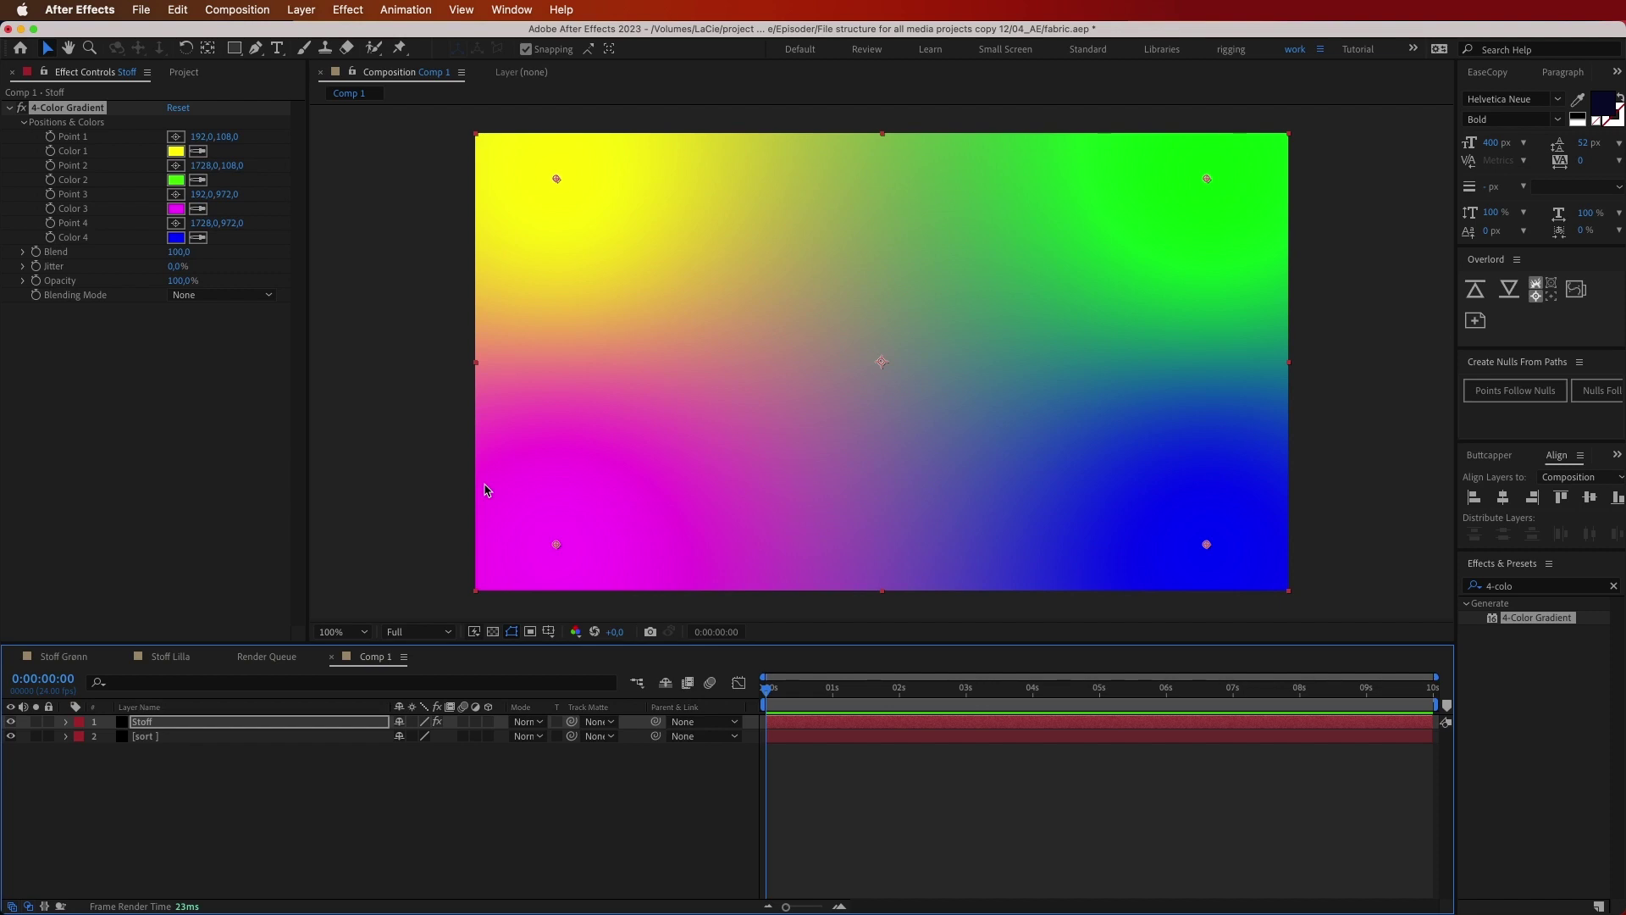
pyautogui.click(1614, 585)
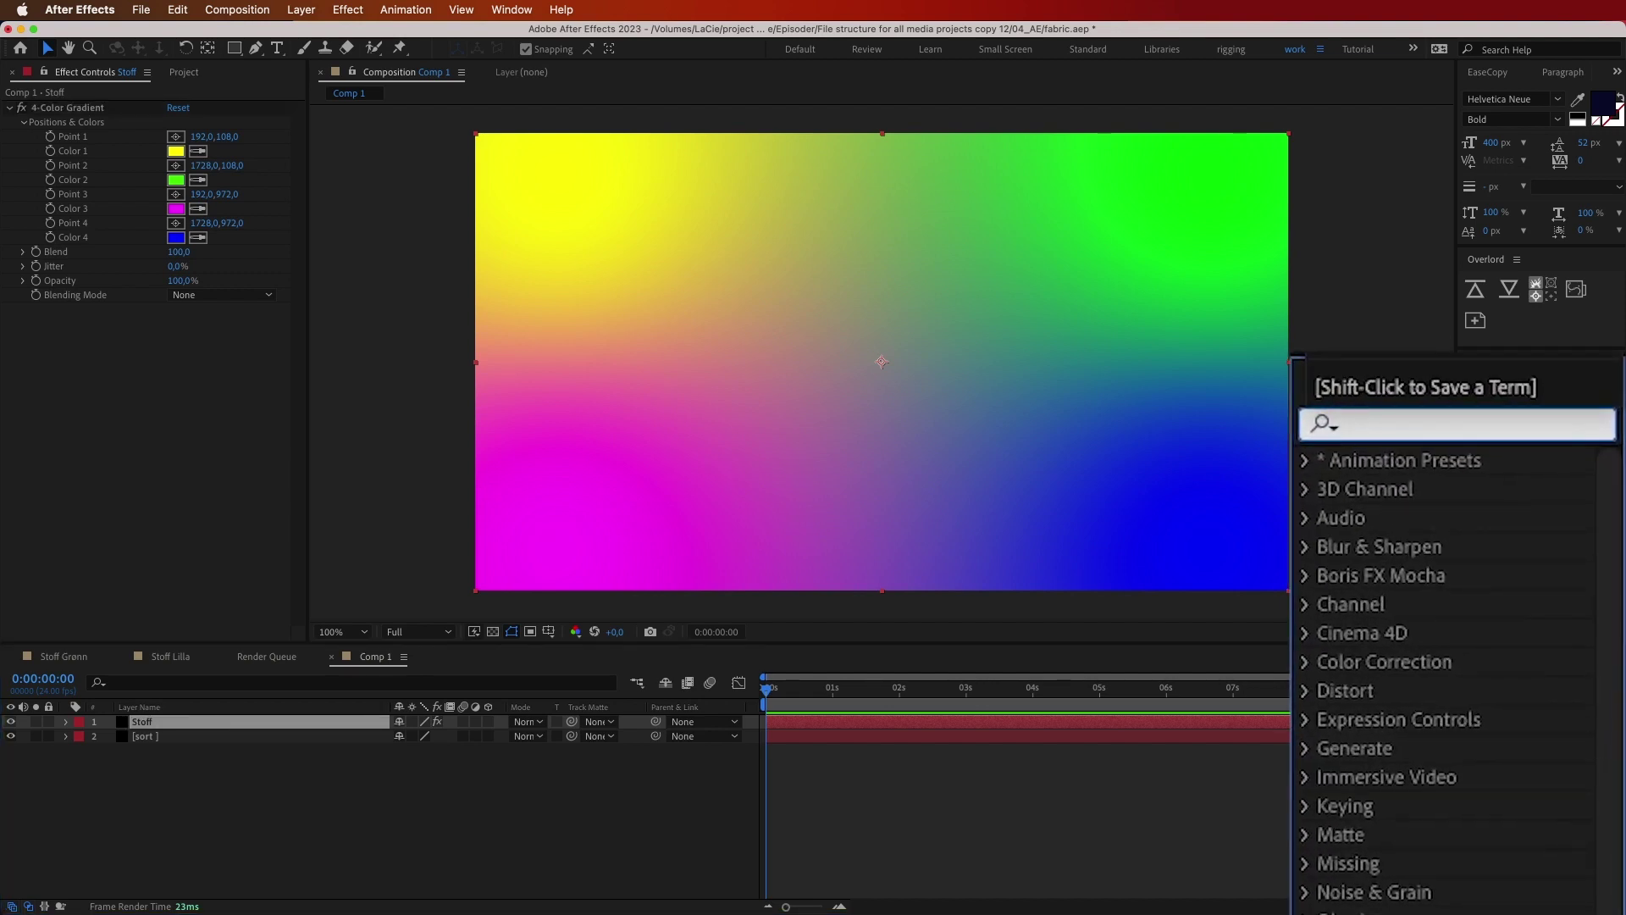
# Apply Twirl to Stoff with the angle scrubbed to 8x+305° and a radius of 70
pyautogui.write('twirl')
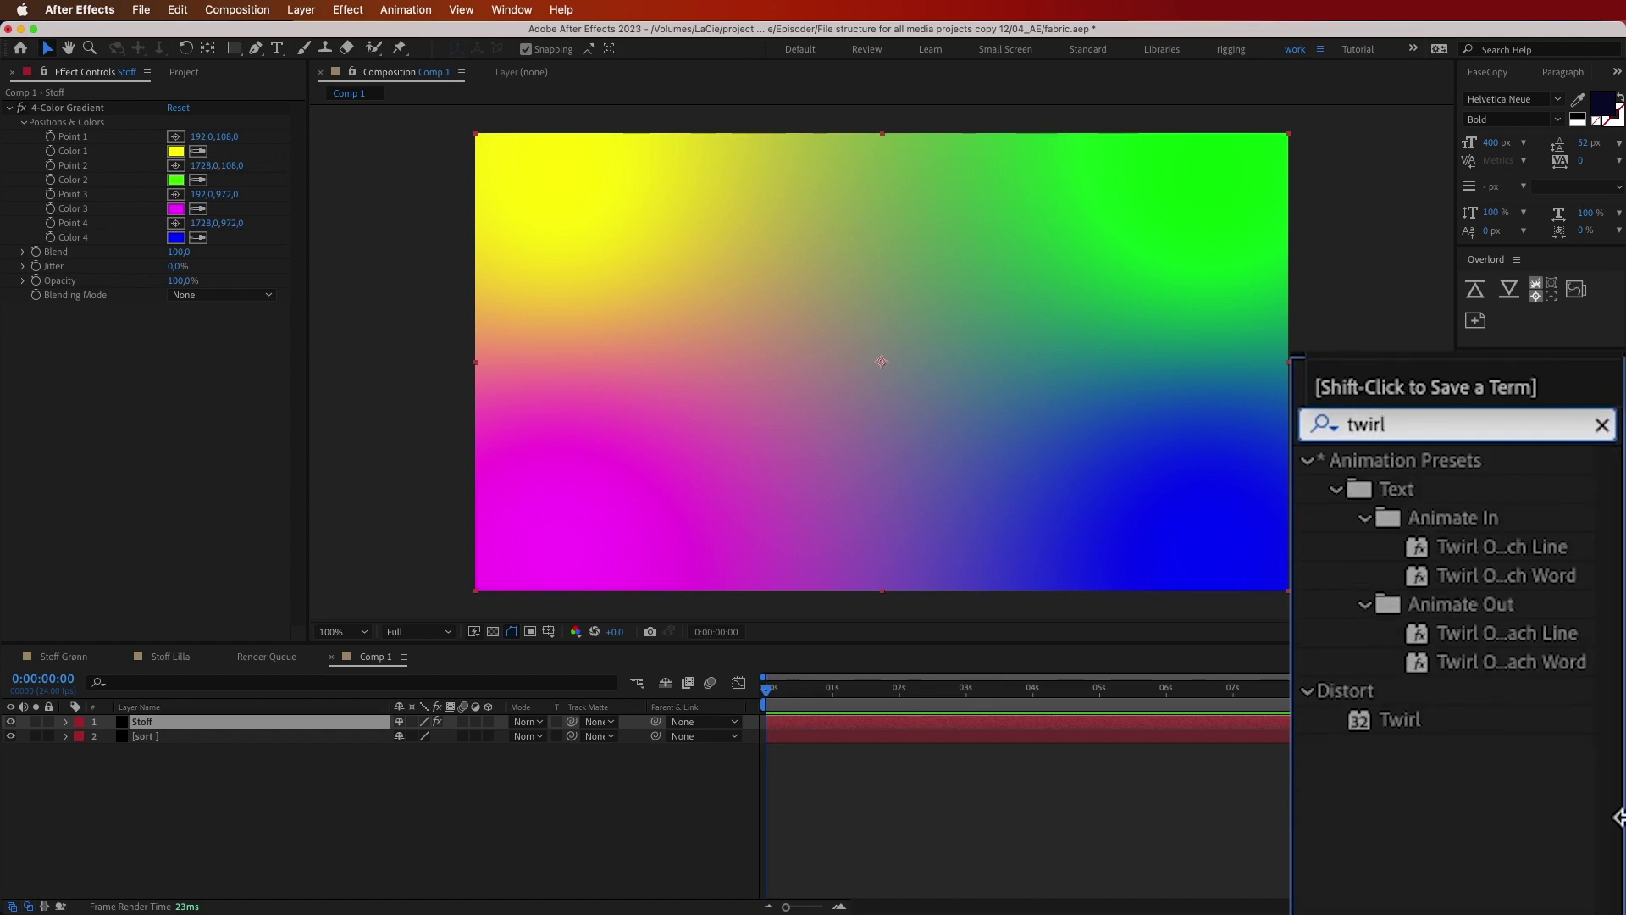
pyautogui.doubleClick(1414, 720)
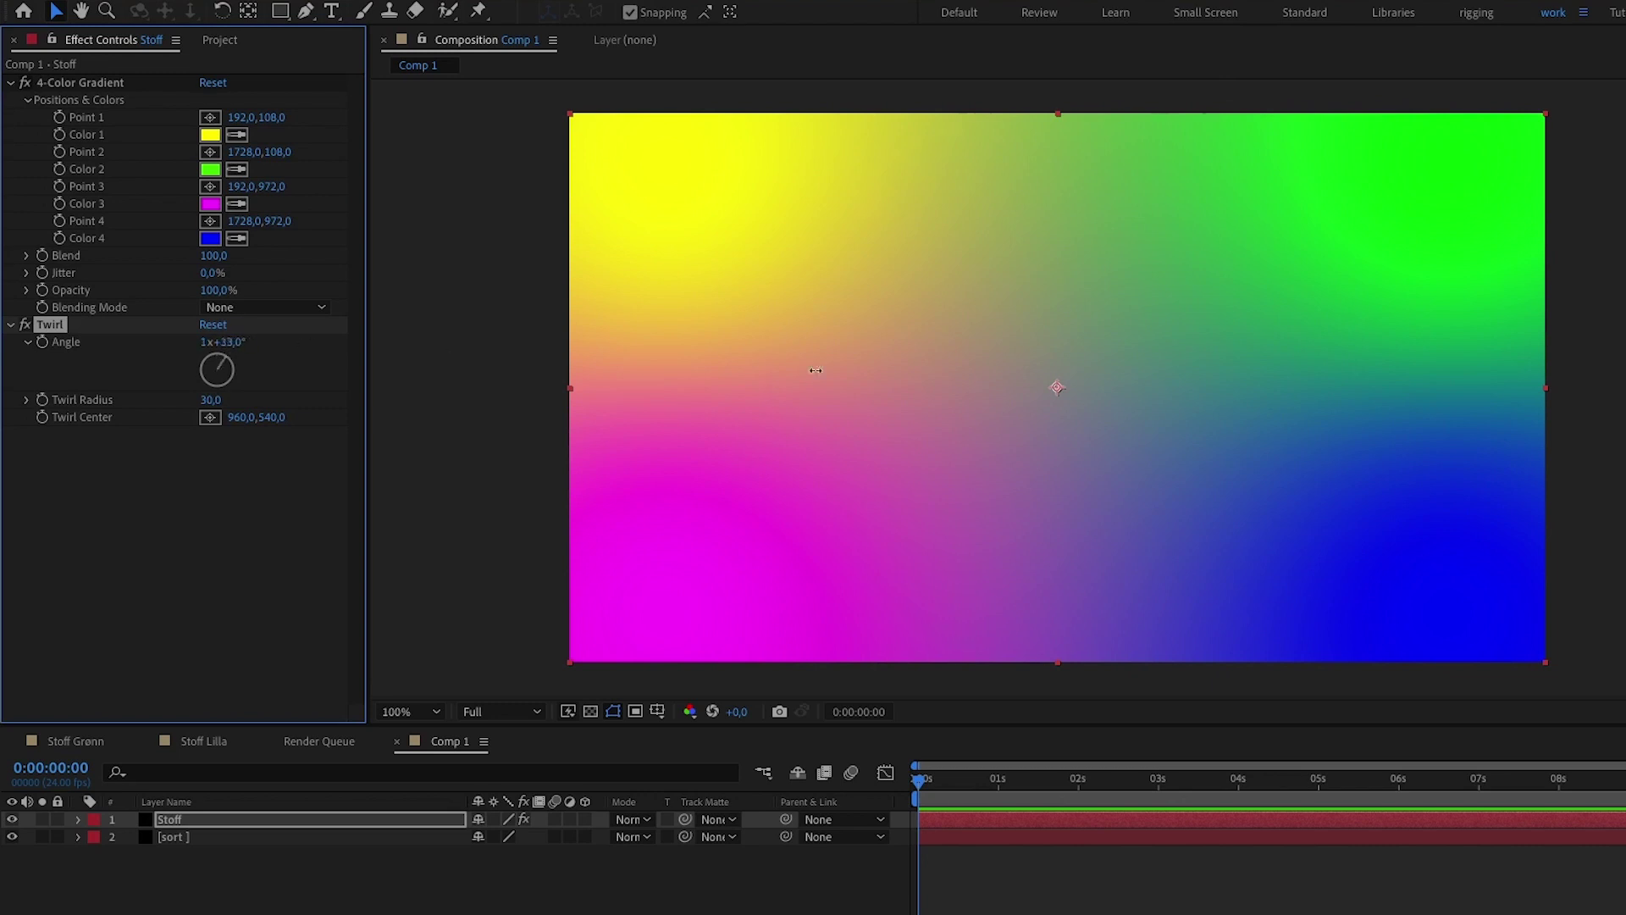
pyautogui.moveTo(816, 370)
pyautogui.mouseDown()
pyautogui.moveTo(1515, 389)
pyautogui.moveTo(1370, 335)
pyautogui.moveTo(1440, 338)
pyautogui.mouseUp()
pyautogui.click(214, 399)
pyautogui.write('70')
pyautogui.press('Return')
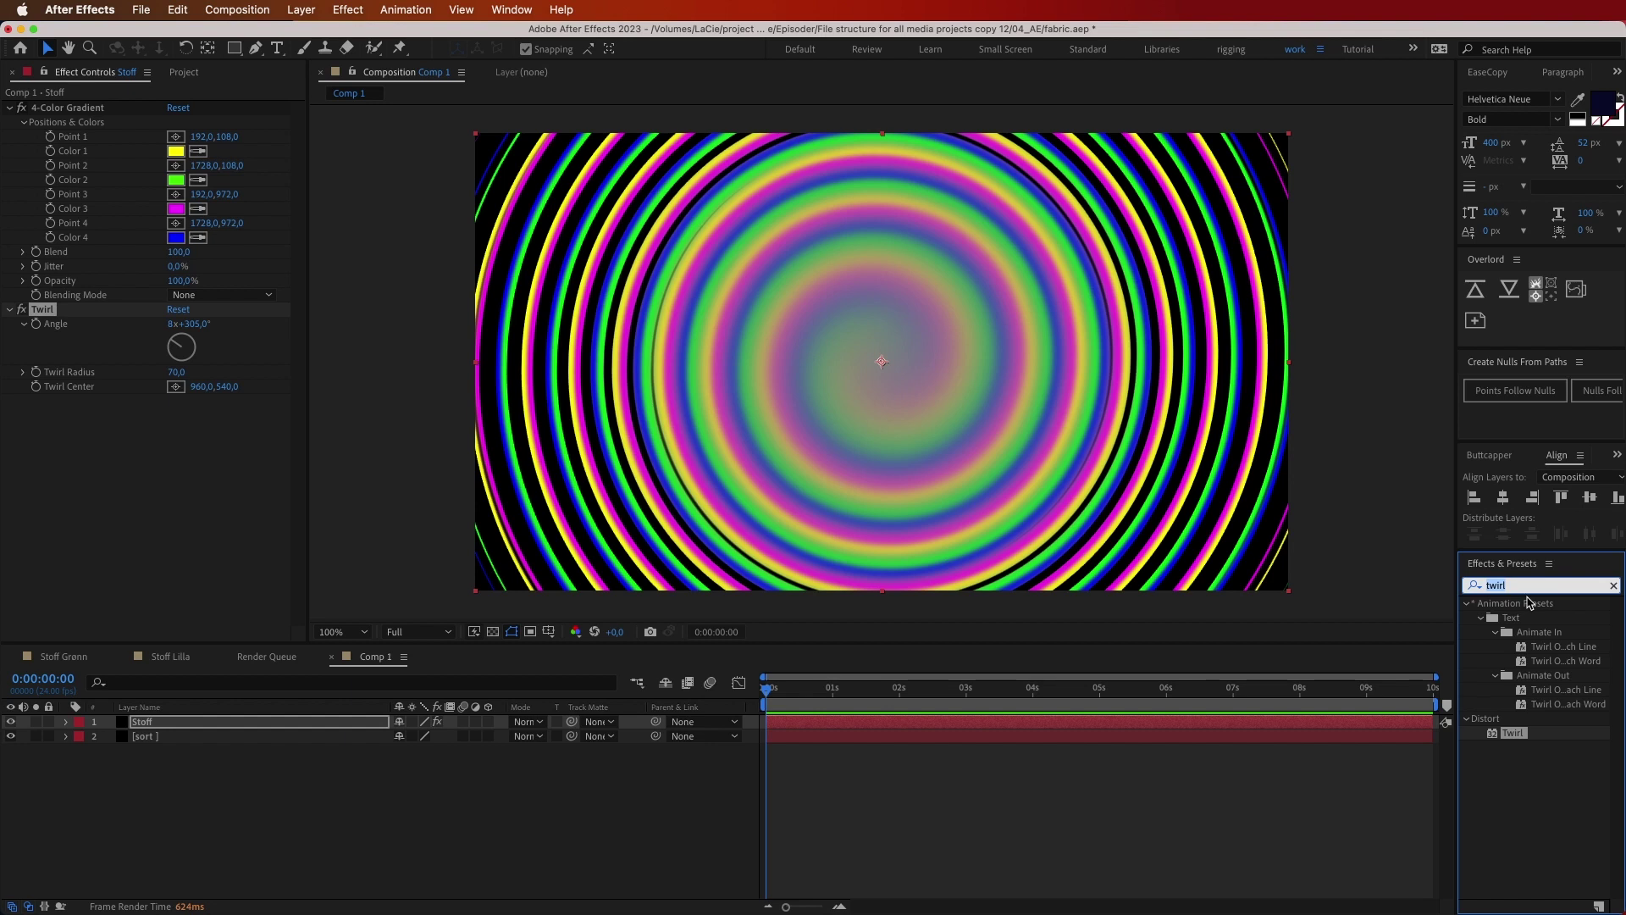
pyautogui.write('wave')
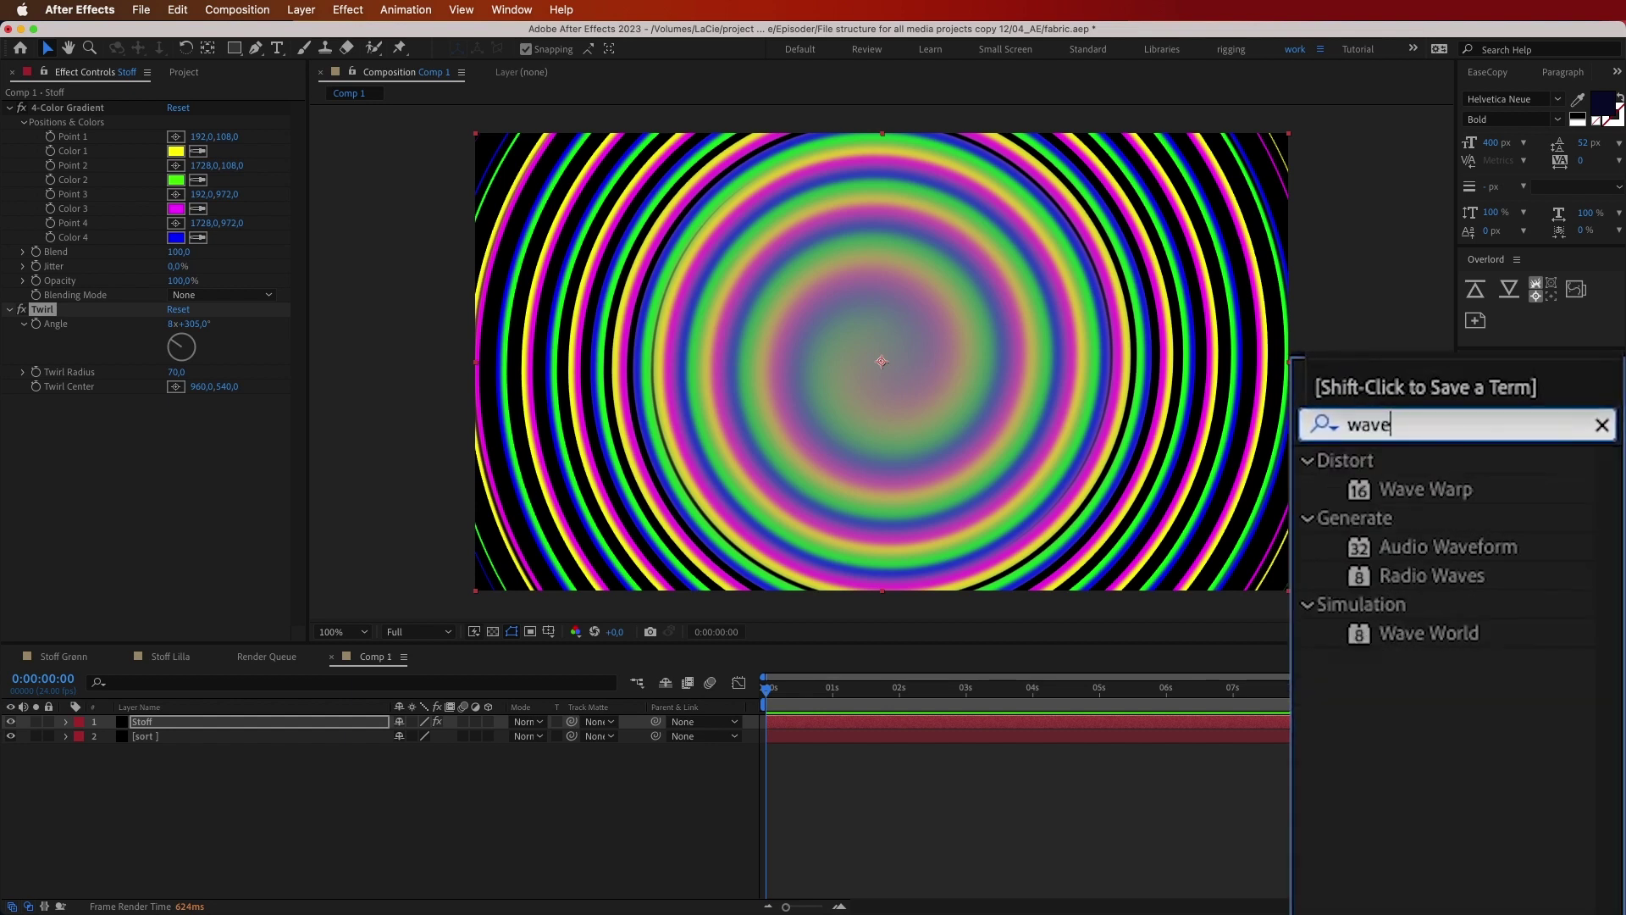
# Apply Wave Warp to Stoff using the Smooth Noise wave type with taller ripples
pyautogui.doubleClick(1445, 497)
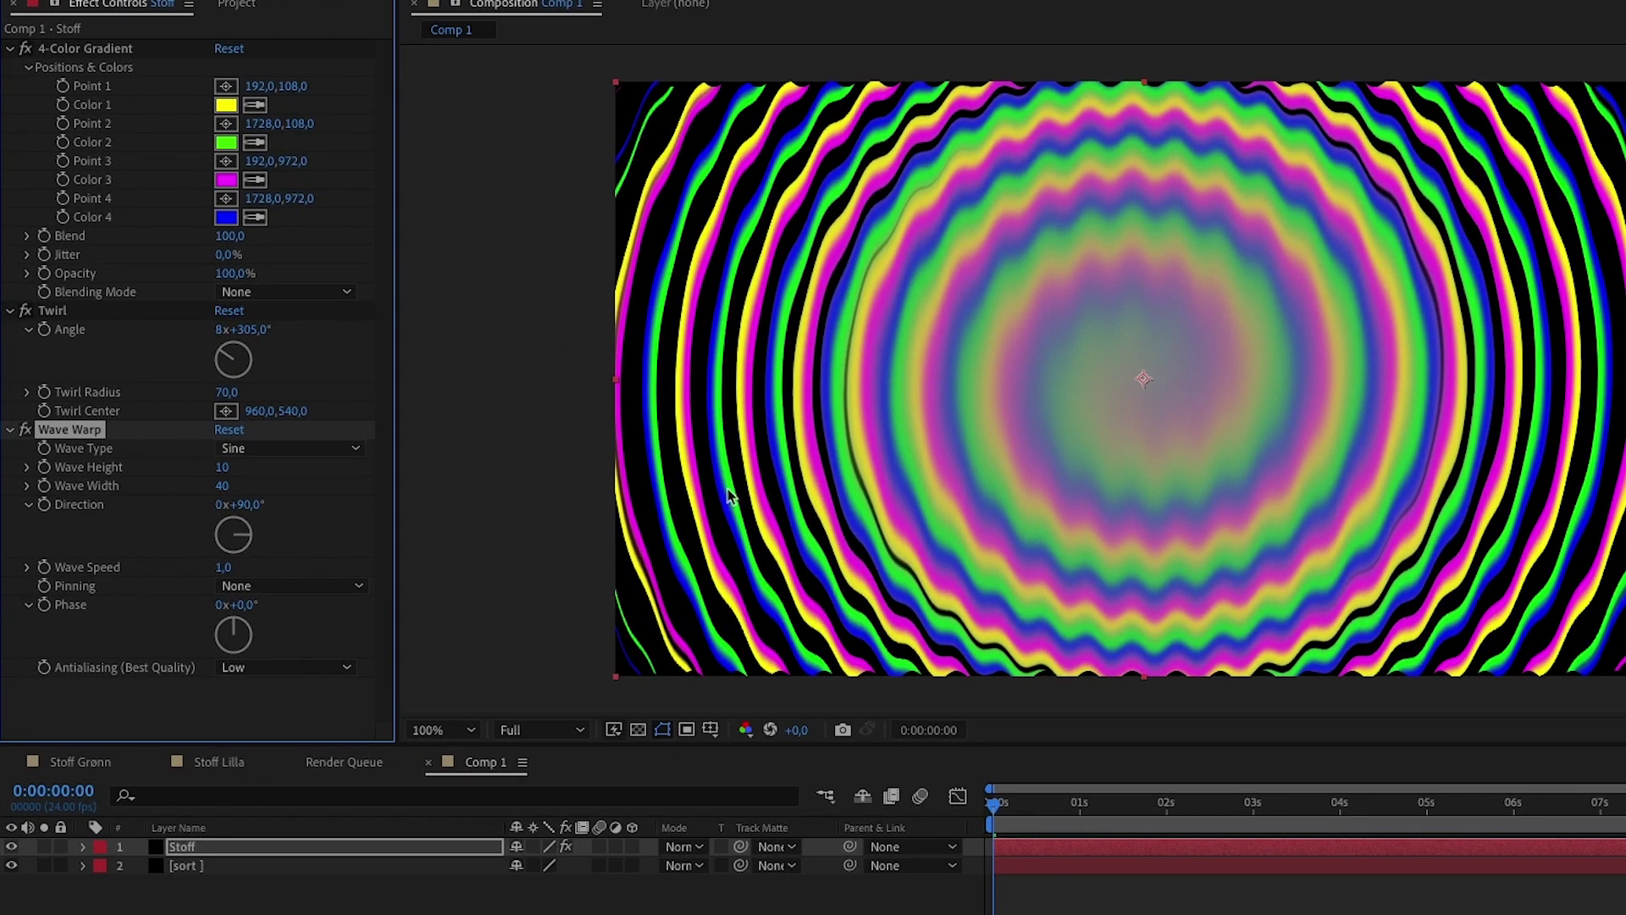
pyautogui.click(268, 449)
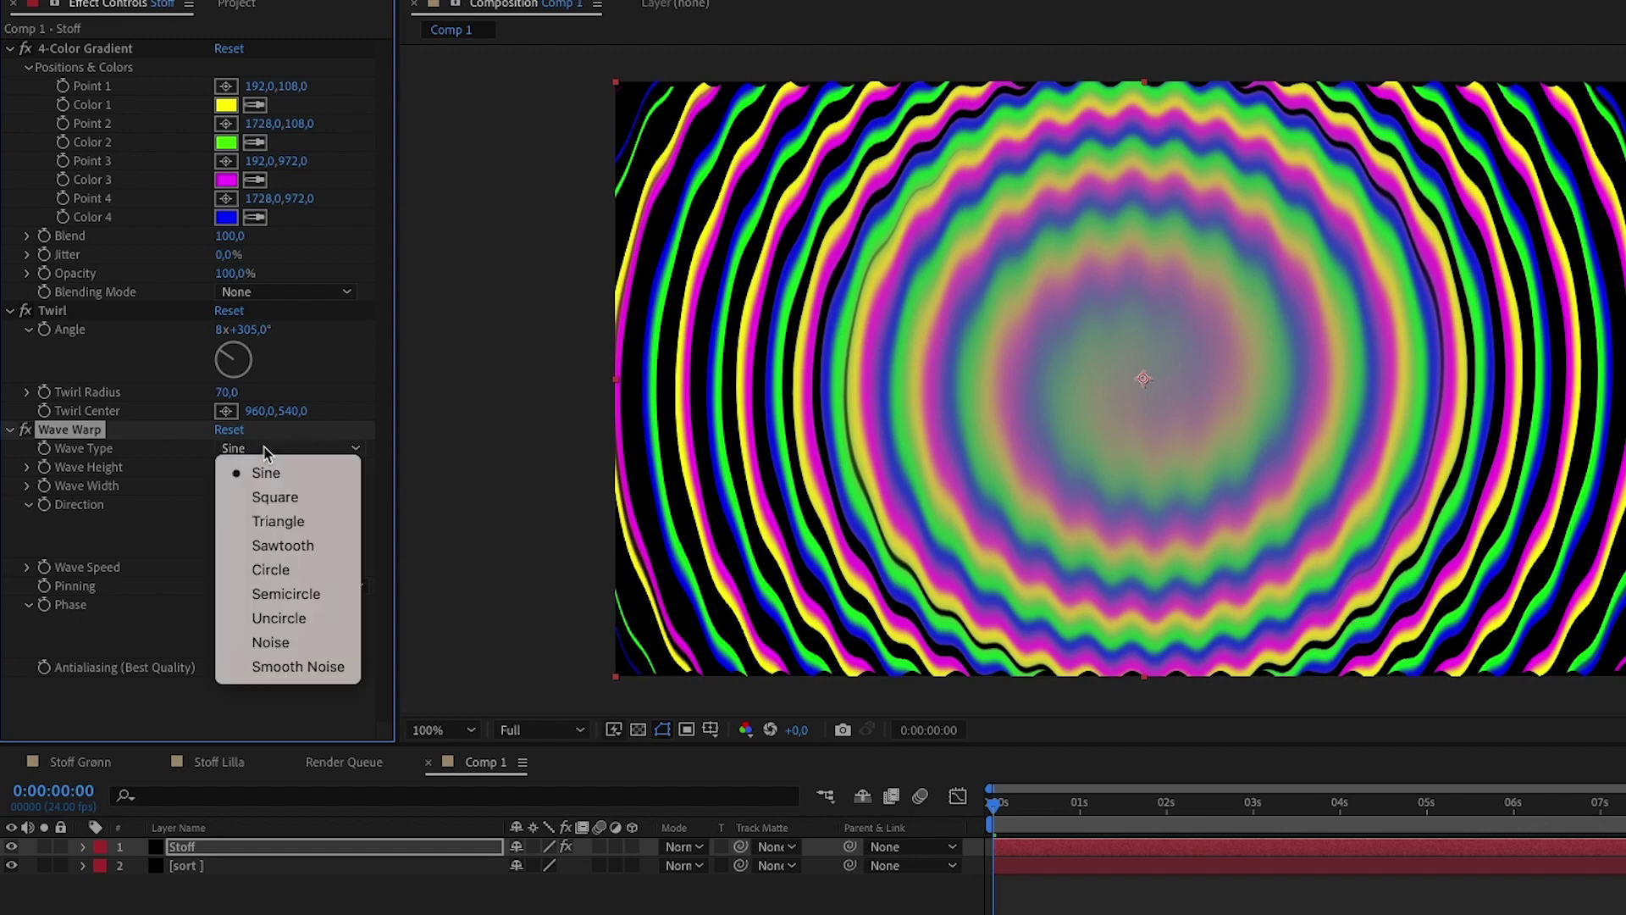
pyautogui.click(298, 667)
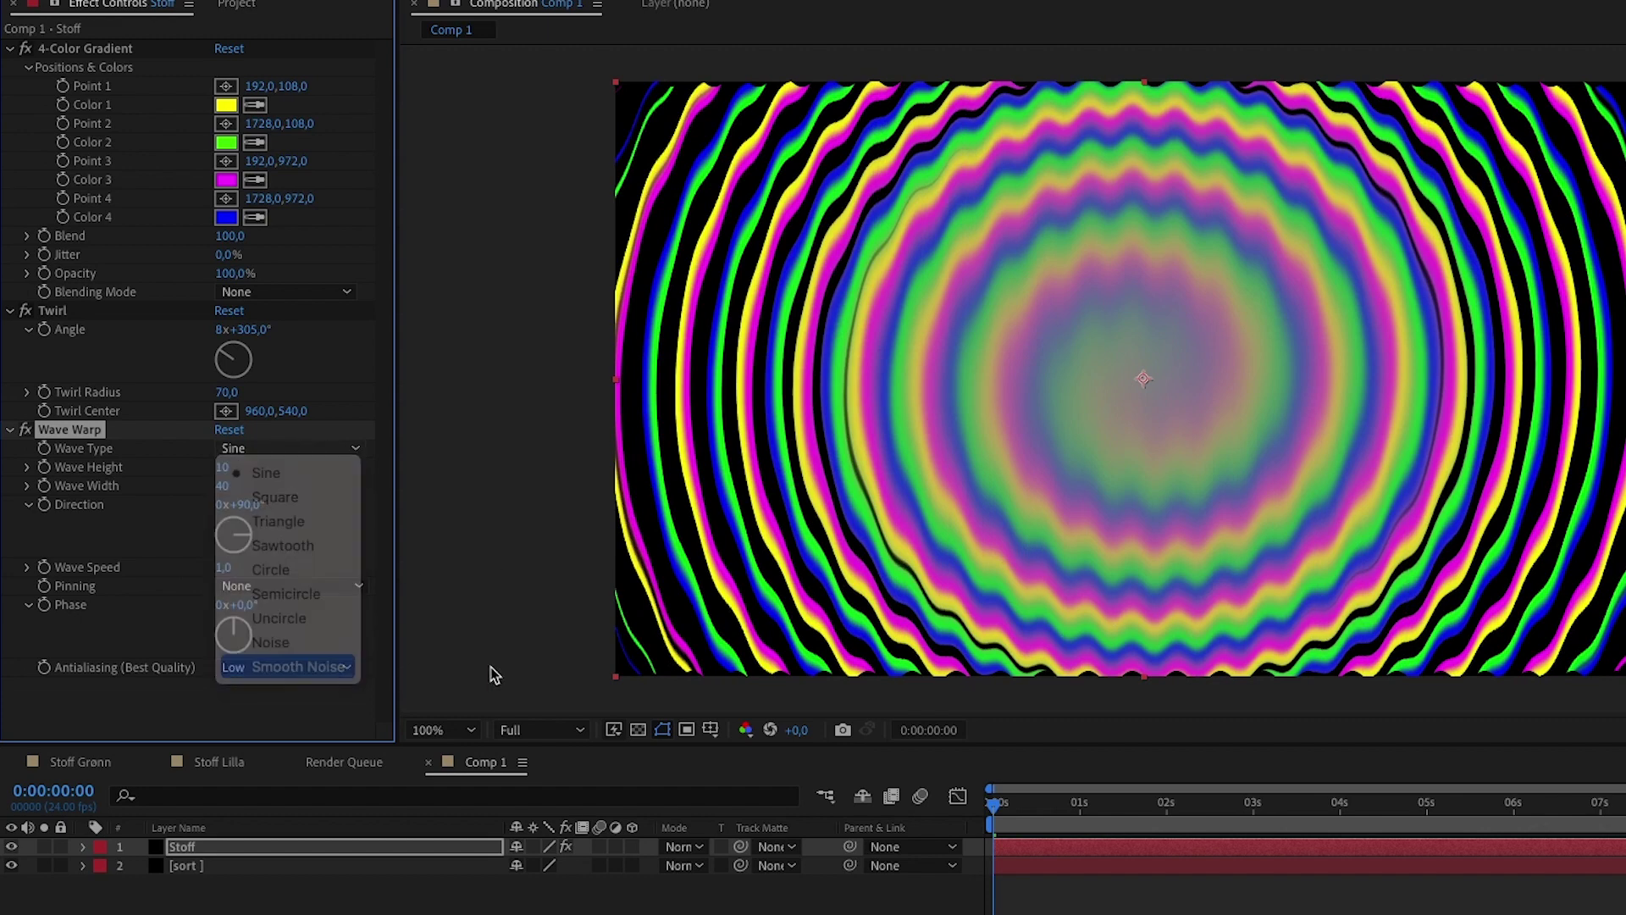
pyautogui.press('.')
pyautogui.press('.')
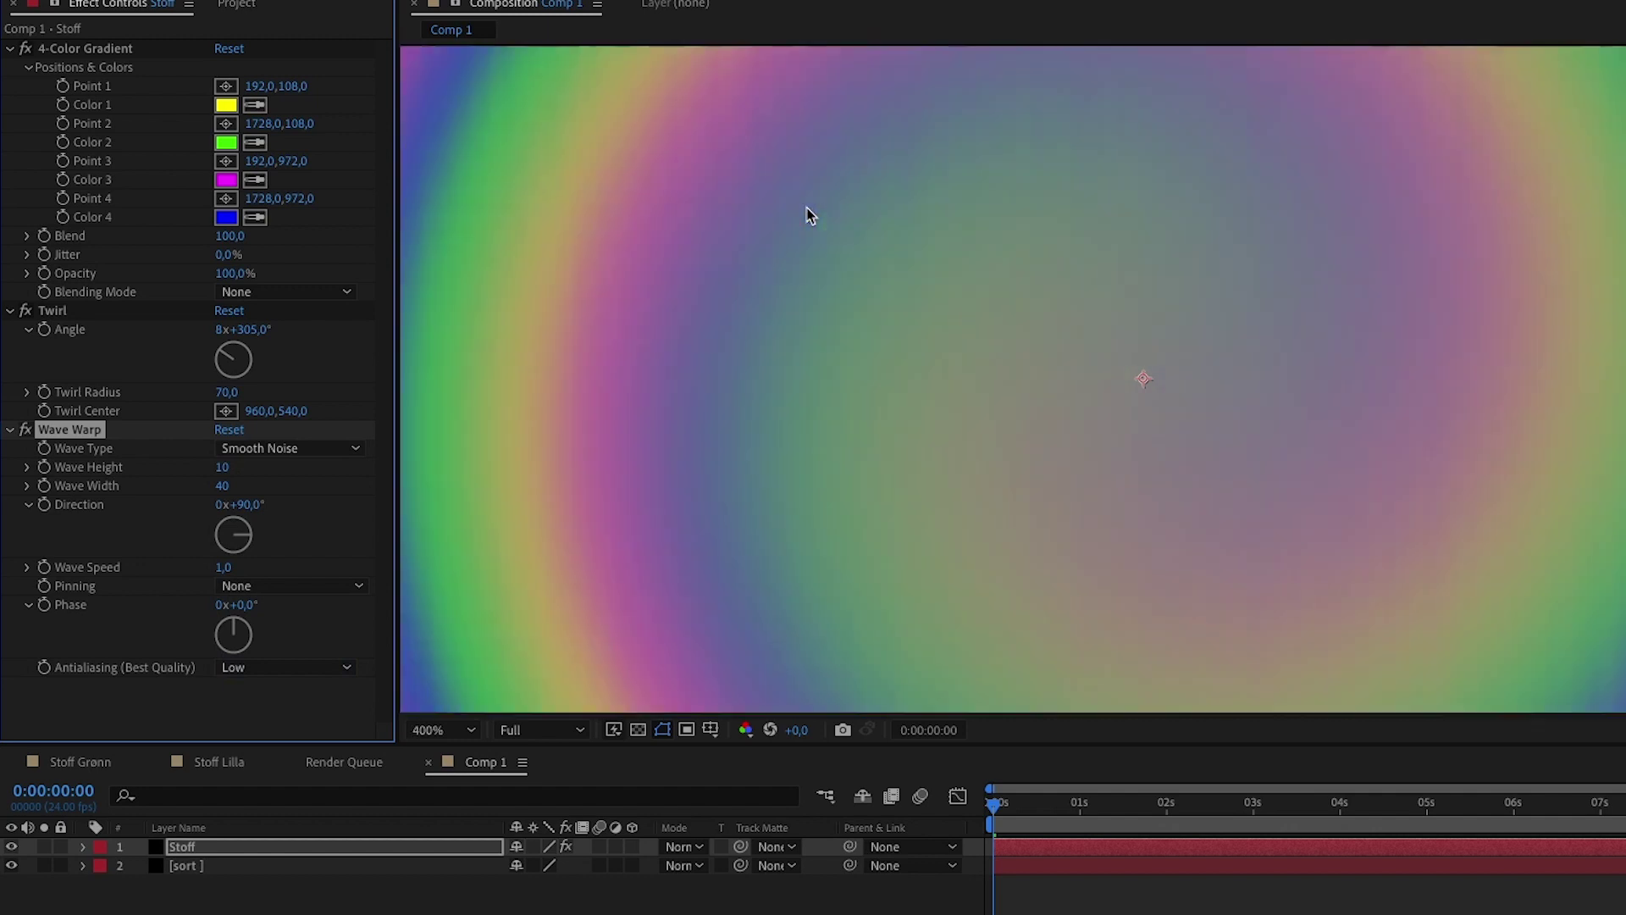
pyautogui.press(',')
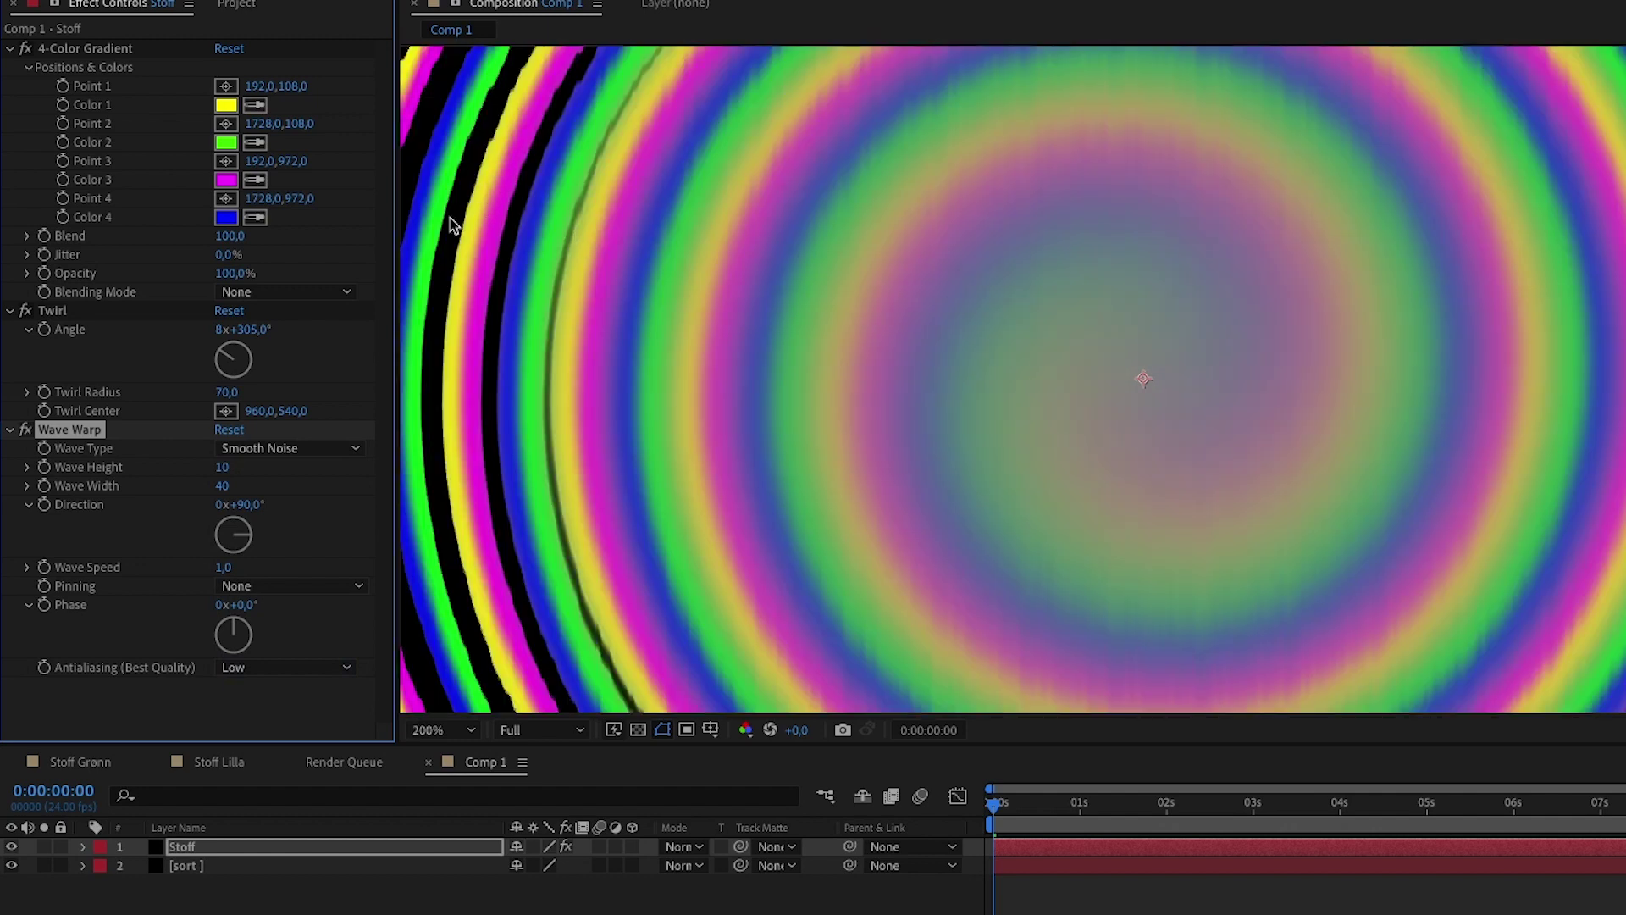
pyautogui.moveTo(222, 467)
pyautogui.mouseDown()
pyautogui.moveTo(430, 469)
pyautogui.moveTo(418, 535)
pyautogui.mouseUp()
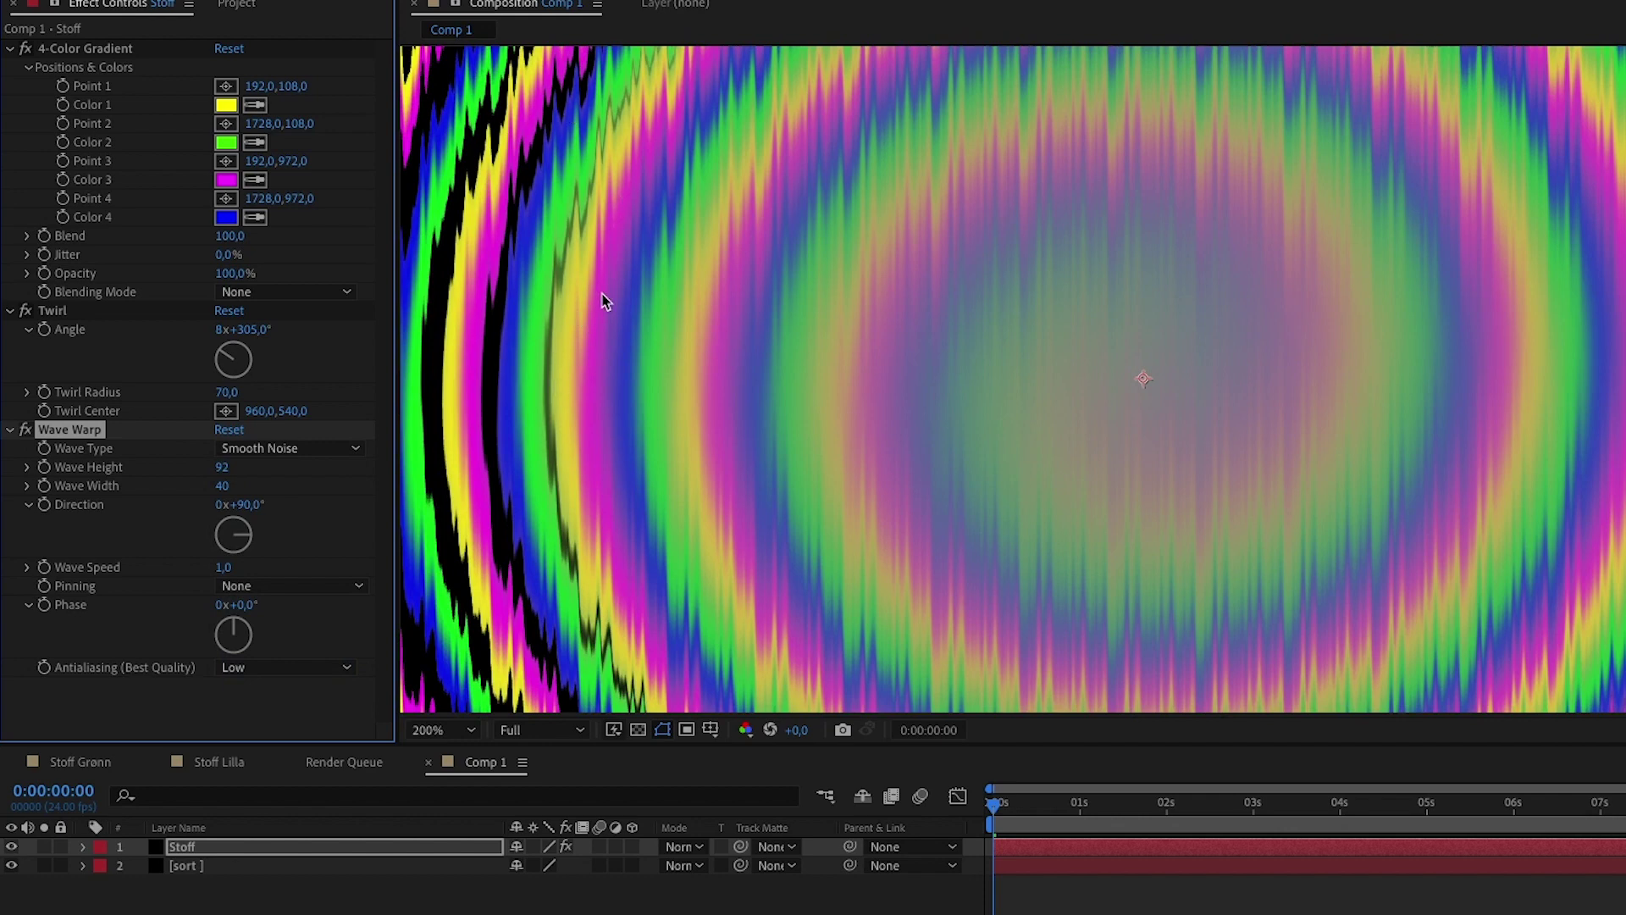
pyautogui.press(',')
# Set Wave Width 5, Wave Height 100, Direction 113° and Wave Speed 0
pyautogui.click(227, 485)
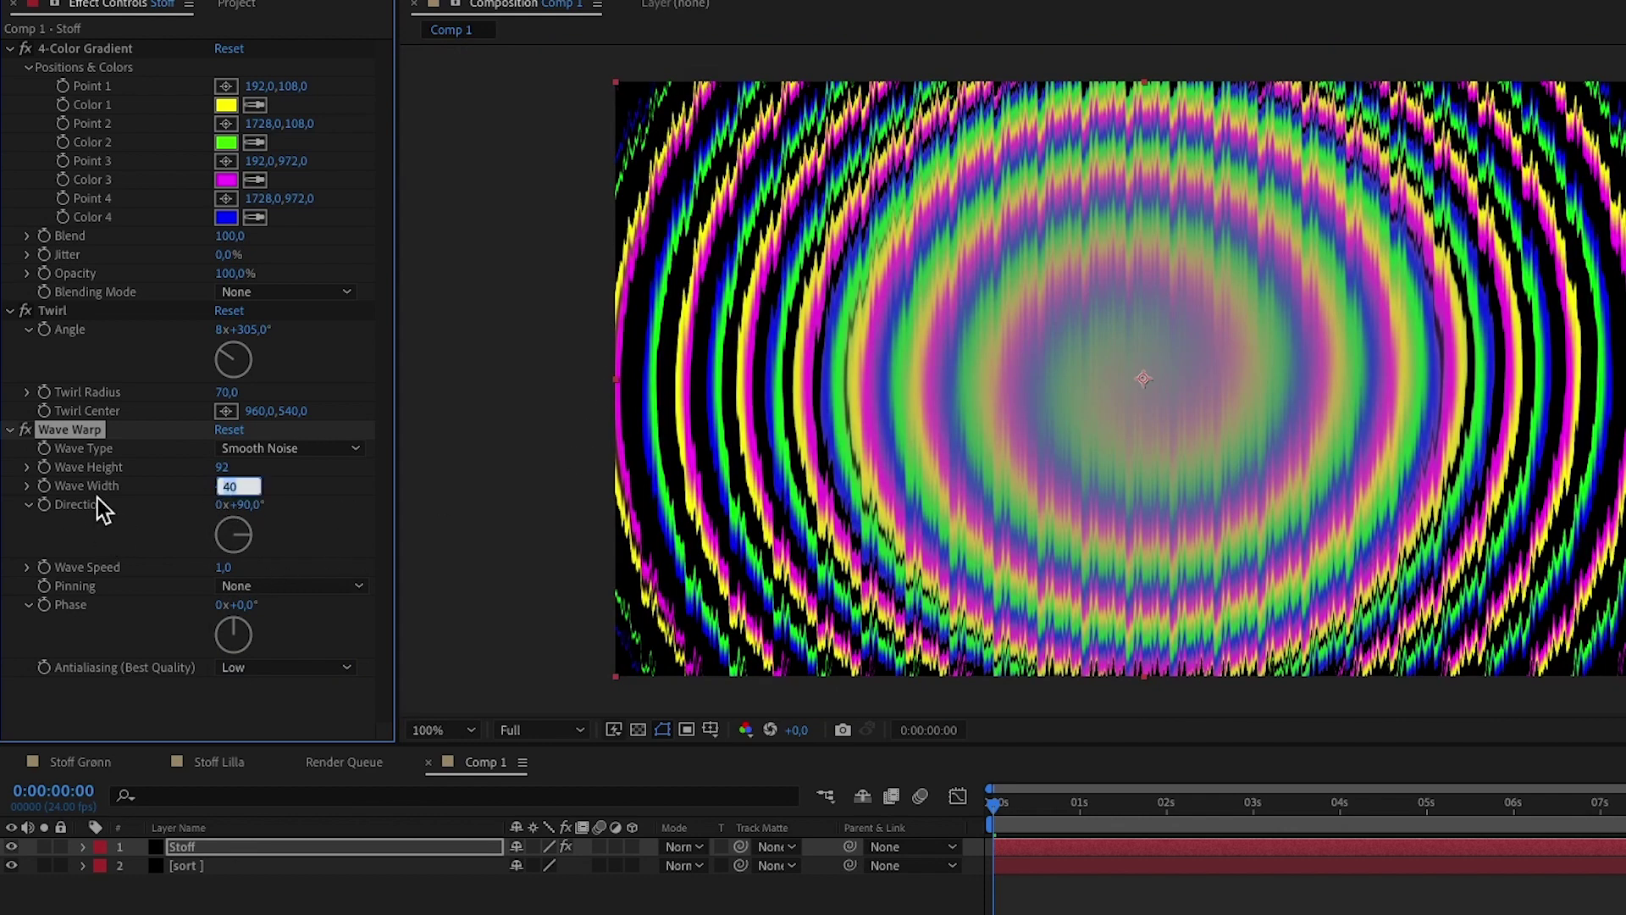
pyautogui.write('5')
pyautogui.press('Return')
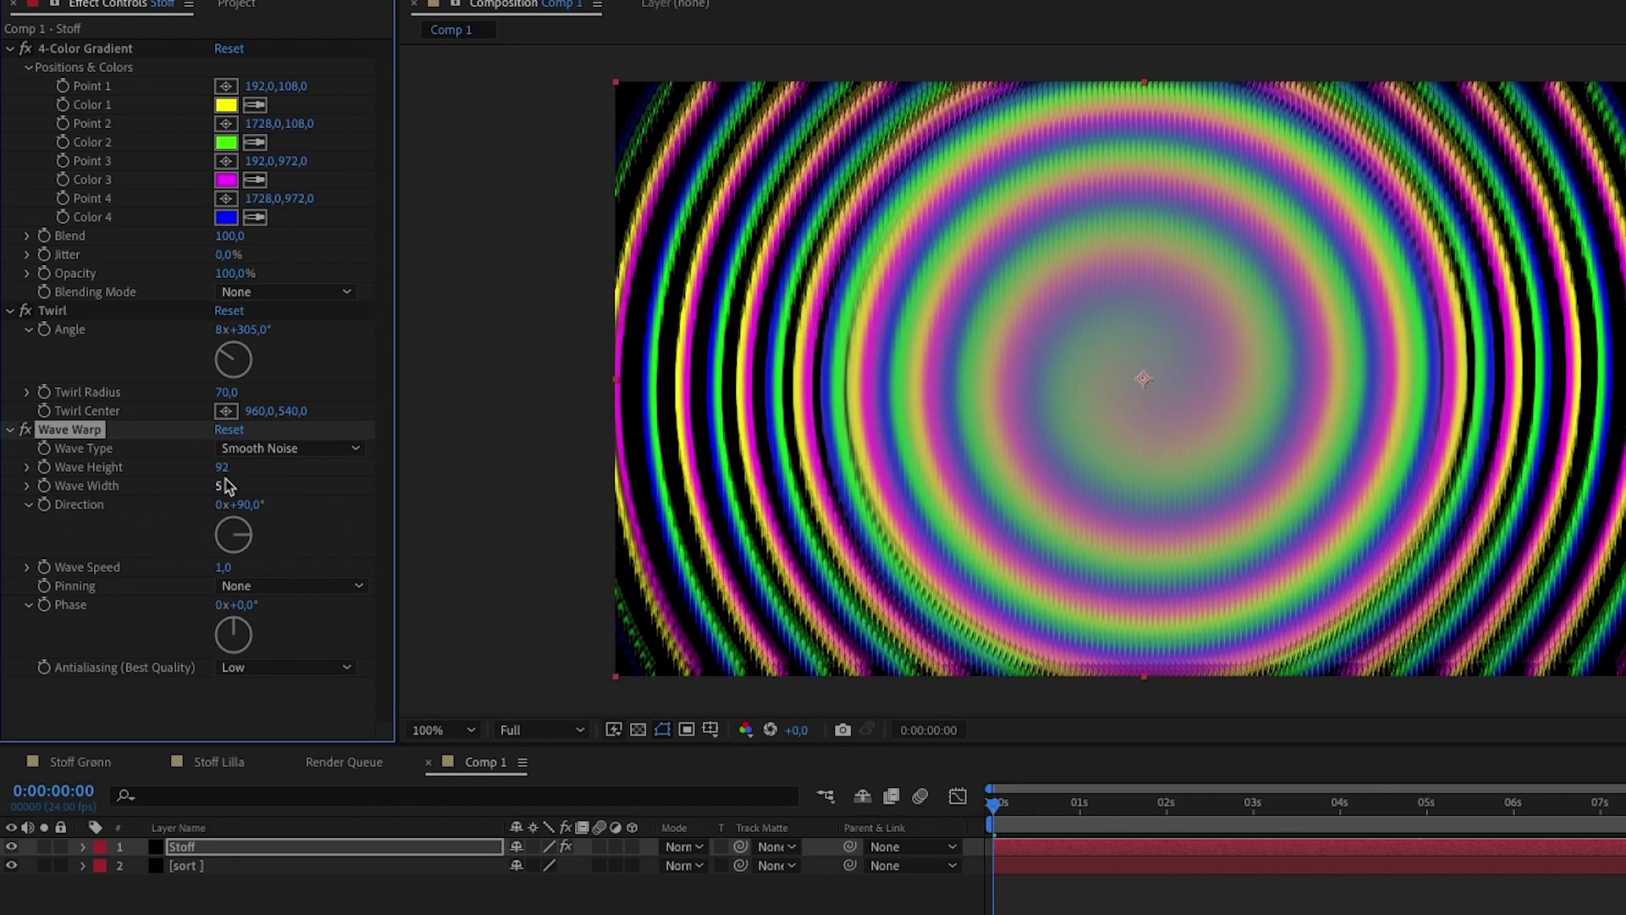
pyautogui.click(224, 468)
pyautogui.write('100')
pyautogui.press('Return')
pyautogui.moveTo(254, 512); pyautogui.dragTo(268, 513)
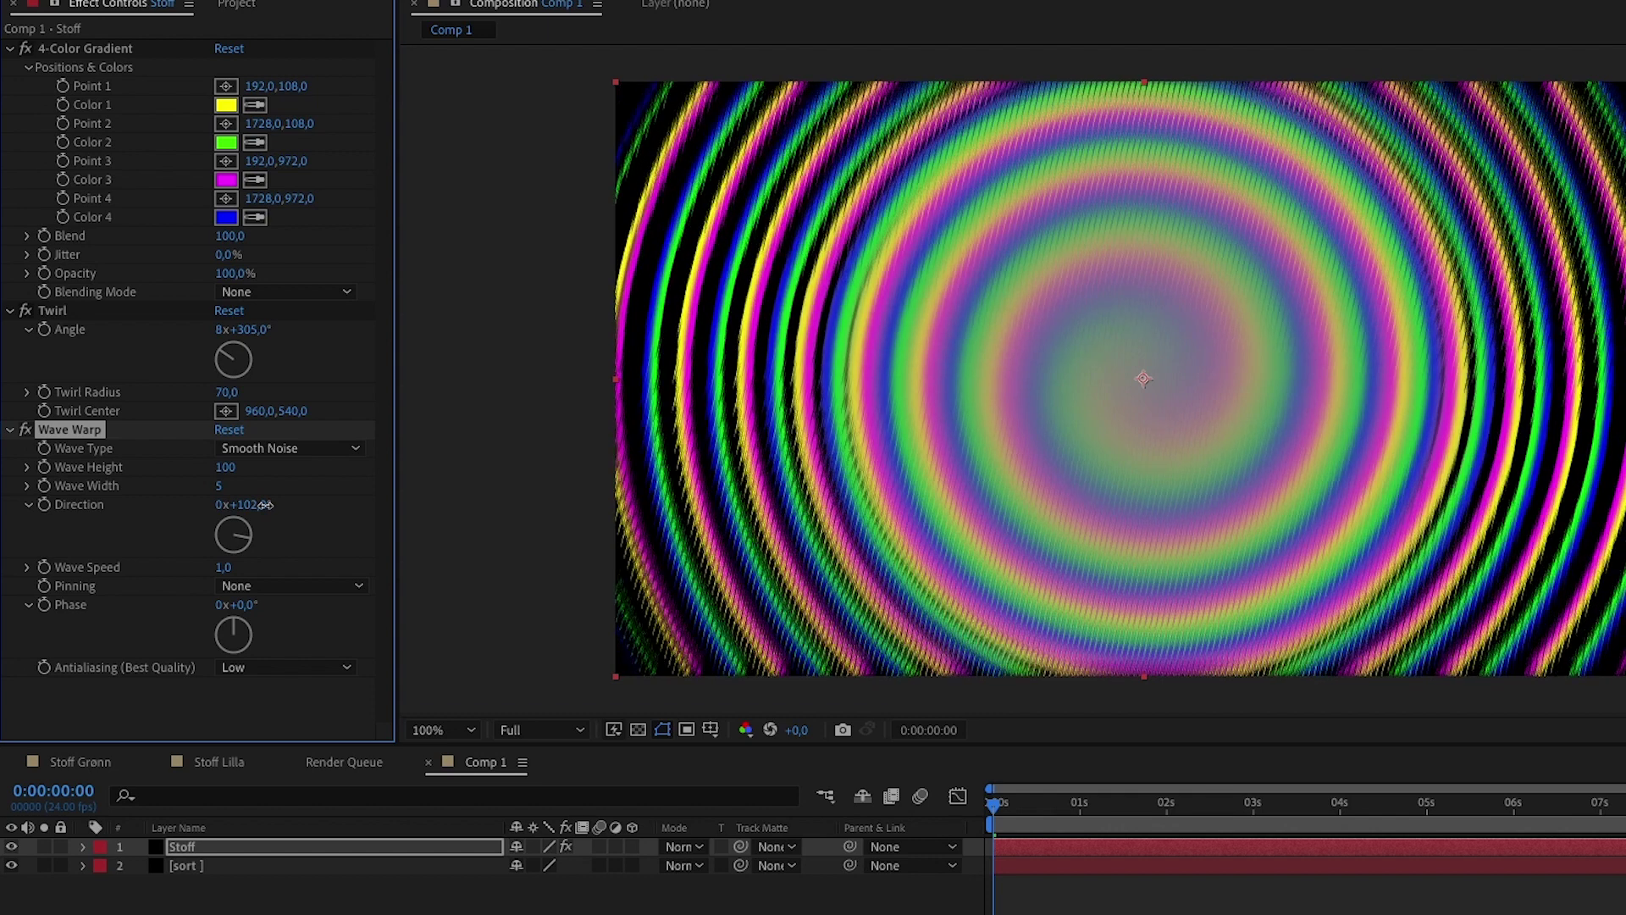
pyautogui.click(254, 506)
pyautogui.press('Return')
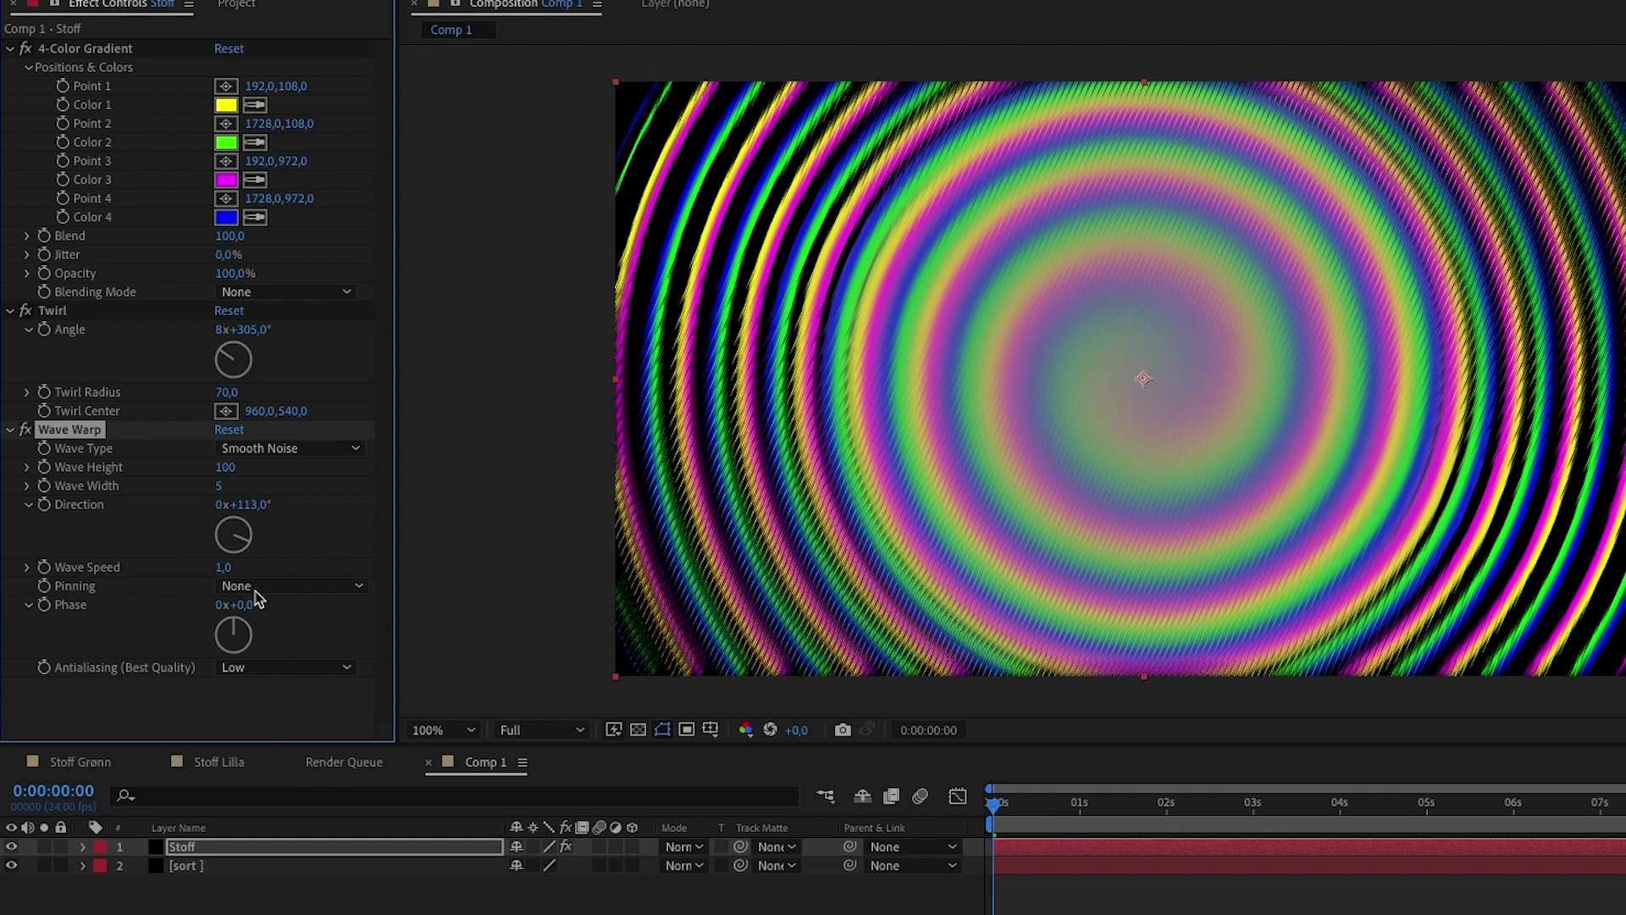
pyautogui.click(227, 568)
pyautogui.write('0')
pyautogui.press('Return')
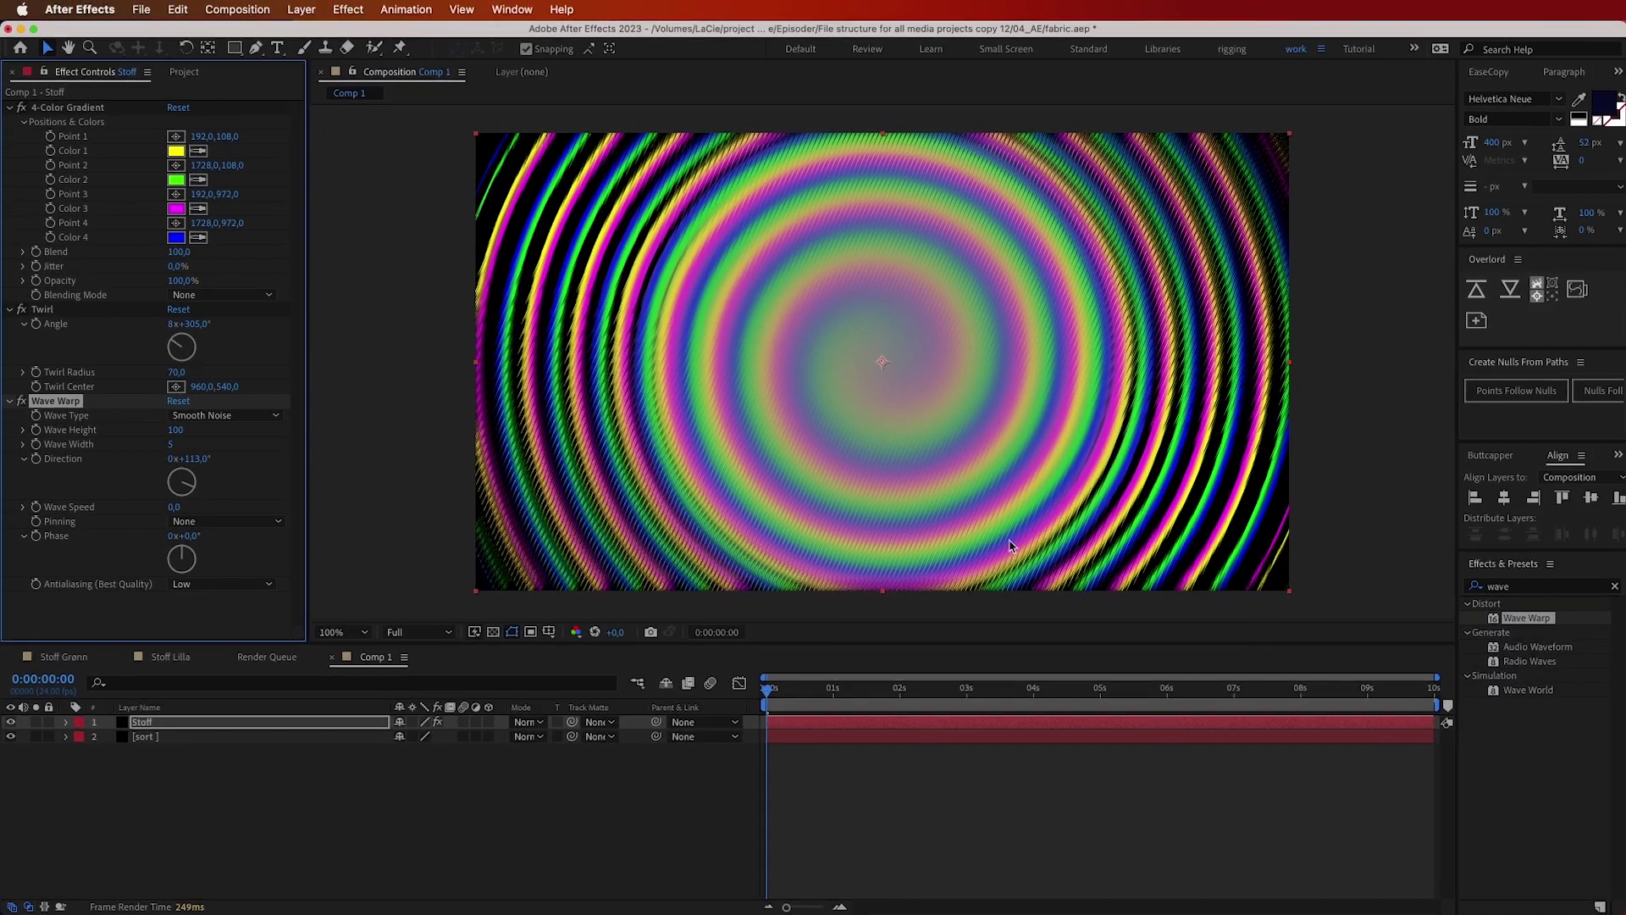
# Add a second Wave Warp with height 30, width 150, direction 70° and speed 0.2
pyautogui.doubleClick(1524, 619)
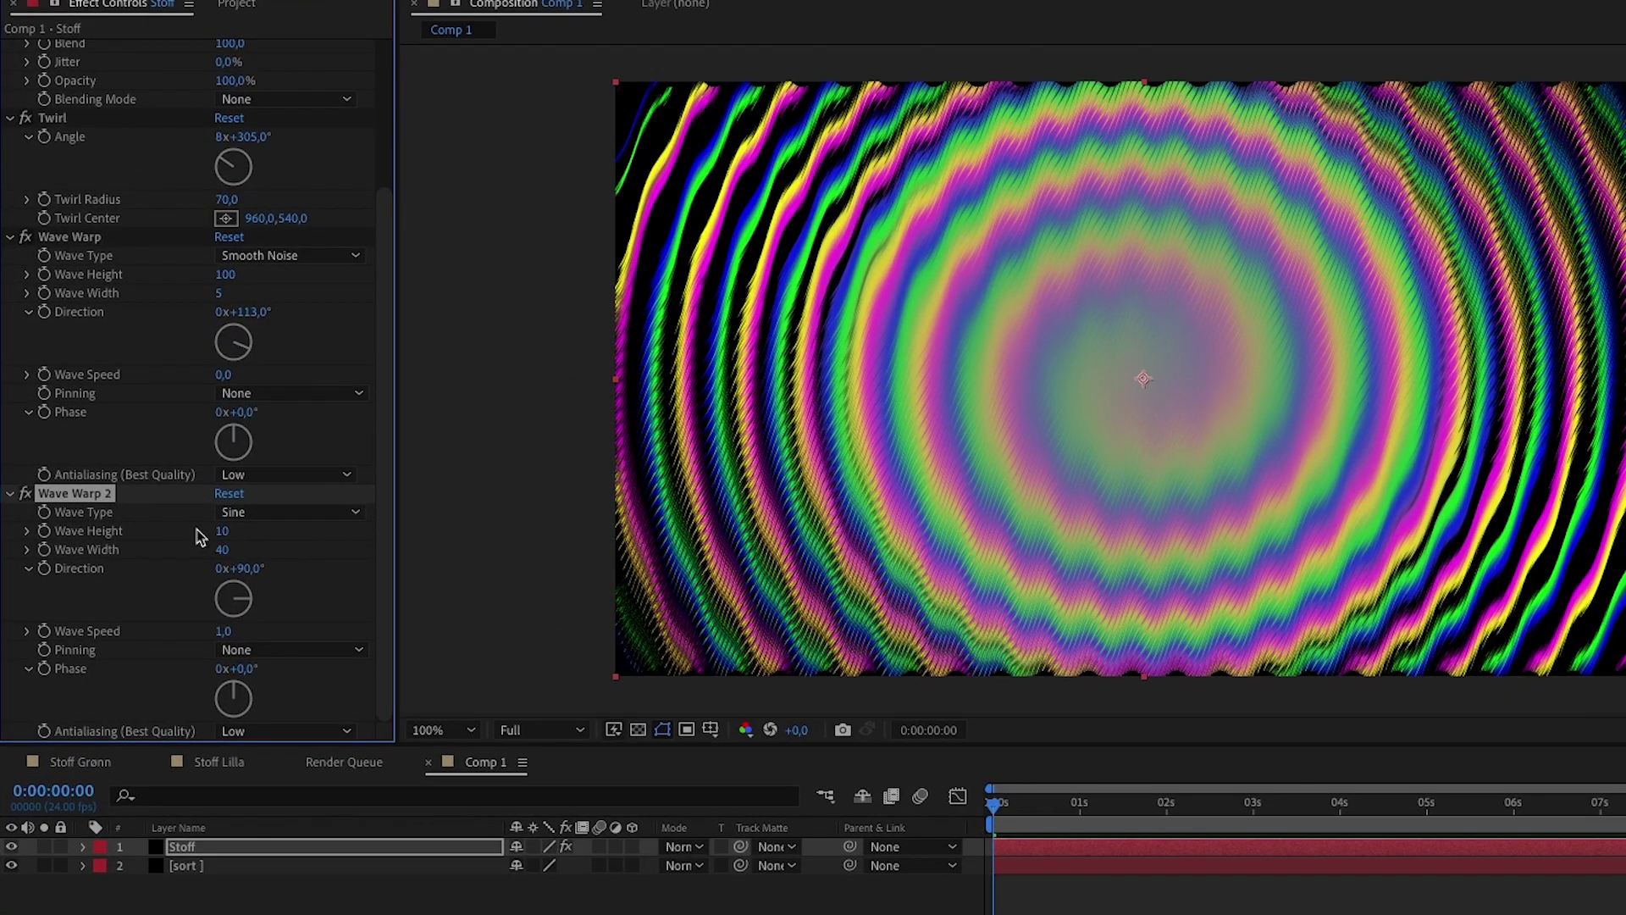
pyautogui.click(225, 531)
pyautogui.press('Tab')
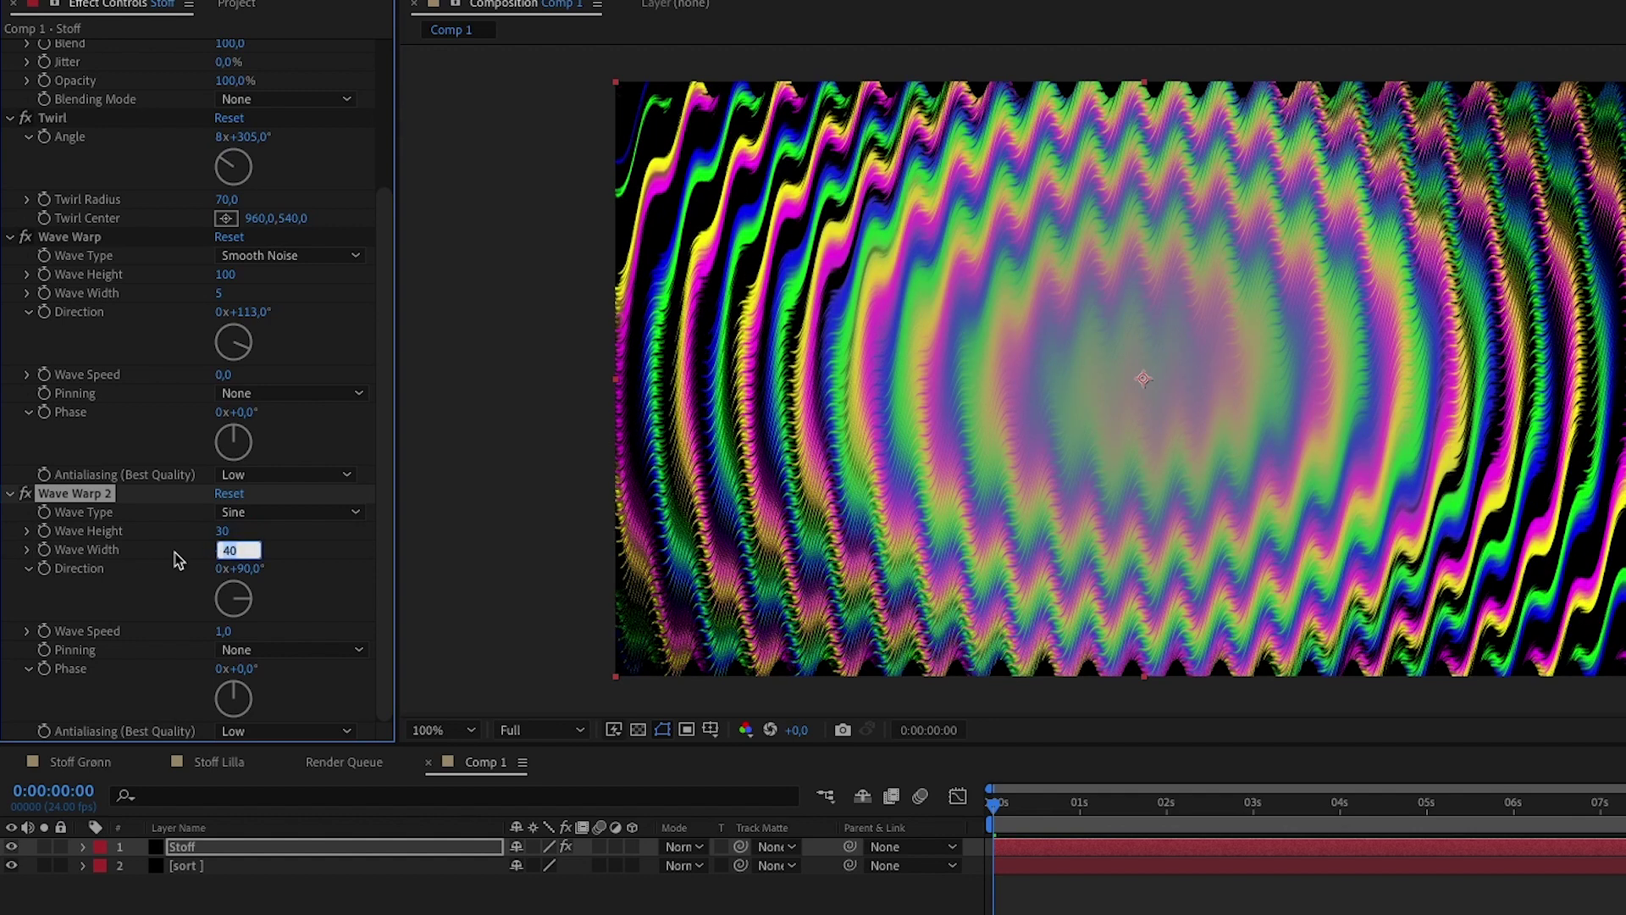
pyautogui.press('Return')
pyautogui.click(222, 551)
pyautogui.write('150')
pyautogui.press('Return')
pyautogui.moveTo(247, 577); pyautogui.dragTo(289, 571)
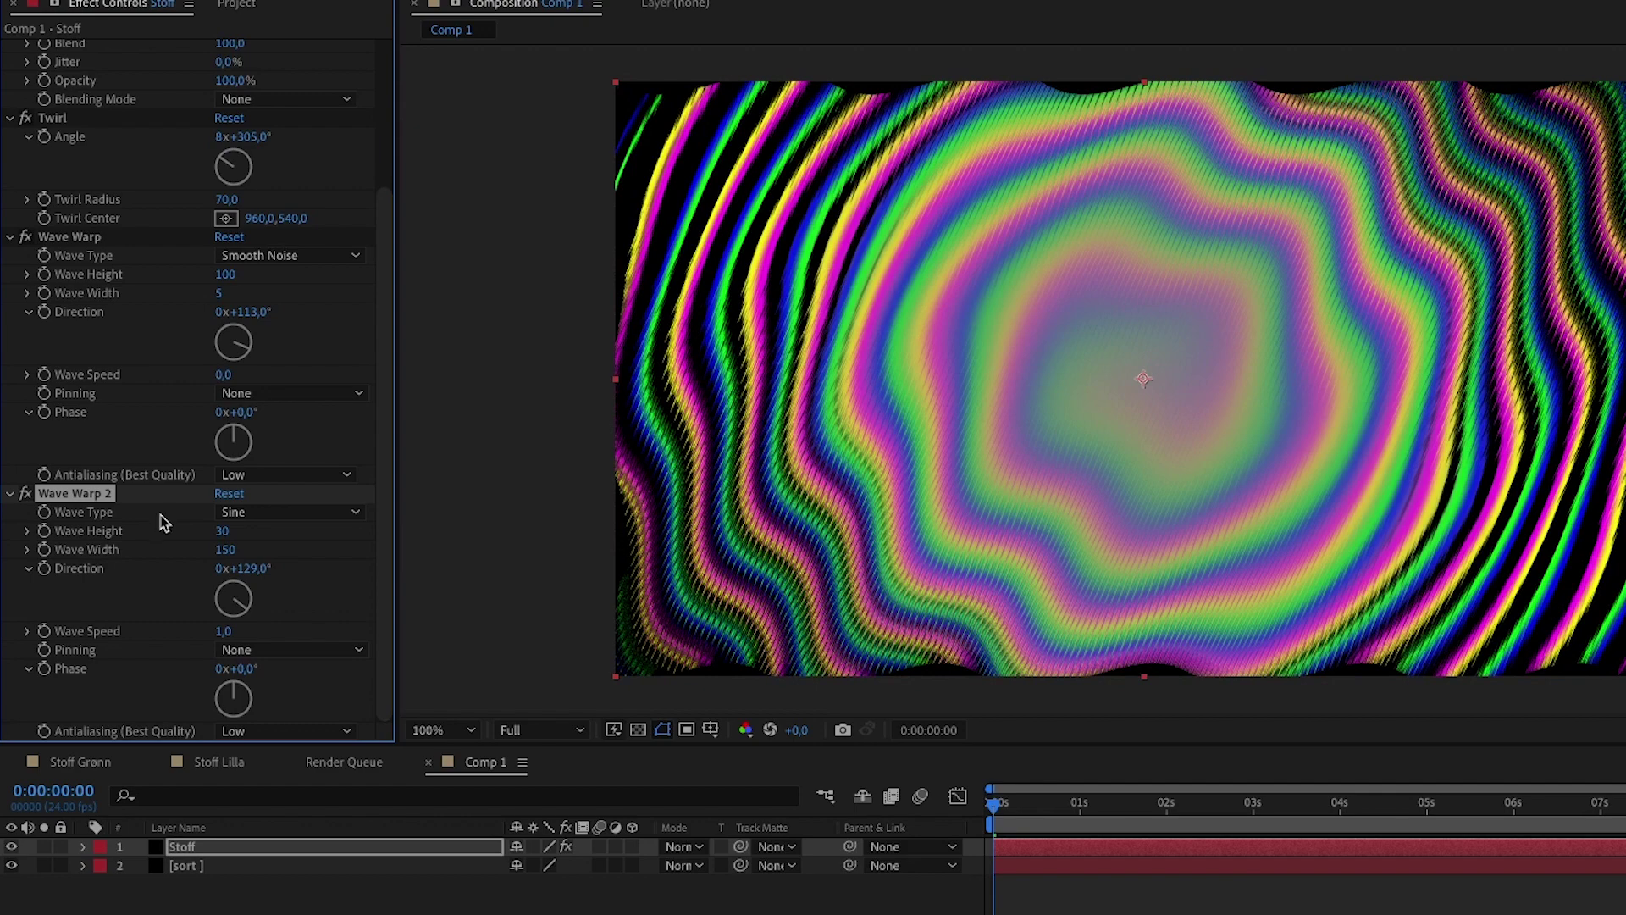
pyautogui.moveTo(266, 569); pyautogui.dragTo(207, 584)
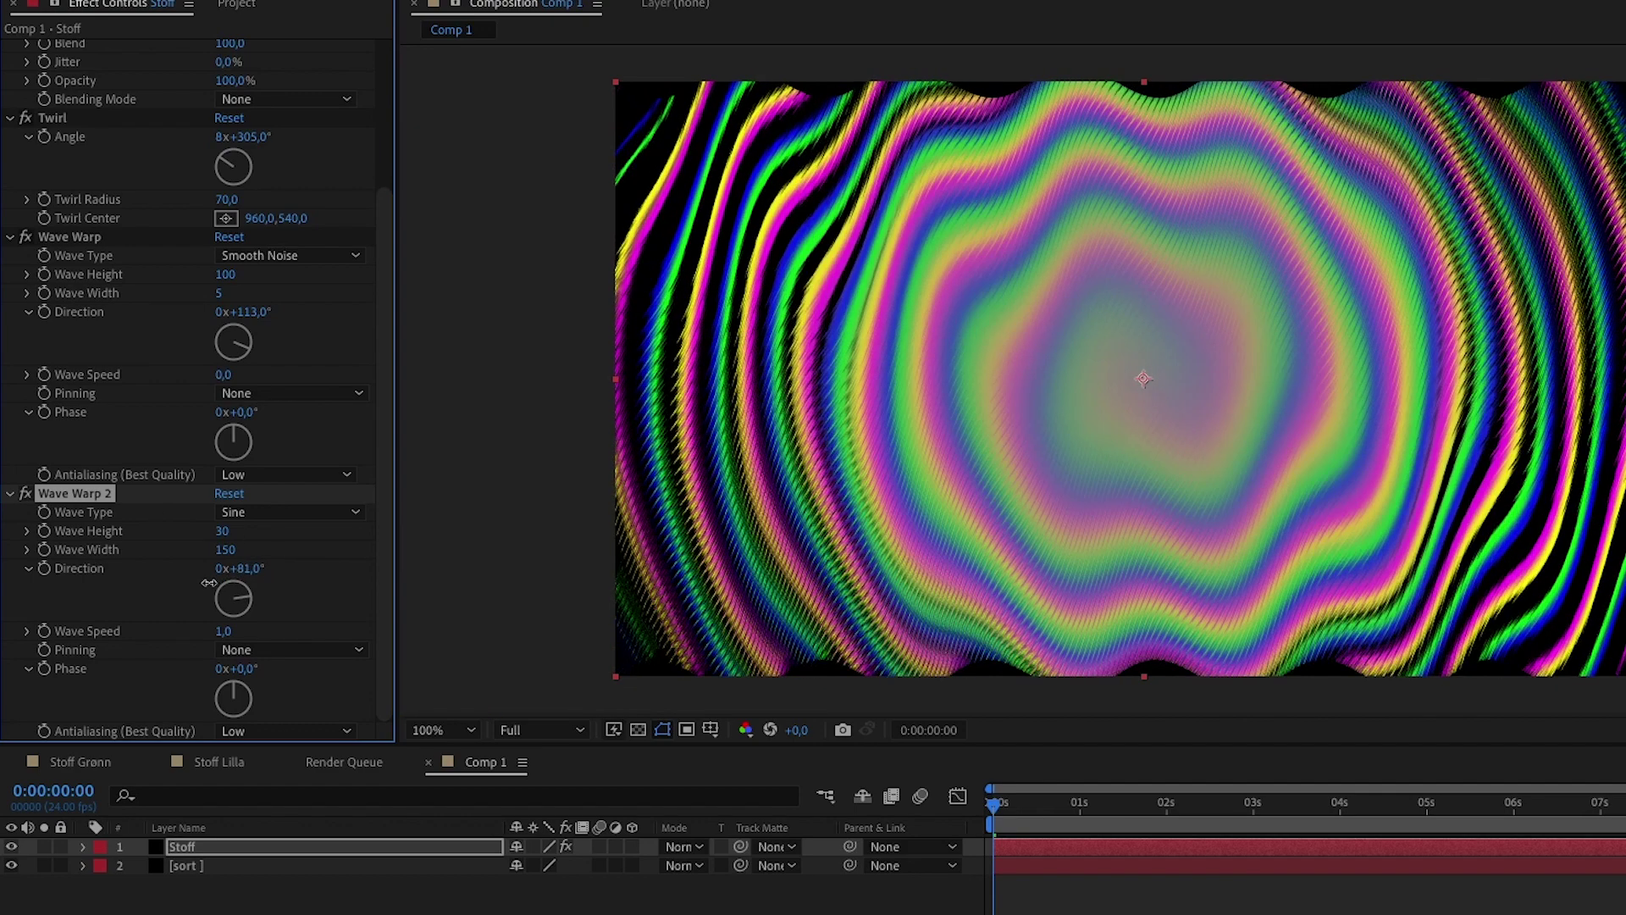
pyautogui.moveTo(207, 583); pyautogui.dragTo(209, 583)
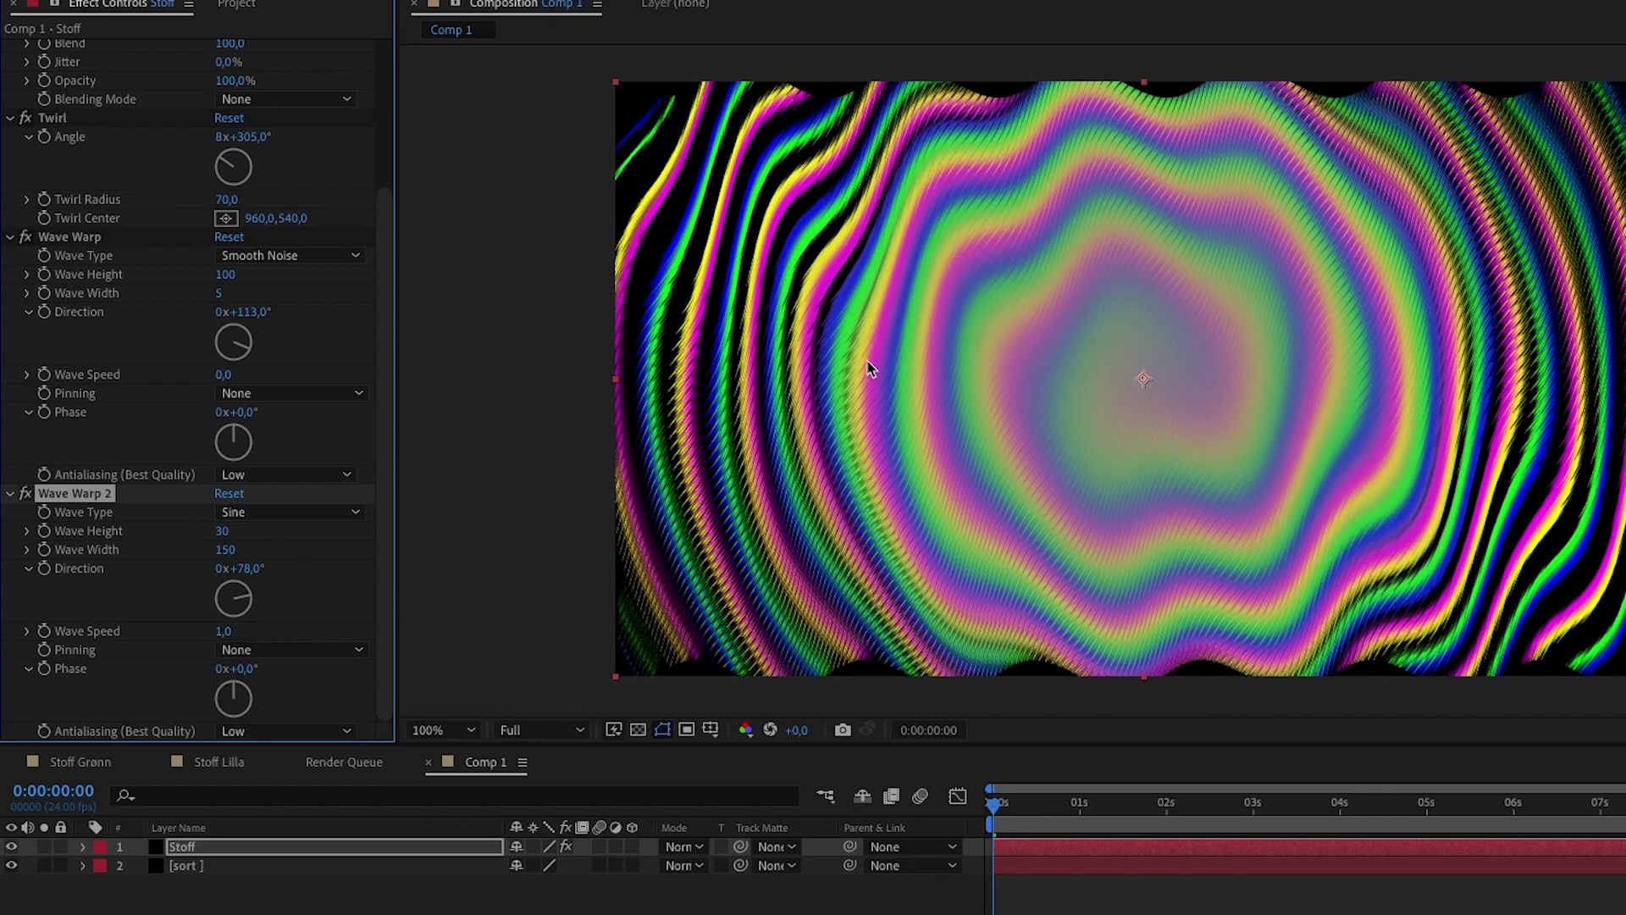
pyautogui.moveTo(246, 571); pyautogui.dragTo(244, 574)
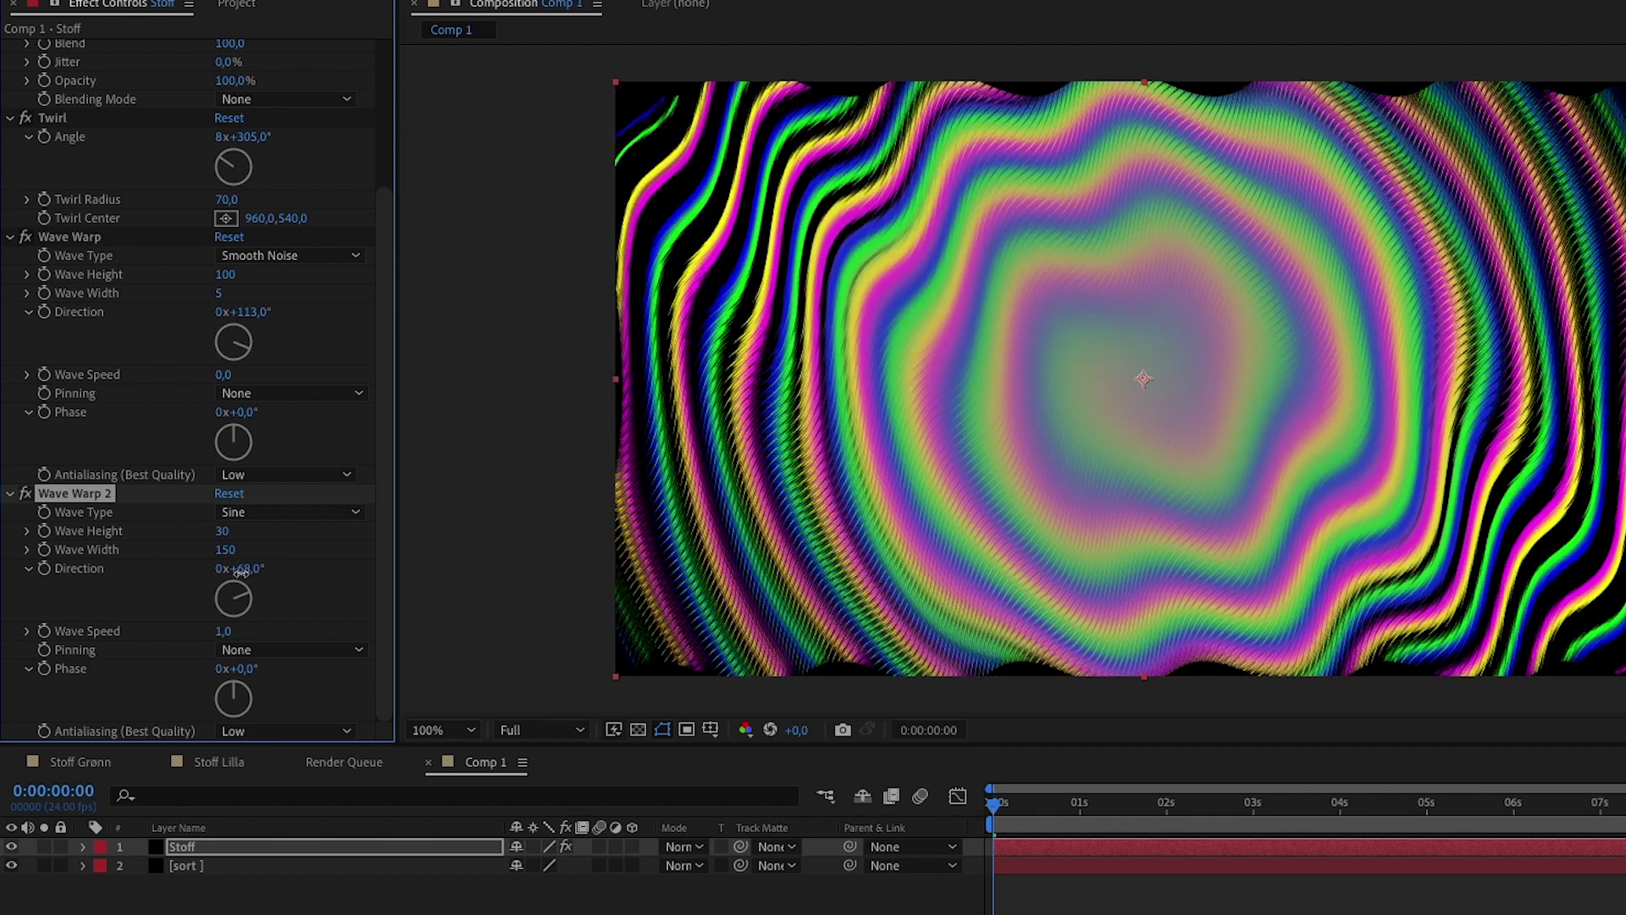
pyautogui.click(229, 632)
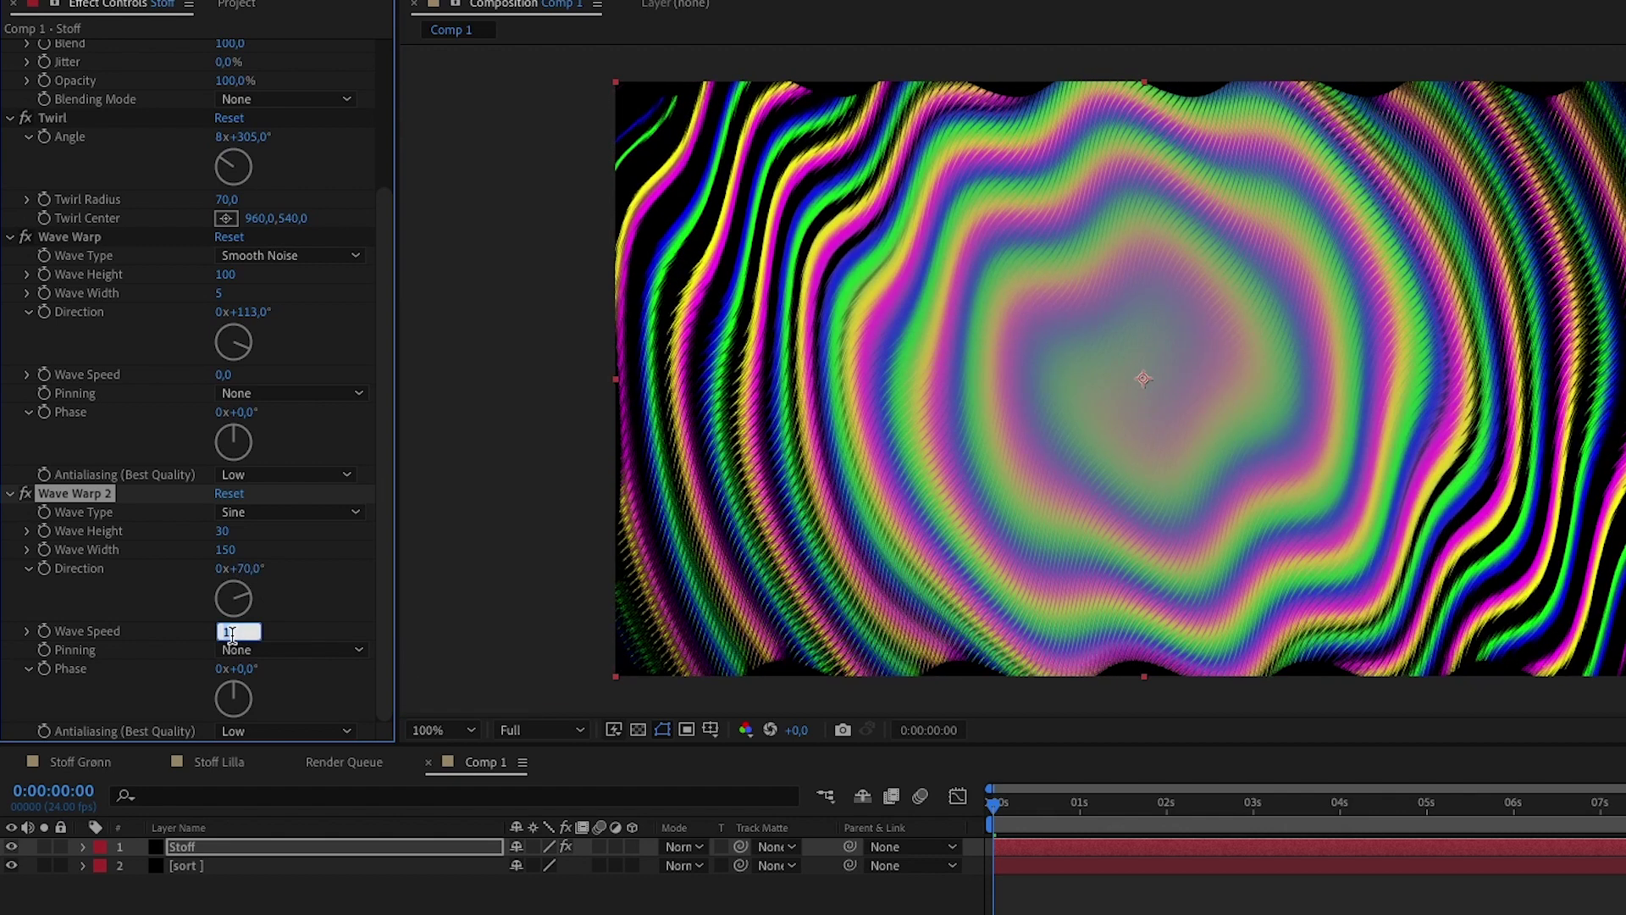
pyautogui.write('2')
pyautogui.press('Return')
# Preview the fabric, then keyframe Wave Warp 2's height from 30 at start to 100 at the end
pyautogui.press('space')
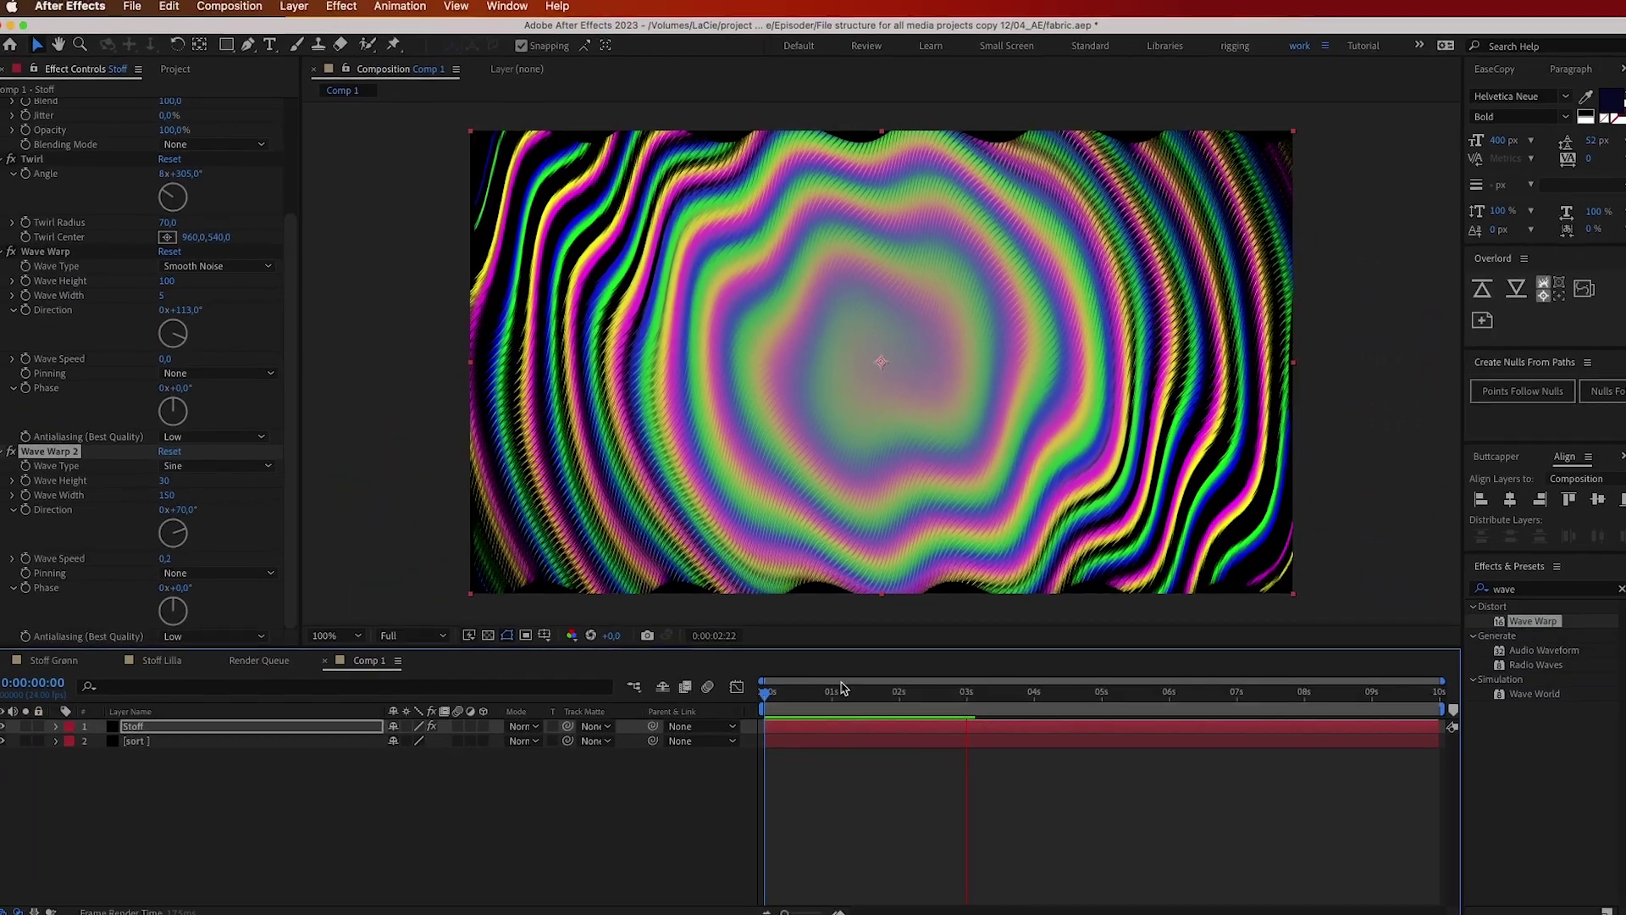
pyautogui.press('space')
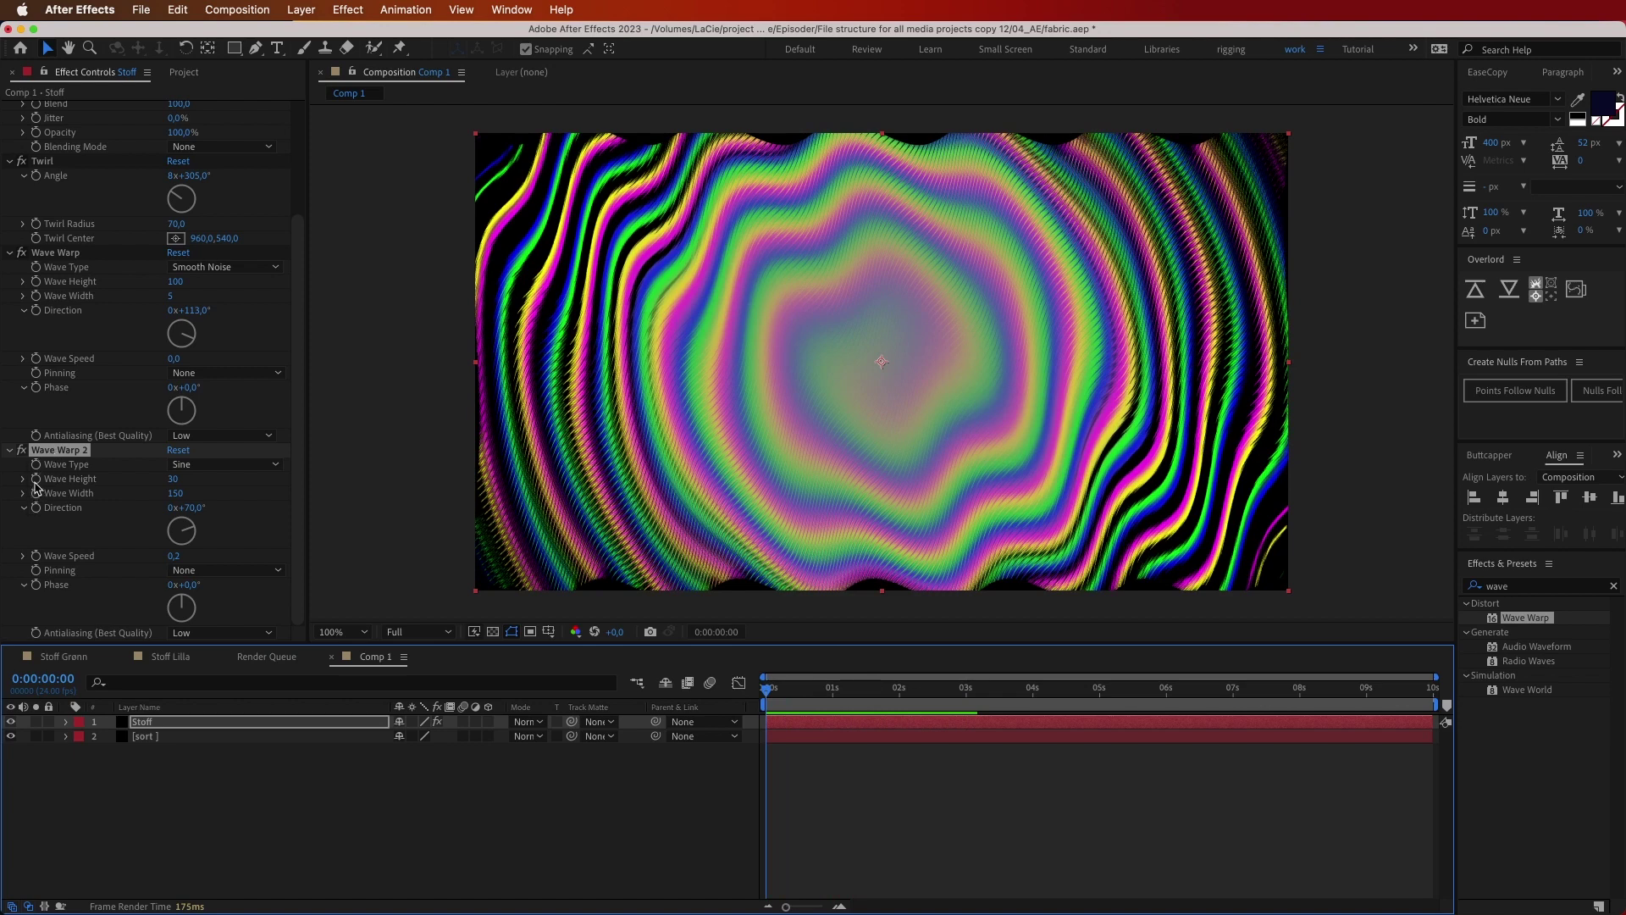
pyautogui.click(36, 480)
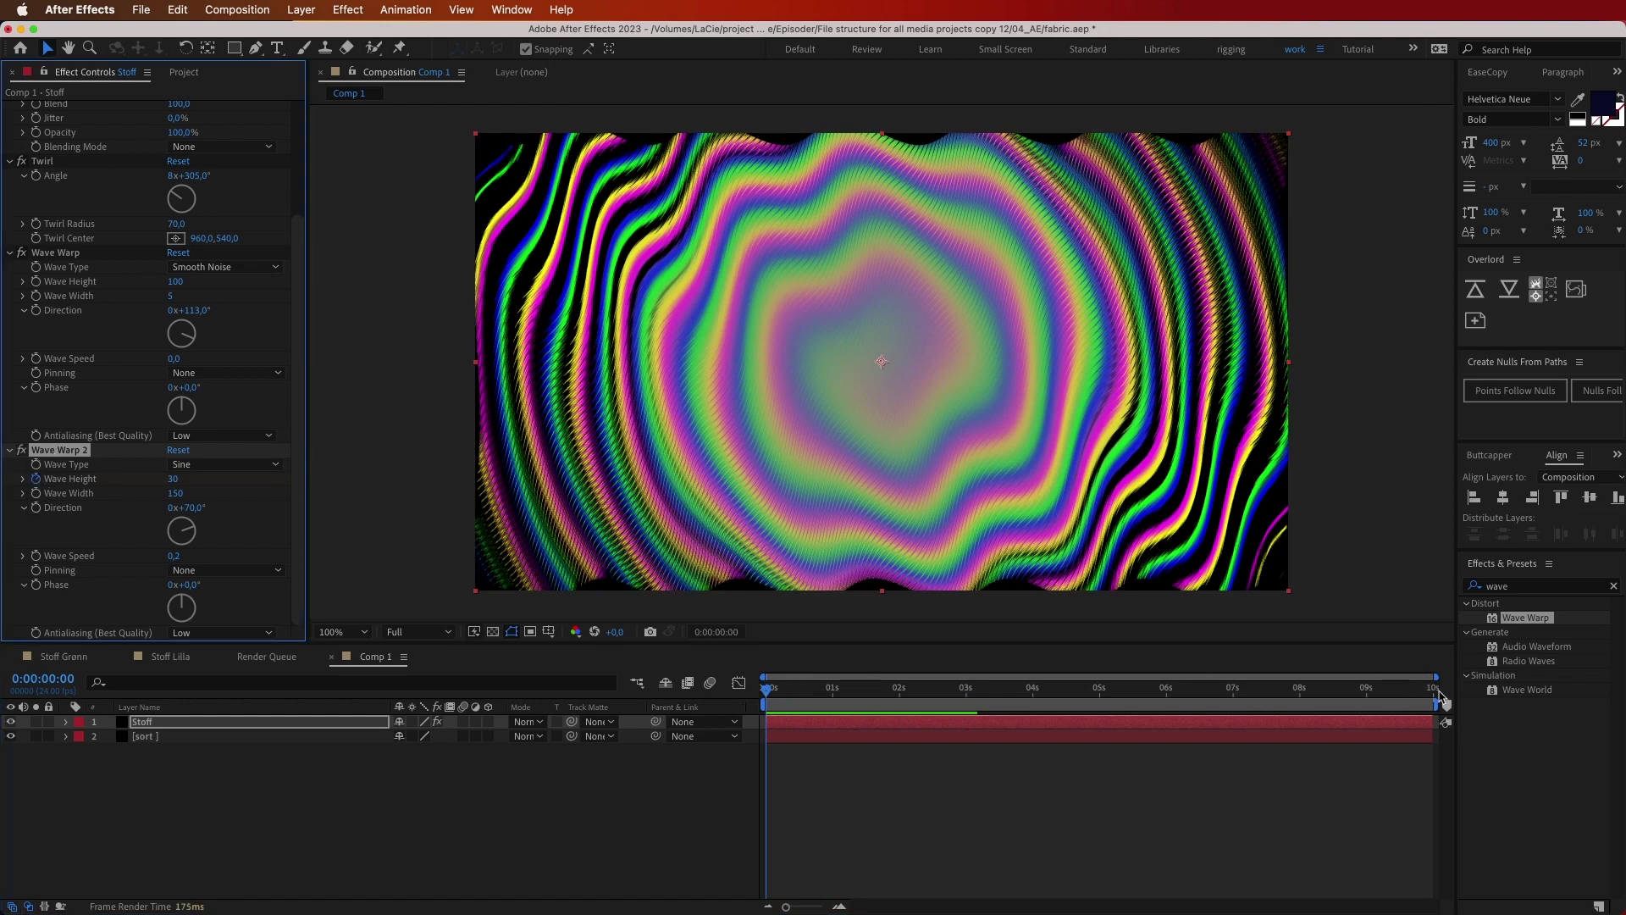
pyautogui.click(1432, 696)
pyautogui.press('u')
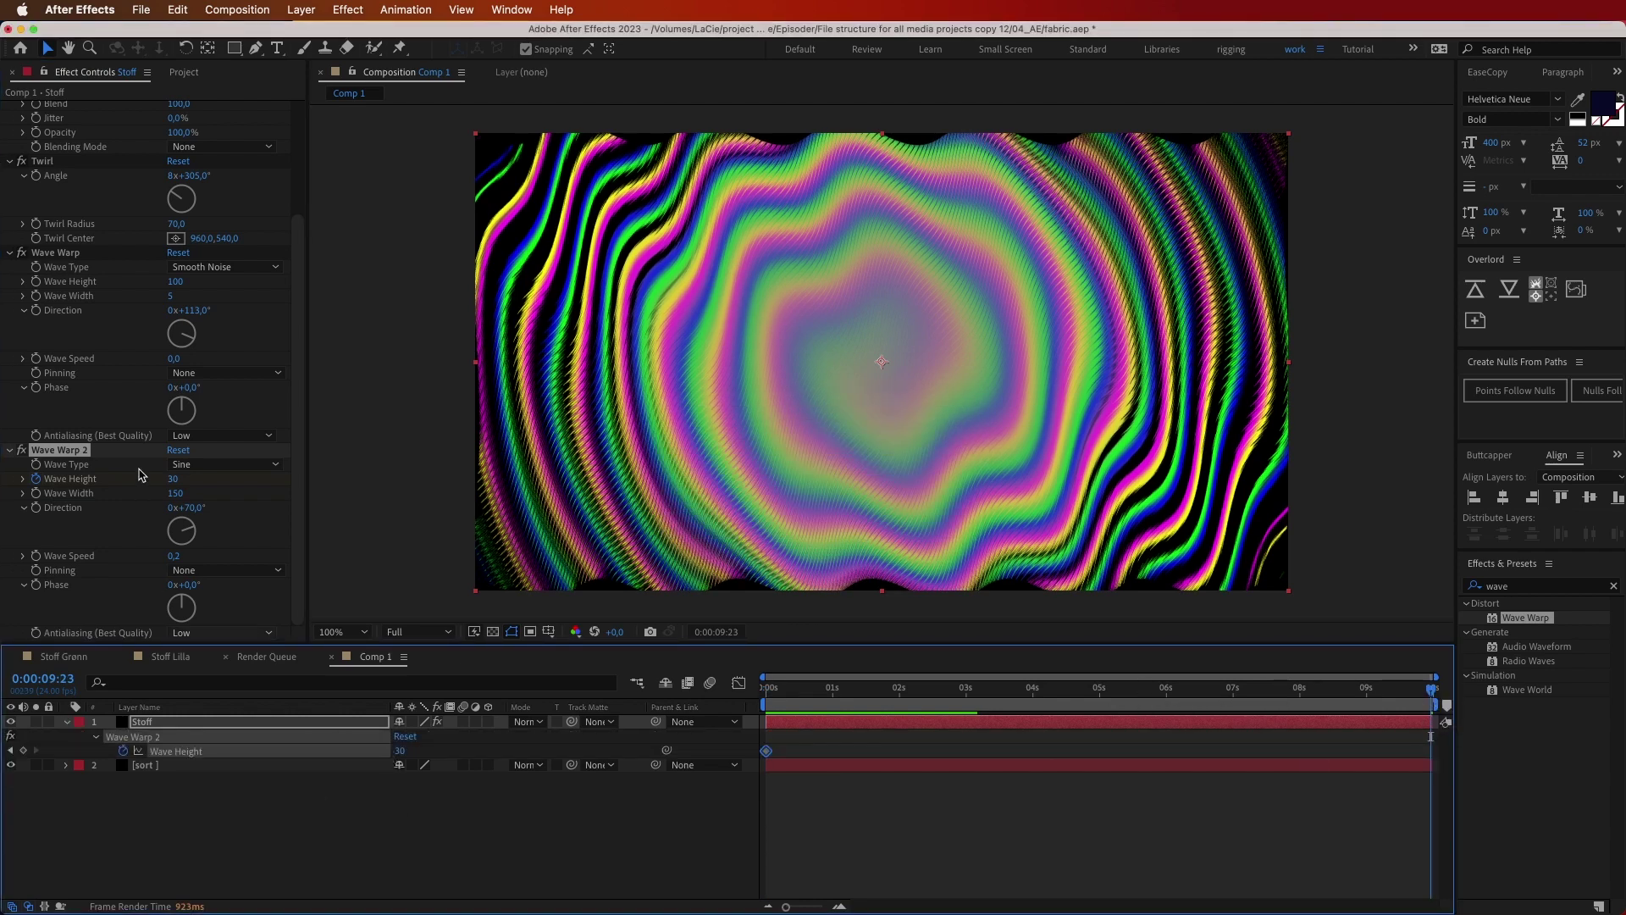
pyautogui.click(174, 481)
pyautogui.write('100')
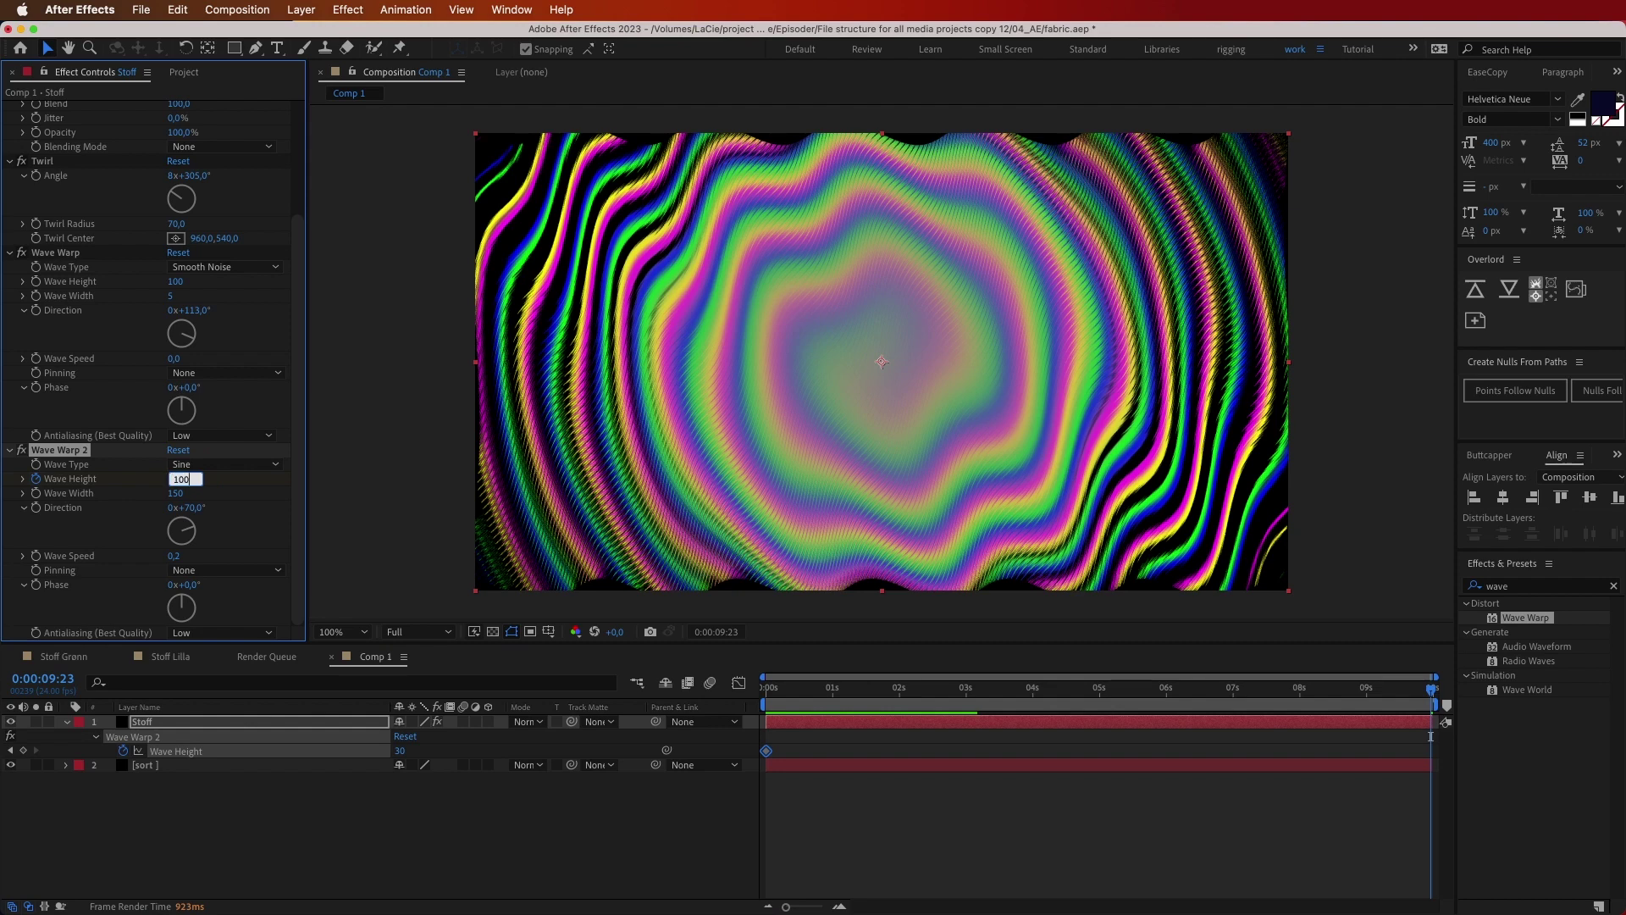
pyautogui.press('Return')
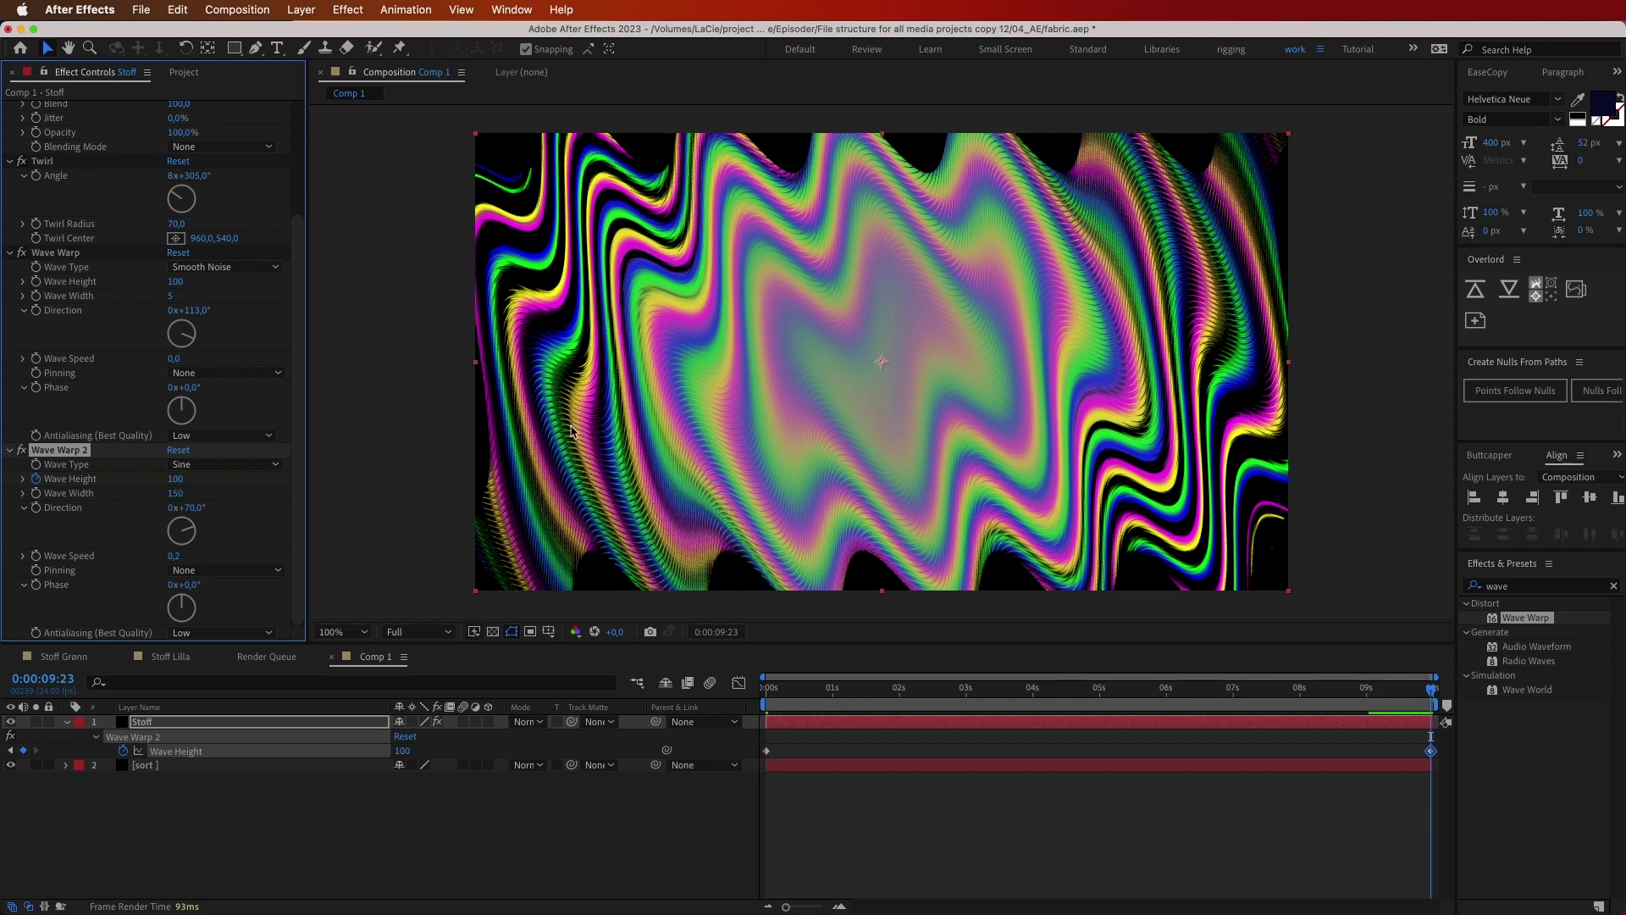
pyautogui.click(284, 797)
pyautogui.click(231, 720)
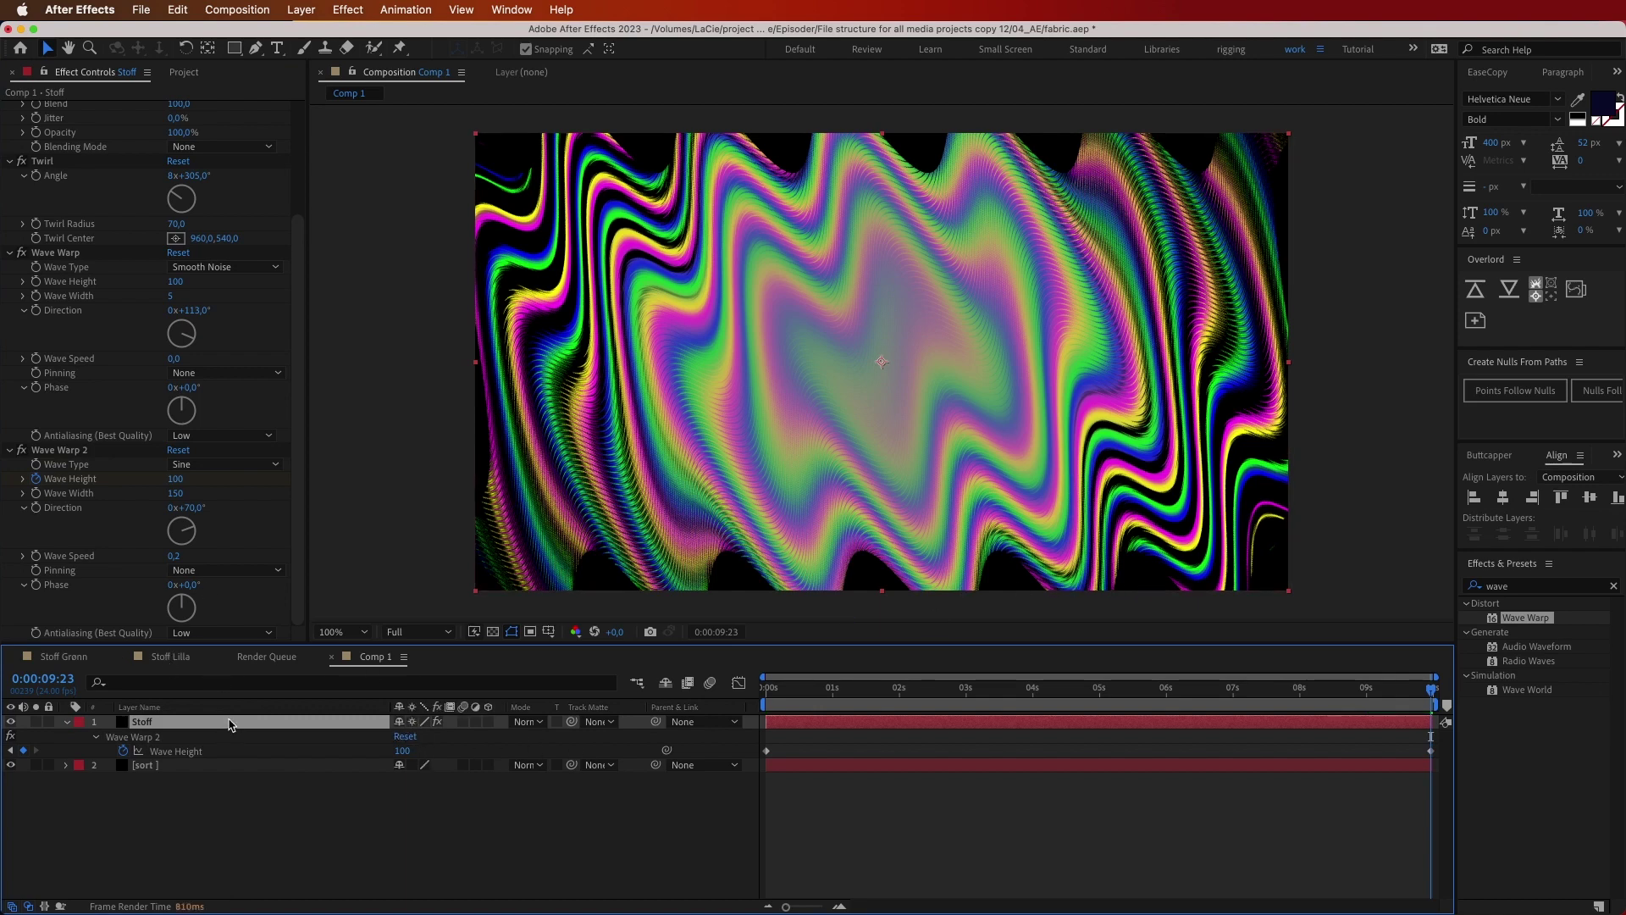
# Set Stoff's Scale to 120%, go to the first frame, and begin a new 1920×1080 black solid
pyautogui.press('s')
pyautogui.click(423, 736)
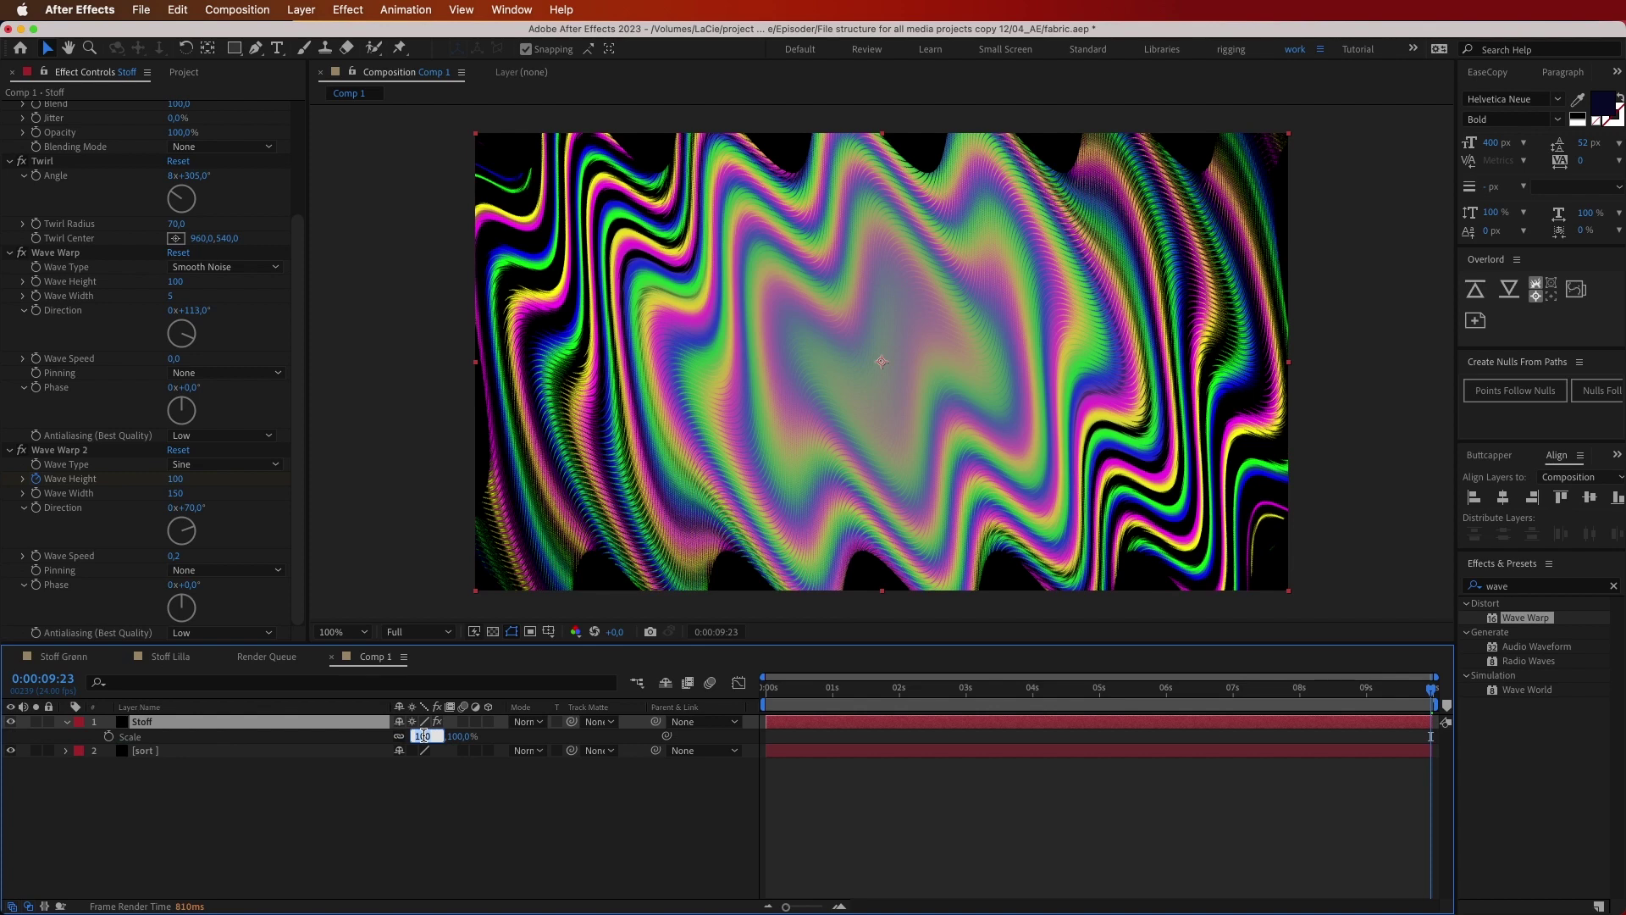
pyautogui.press('Return')
pyautogui.press('Home')
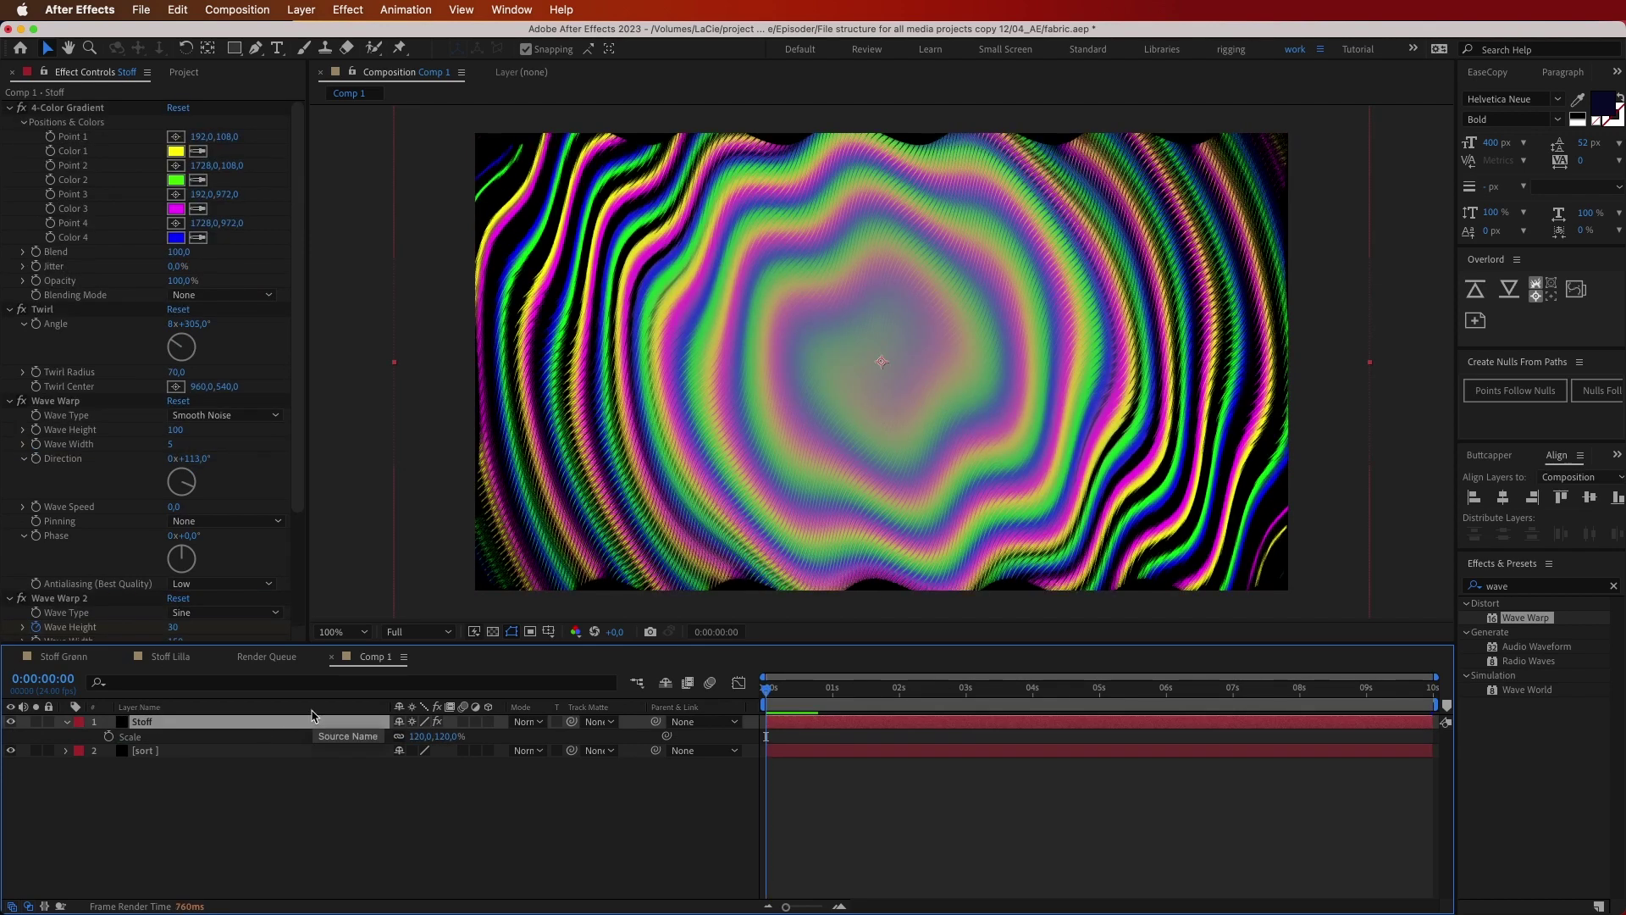
pyautogui.press('super+y')
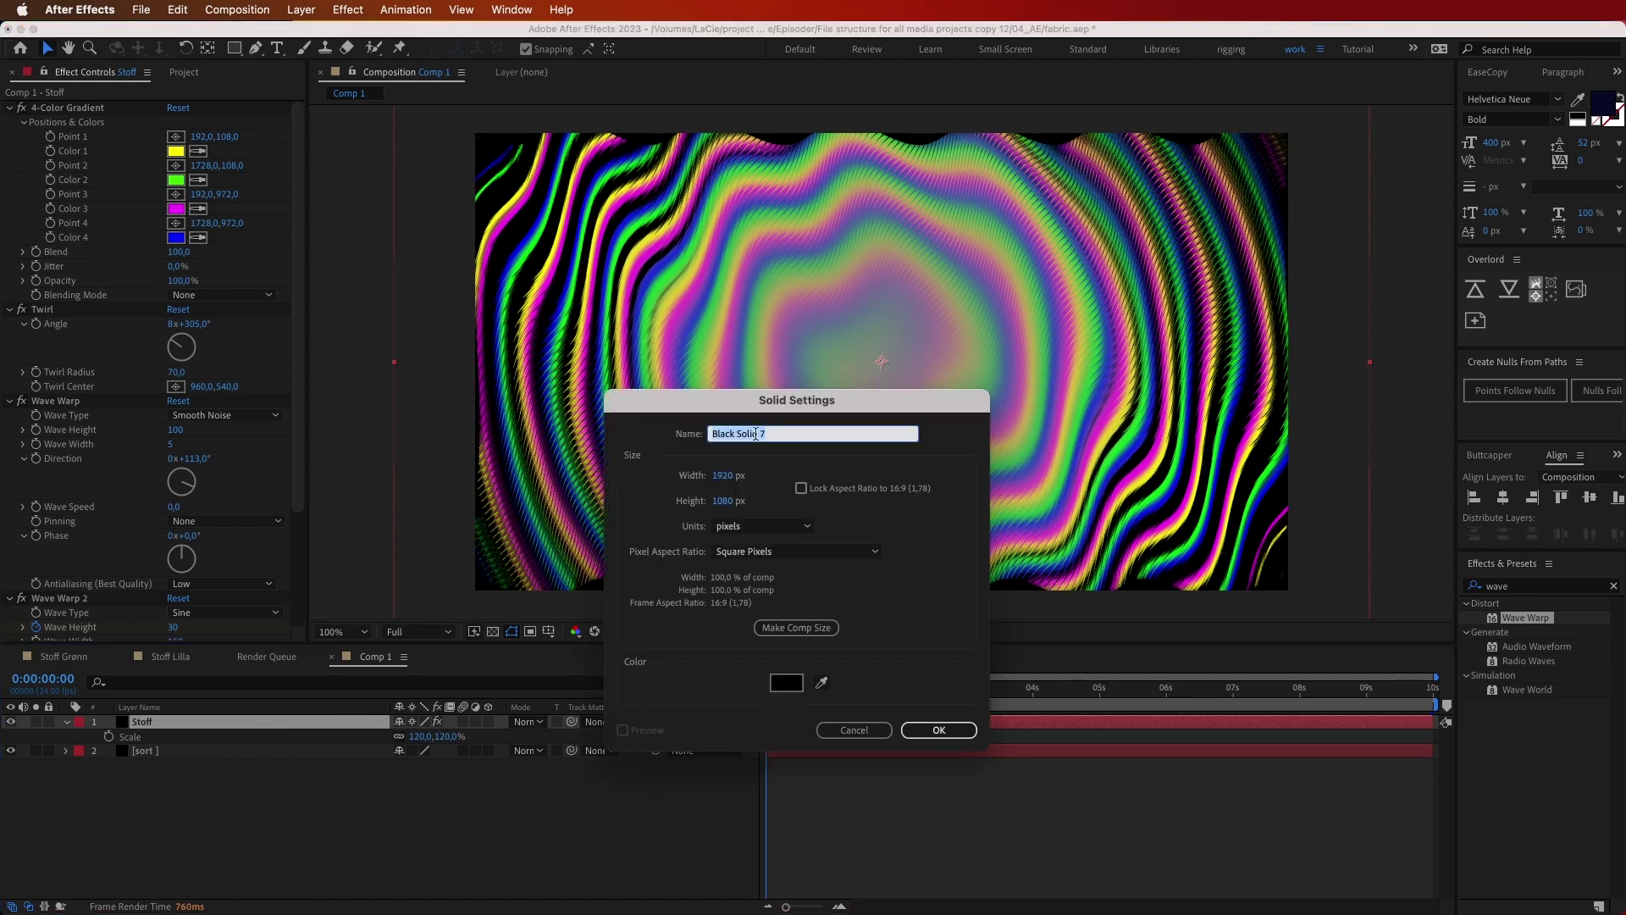
# Name the new black solid 'mask' and briefly toggle its visibility to check the fabric
pyautogui.press('BackSpace')
pyautogui.write('mask')
pyautogui.press('Return')
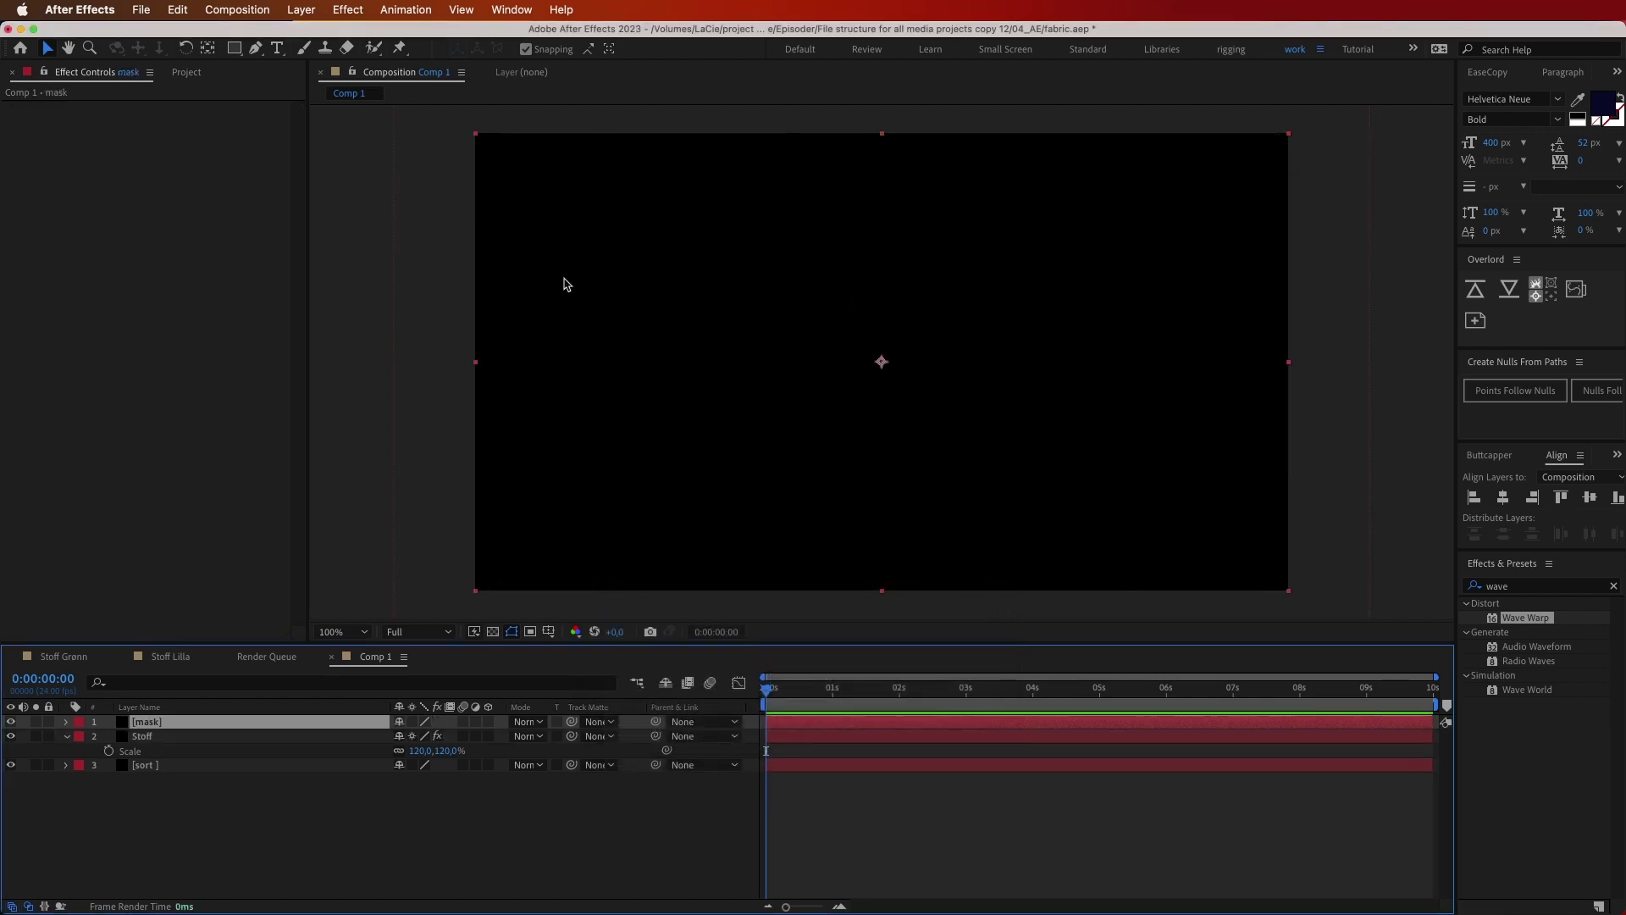
pyautogui.click(11, 721)
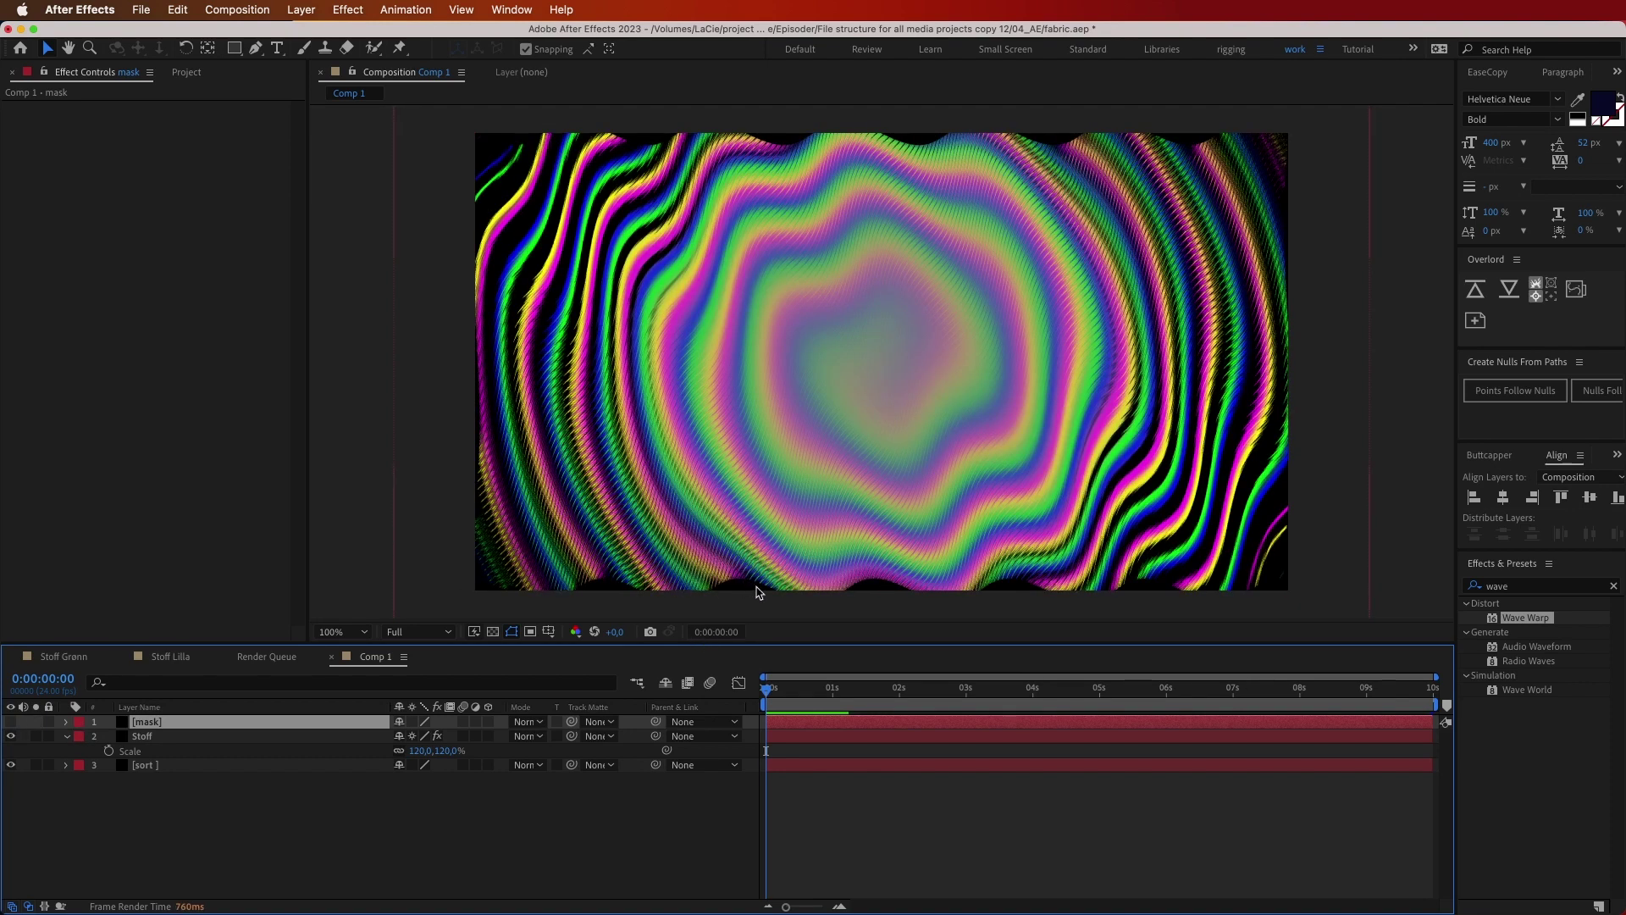
pyautogui.click(11, 722)
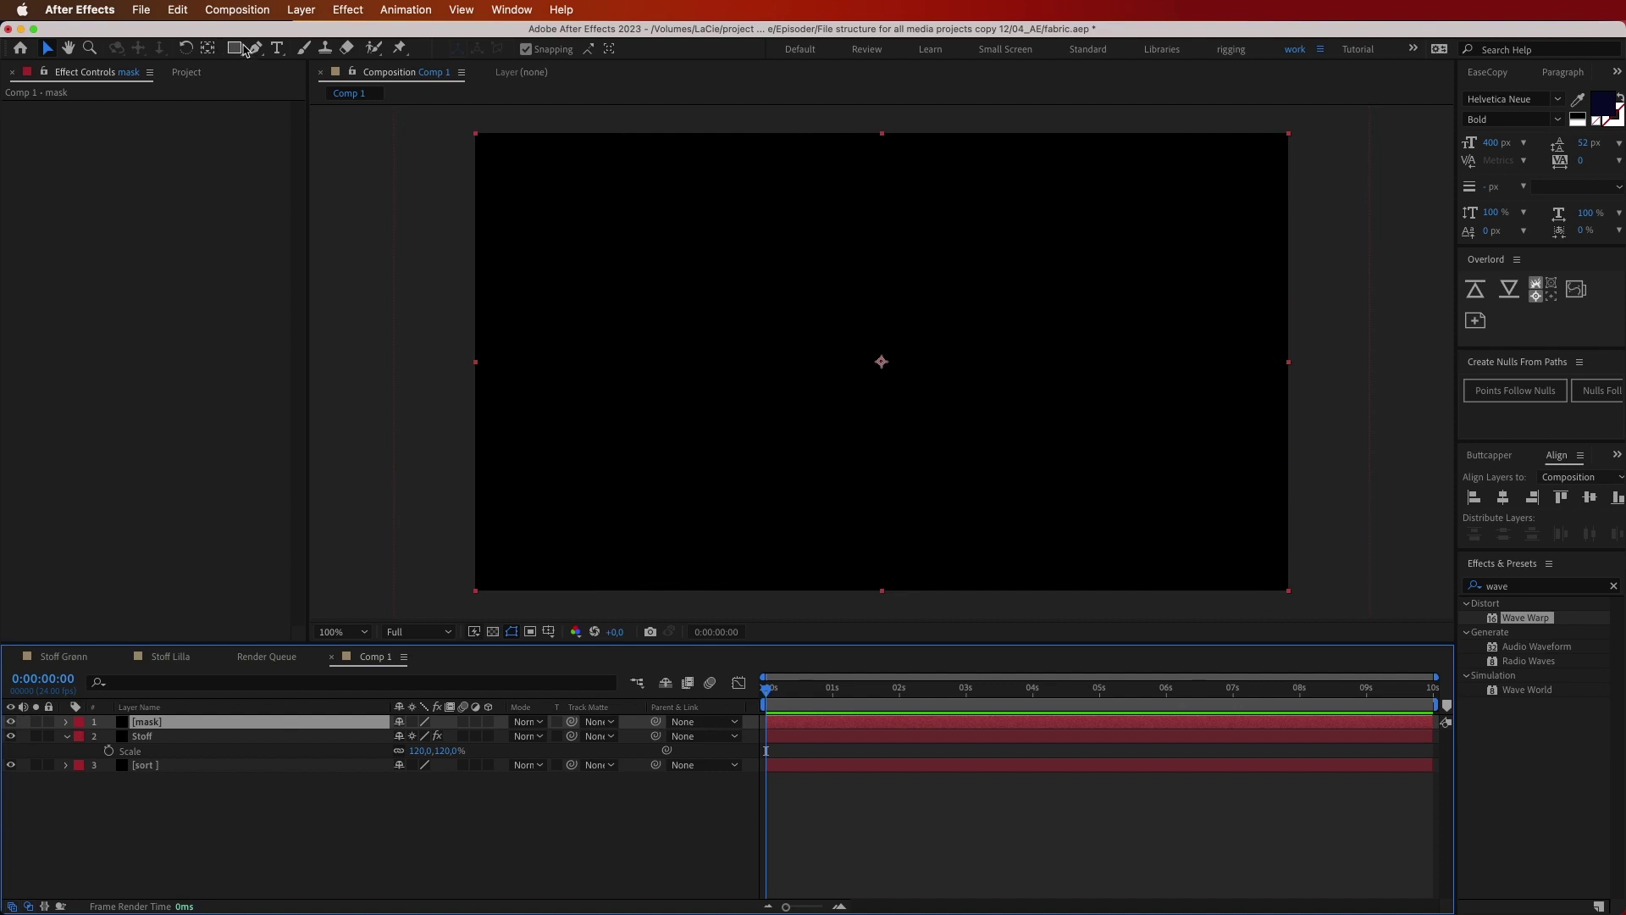
# Add a full-size ellipse mask to the mask solid and invert it
pyautogui.click(236, 53)
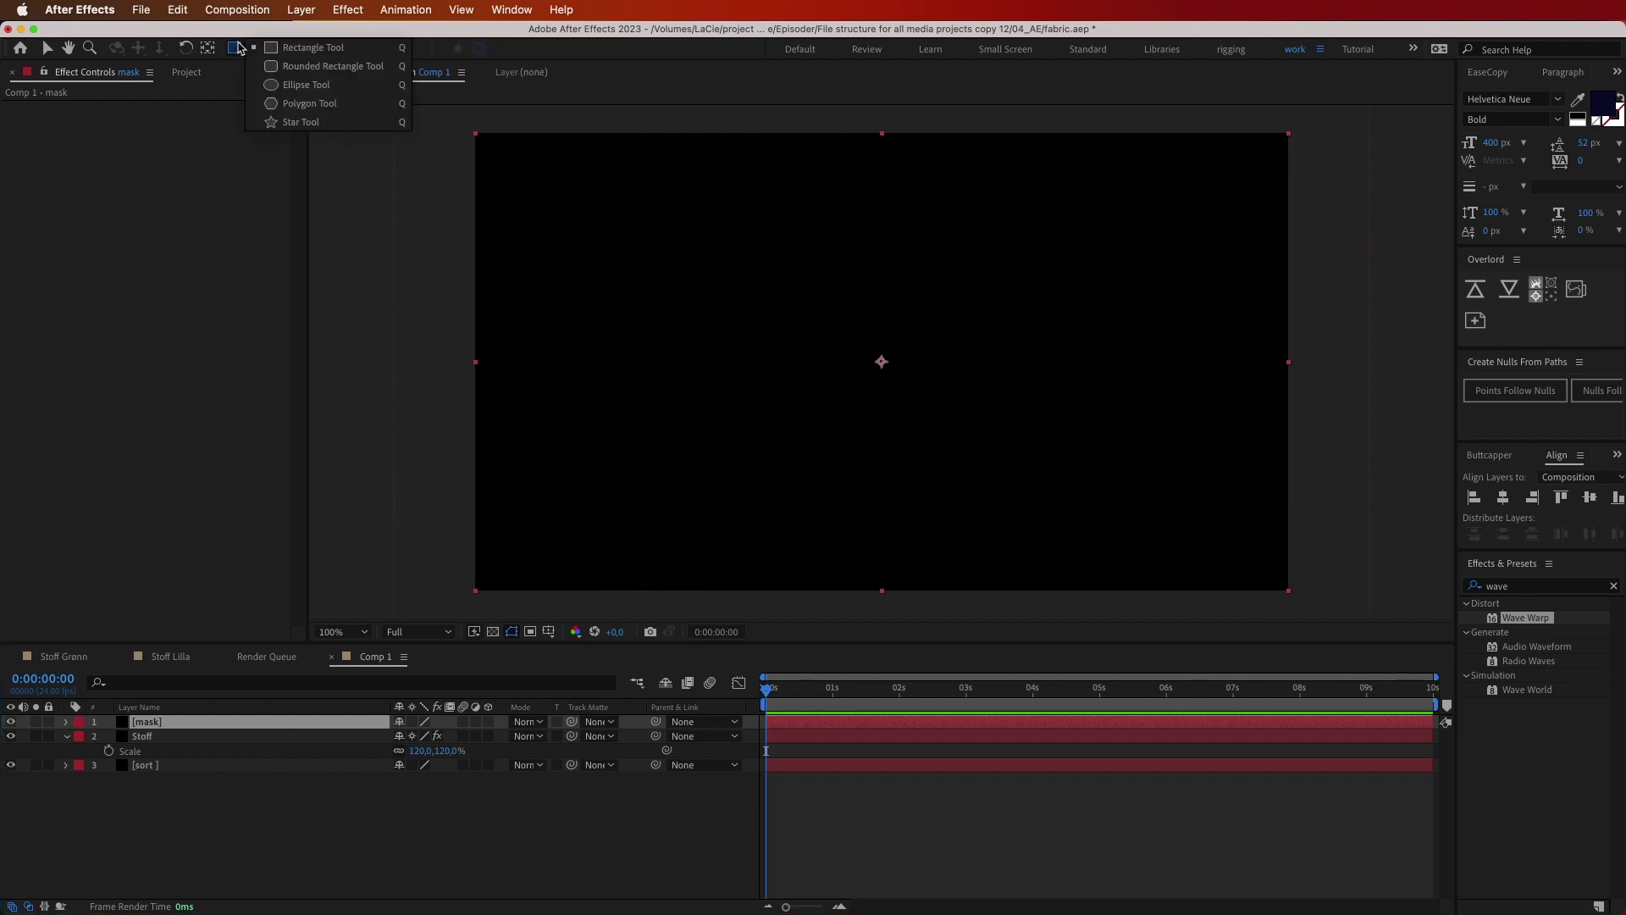
pyautogui.click(305, 85)
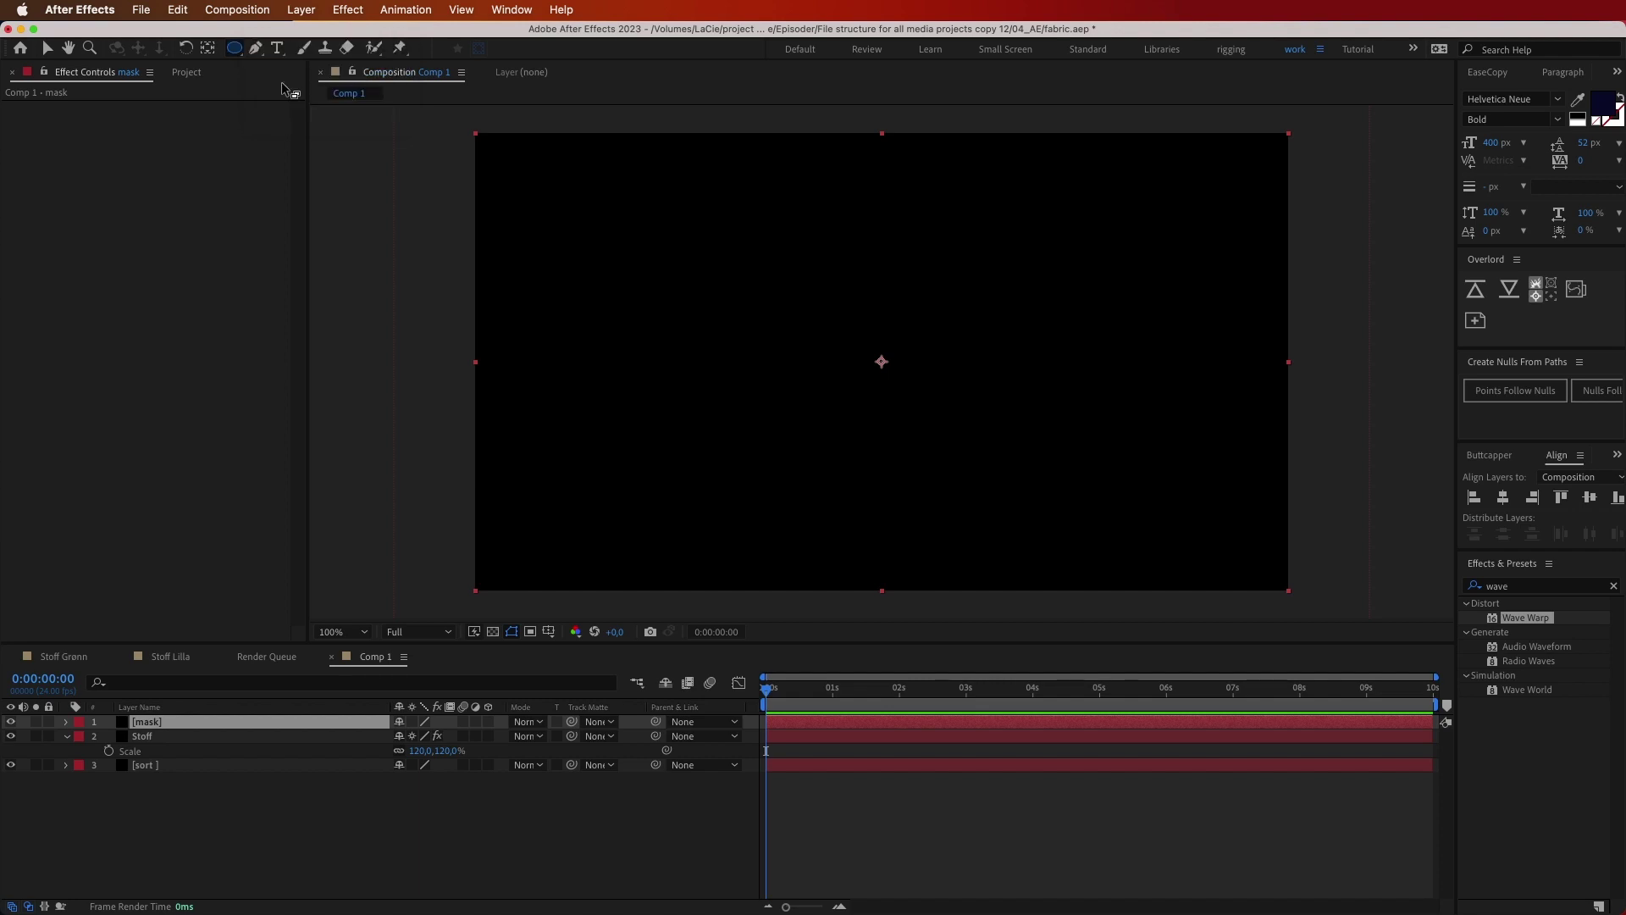
pyautogui.doubleClick(237, 51)
pyautogui.press('v')
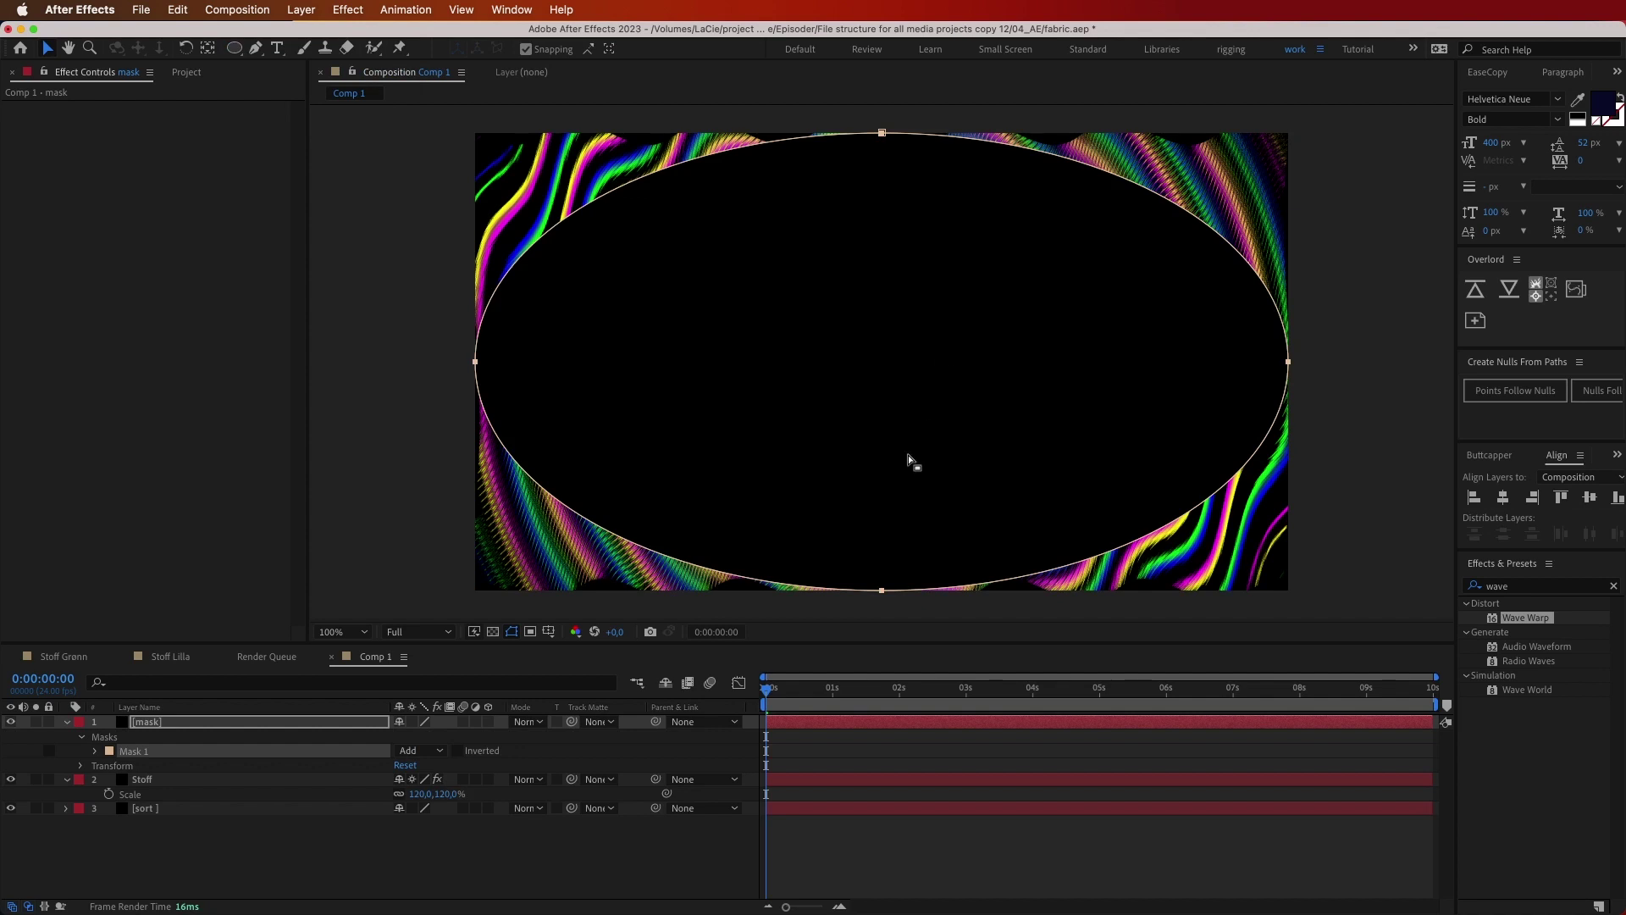
pyautogui.click(458, 751)
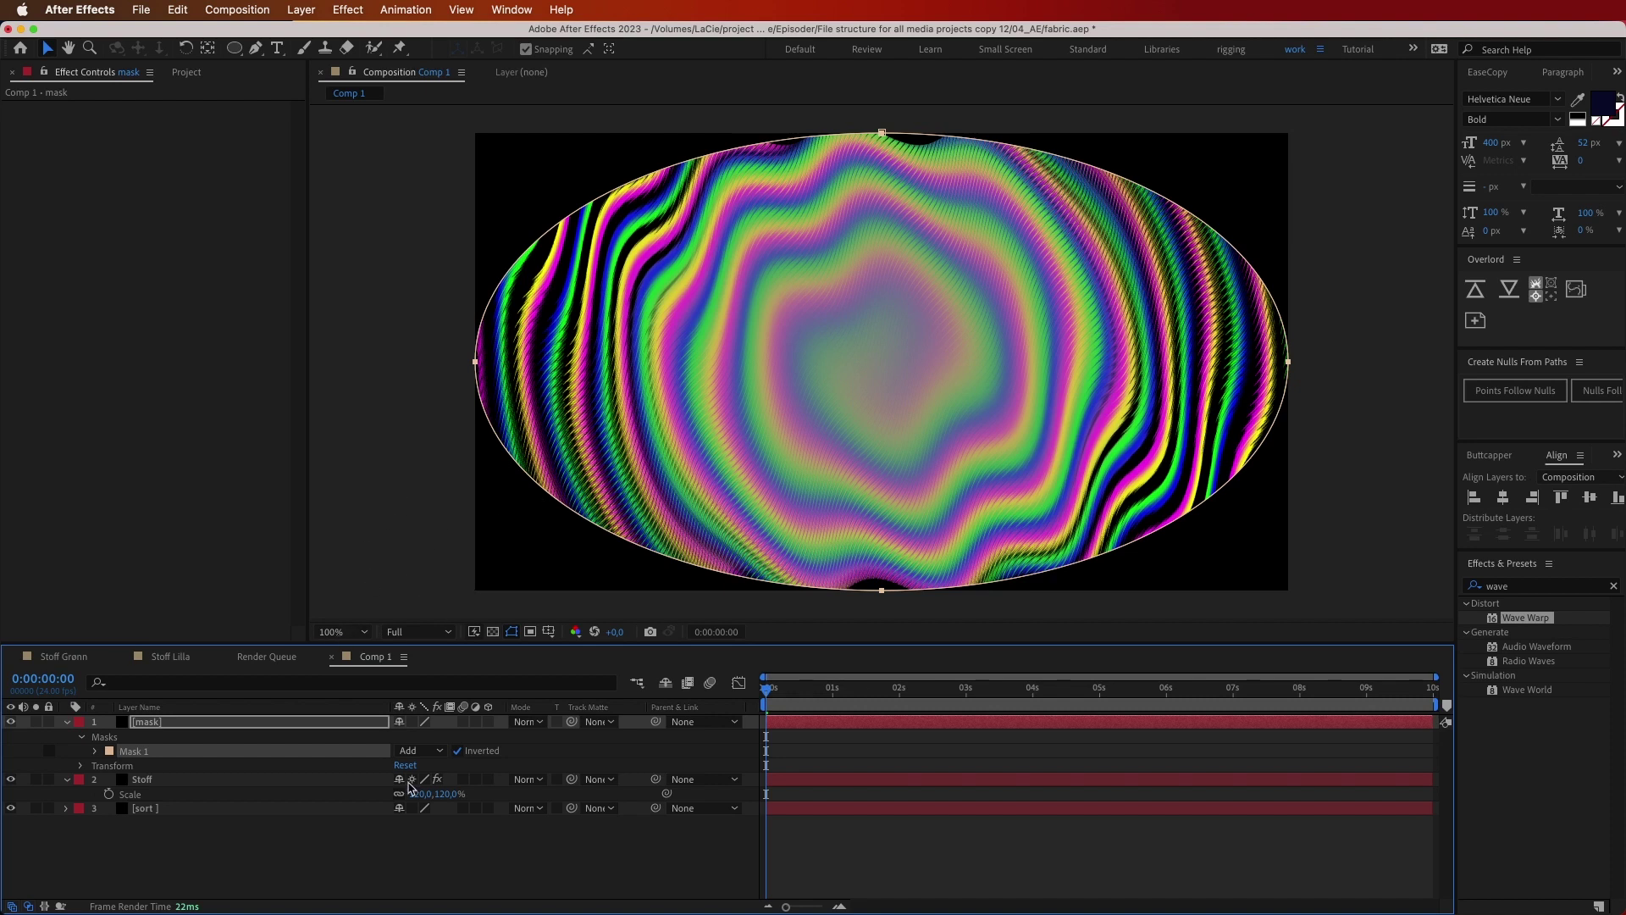
# Feather the ellipse mask by 200 pixels and deselect to preview the vignette
pyautogui.press('f')
pyautogui.click(415, 751)
pyautogui.press('Return')
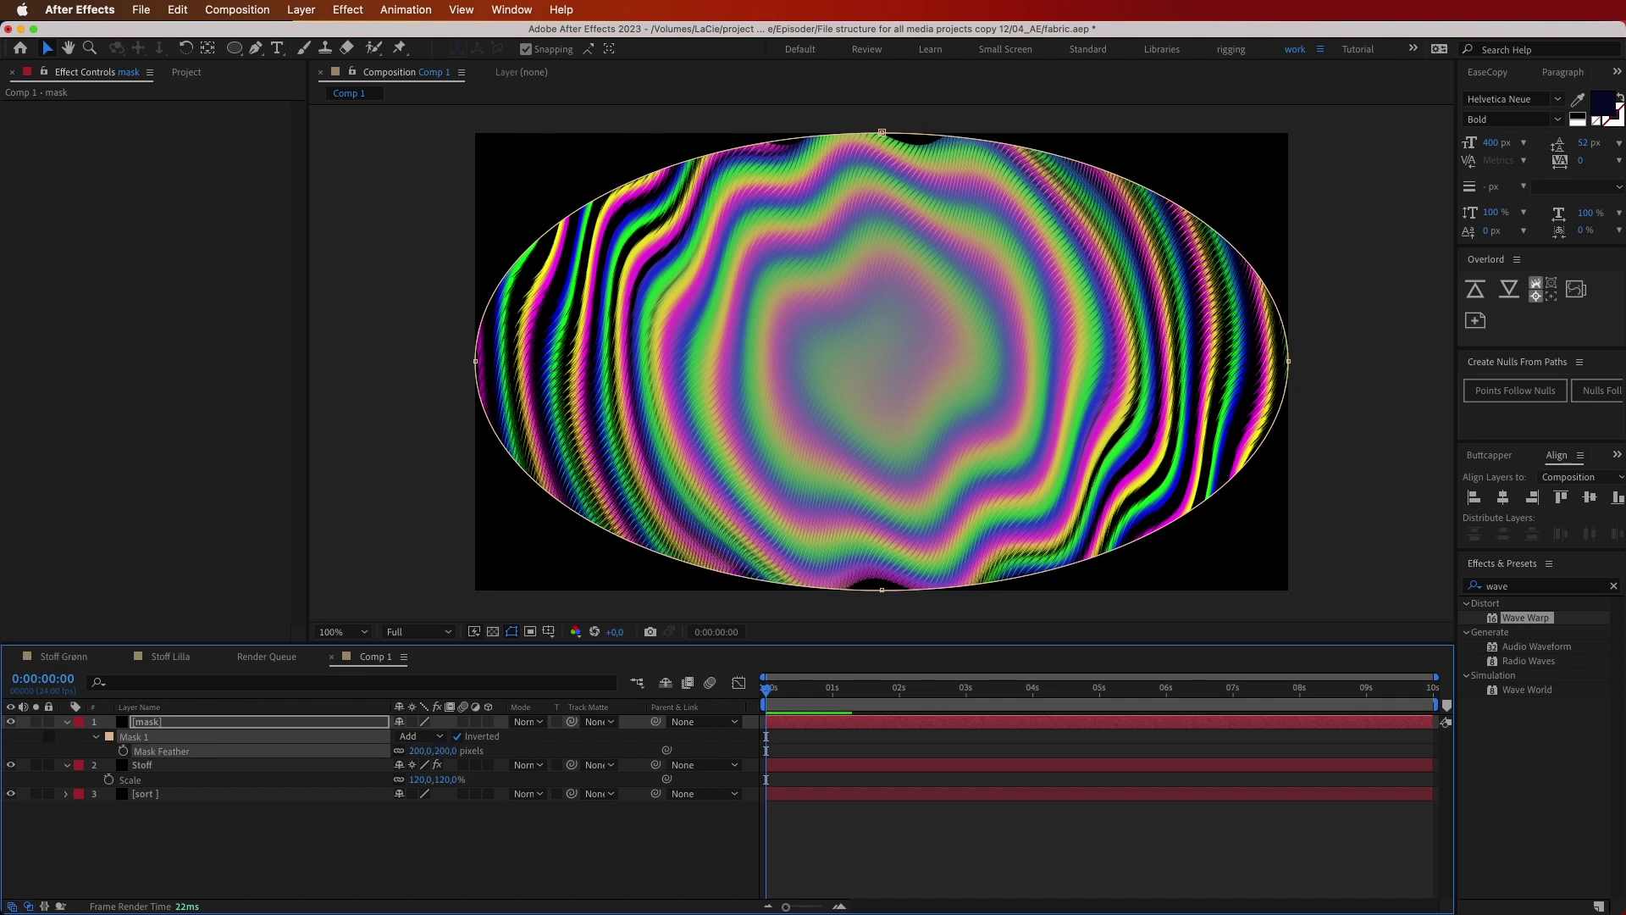
pyautogui.click(595, 834)
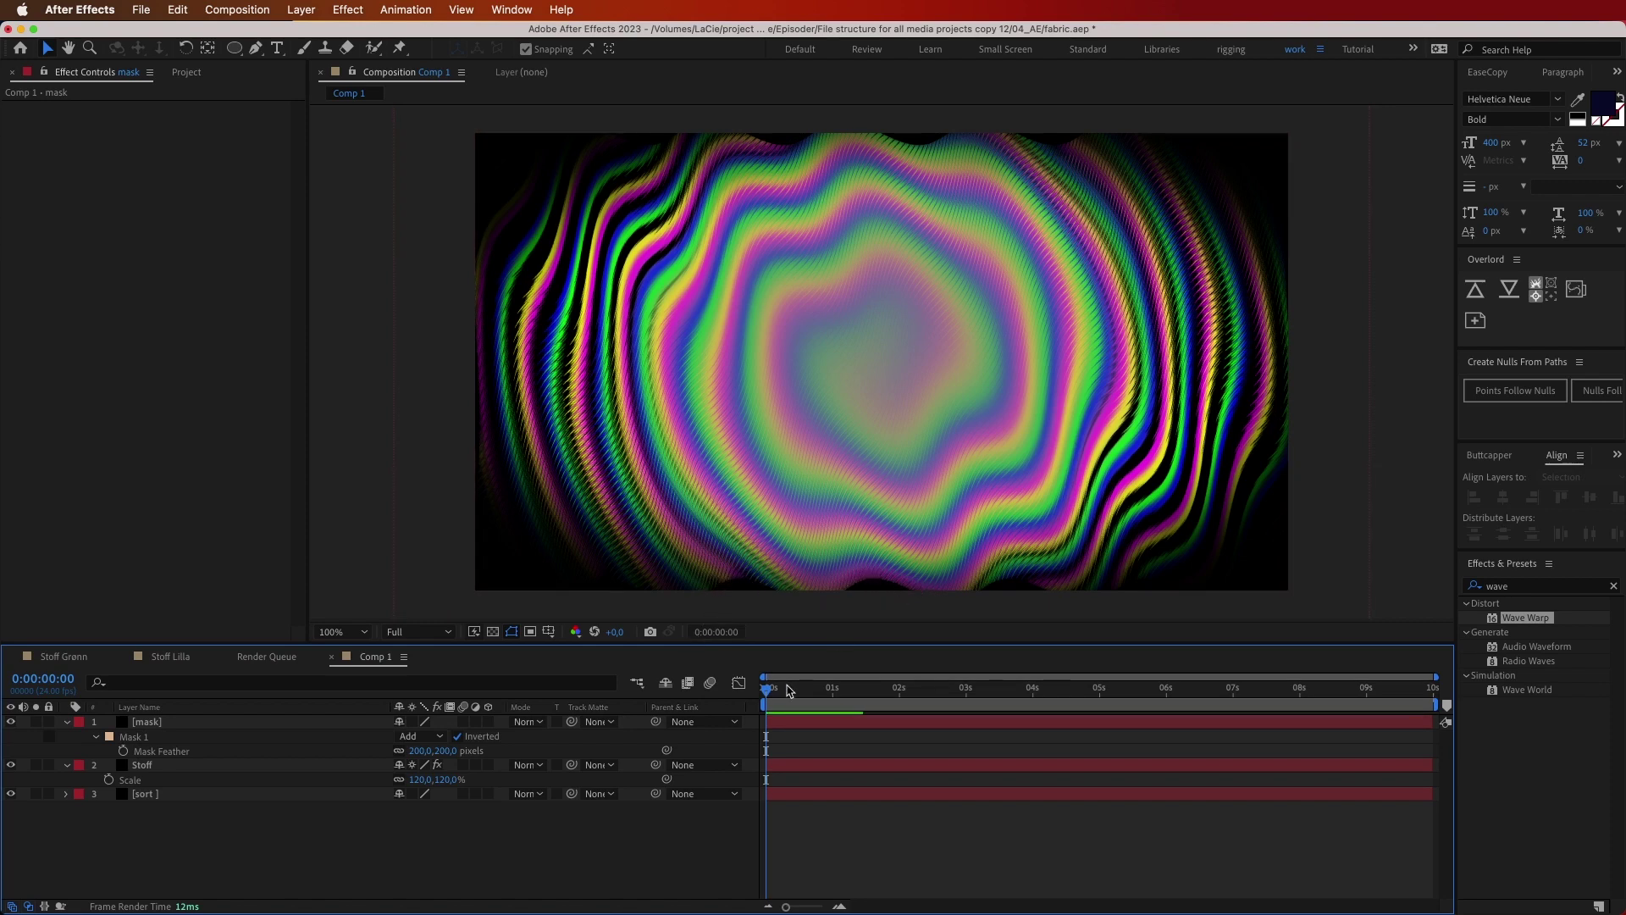
pyautogui.click(785, 765)
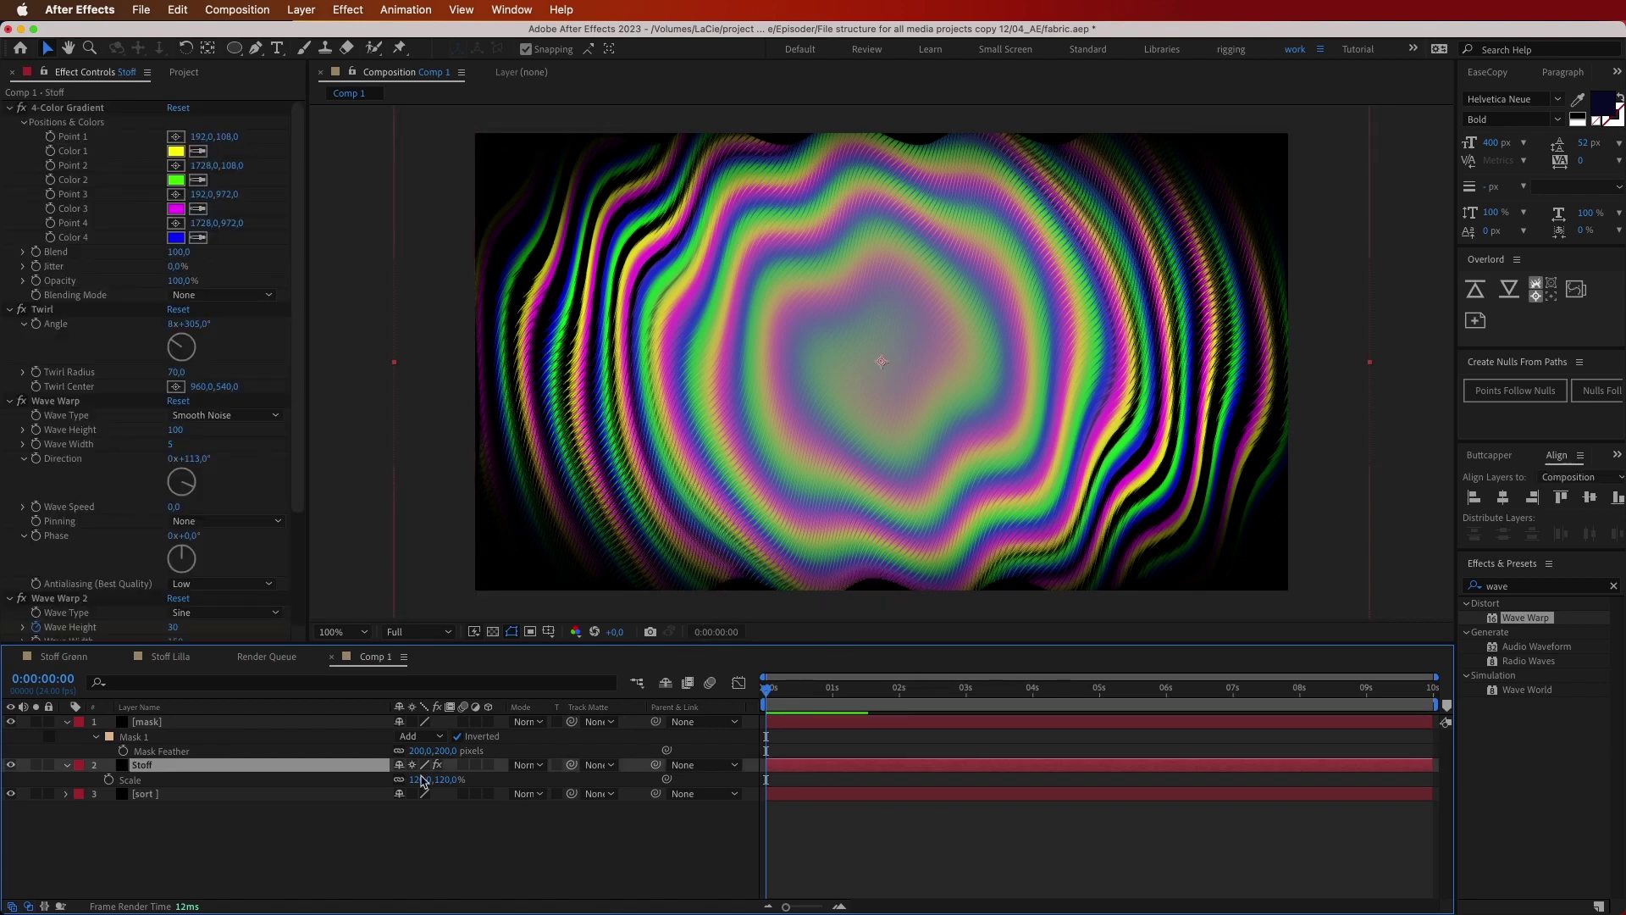
# Set the Stoff layer's Scale to 140% and scrub through the first frames
pyautogui.click(265, 722)
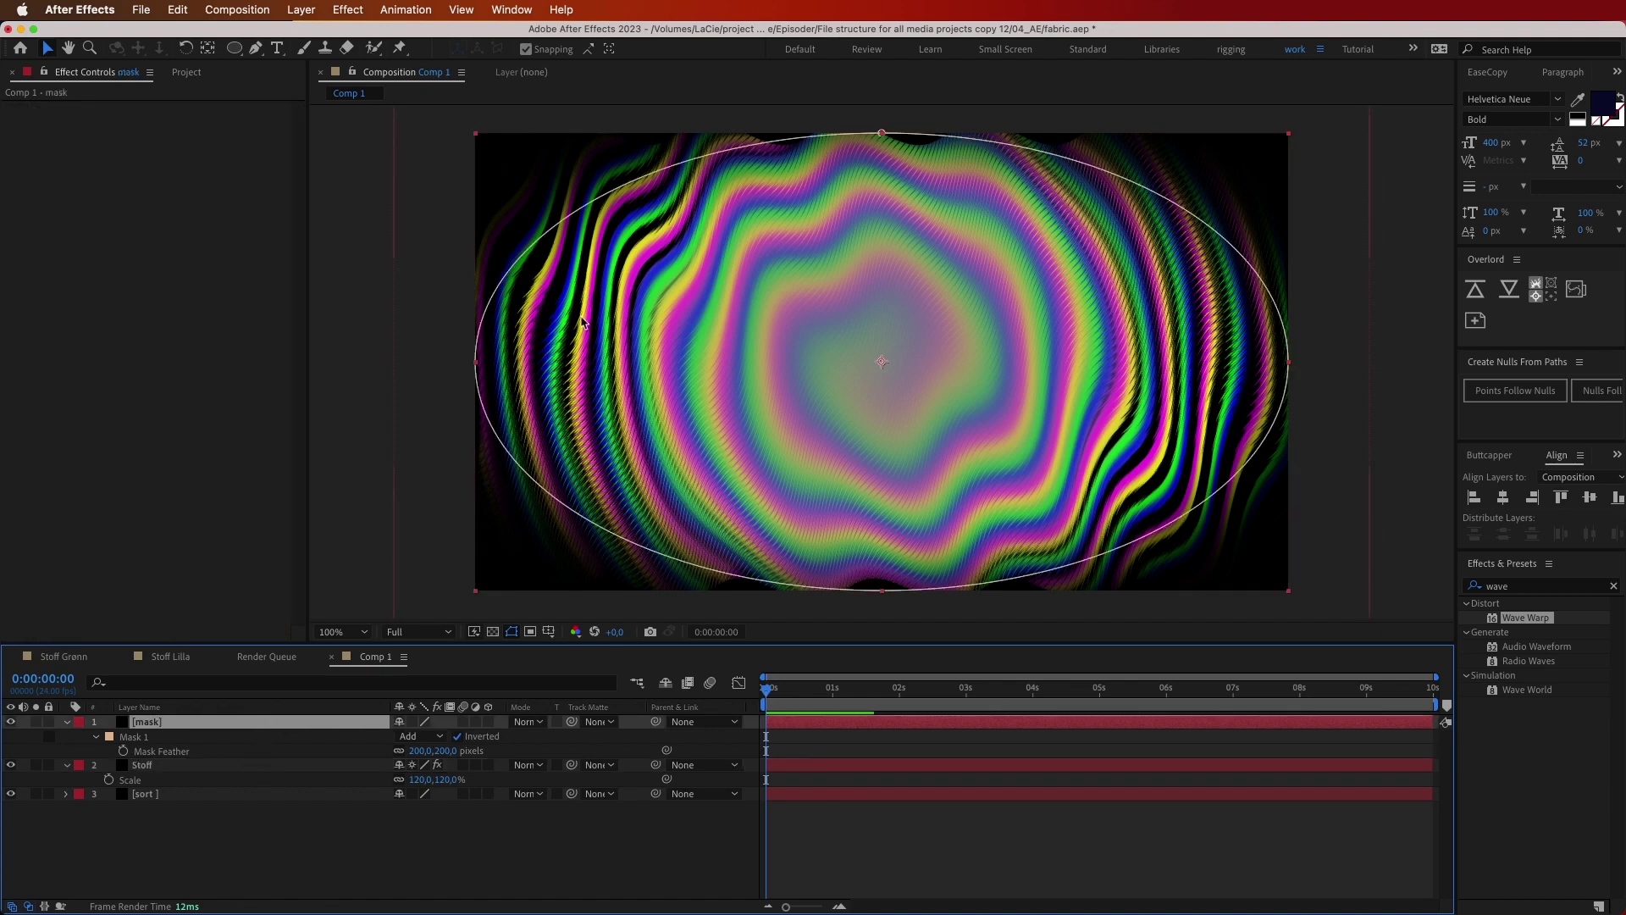
pyautogui.click(896, 769)
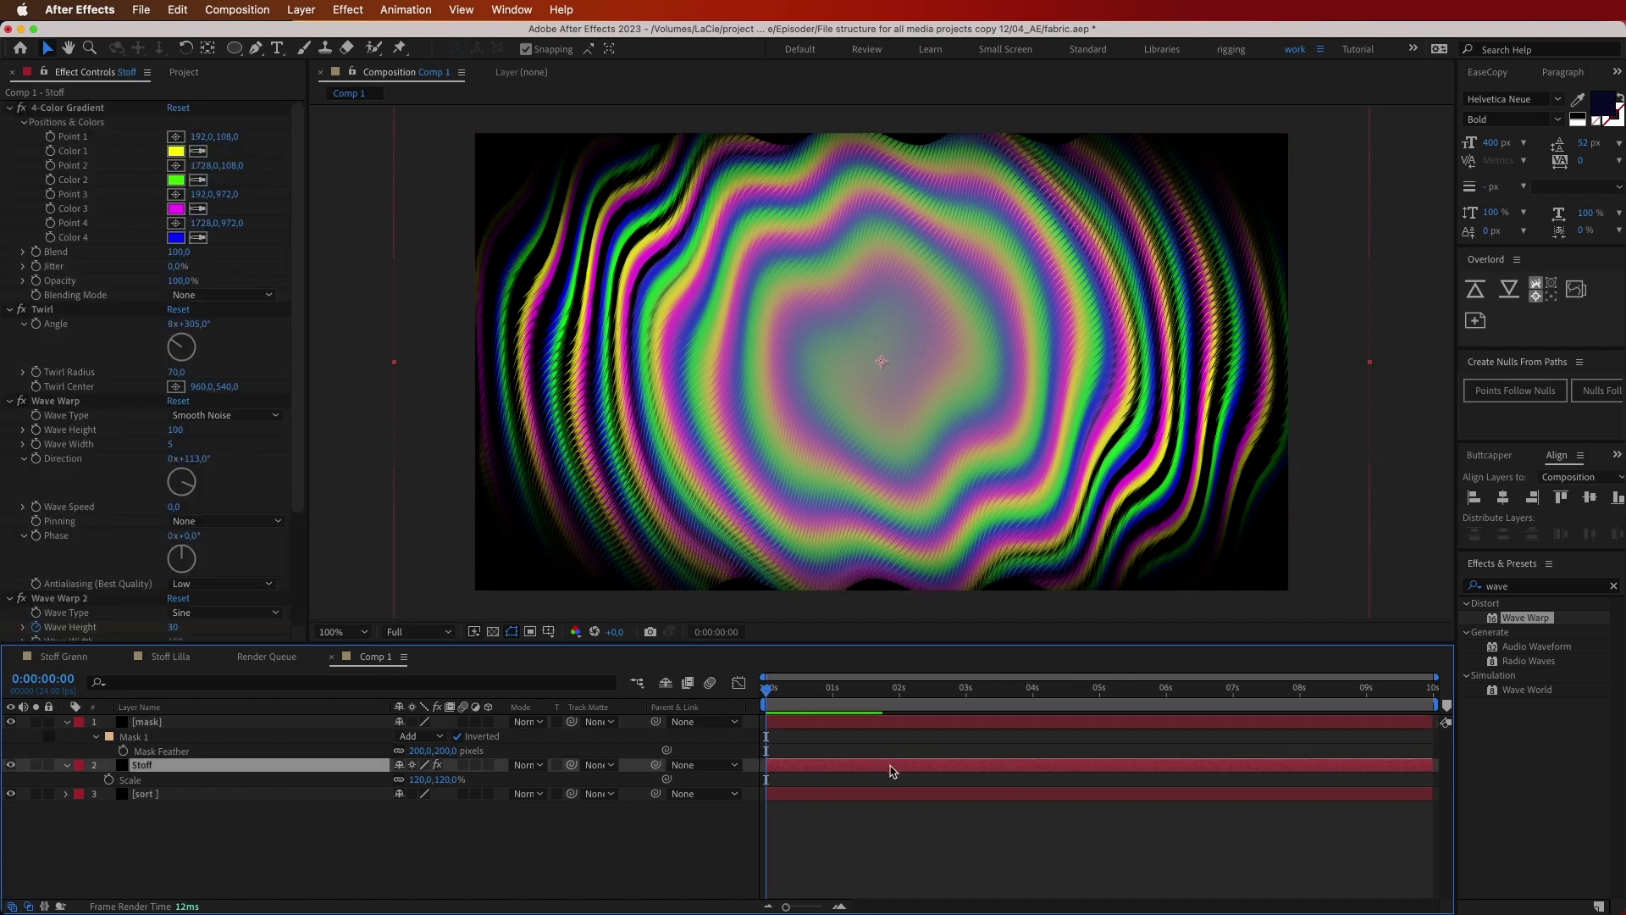
pyautogui.click(417, 780)
pyautogui.write('140')
pyautogui.press('Return')
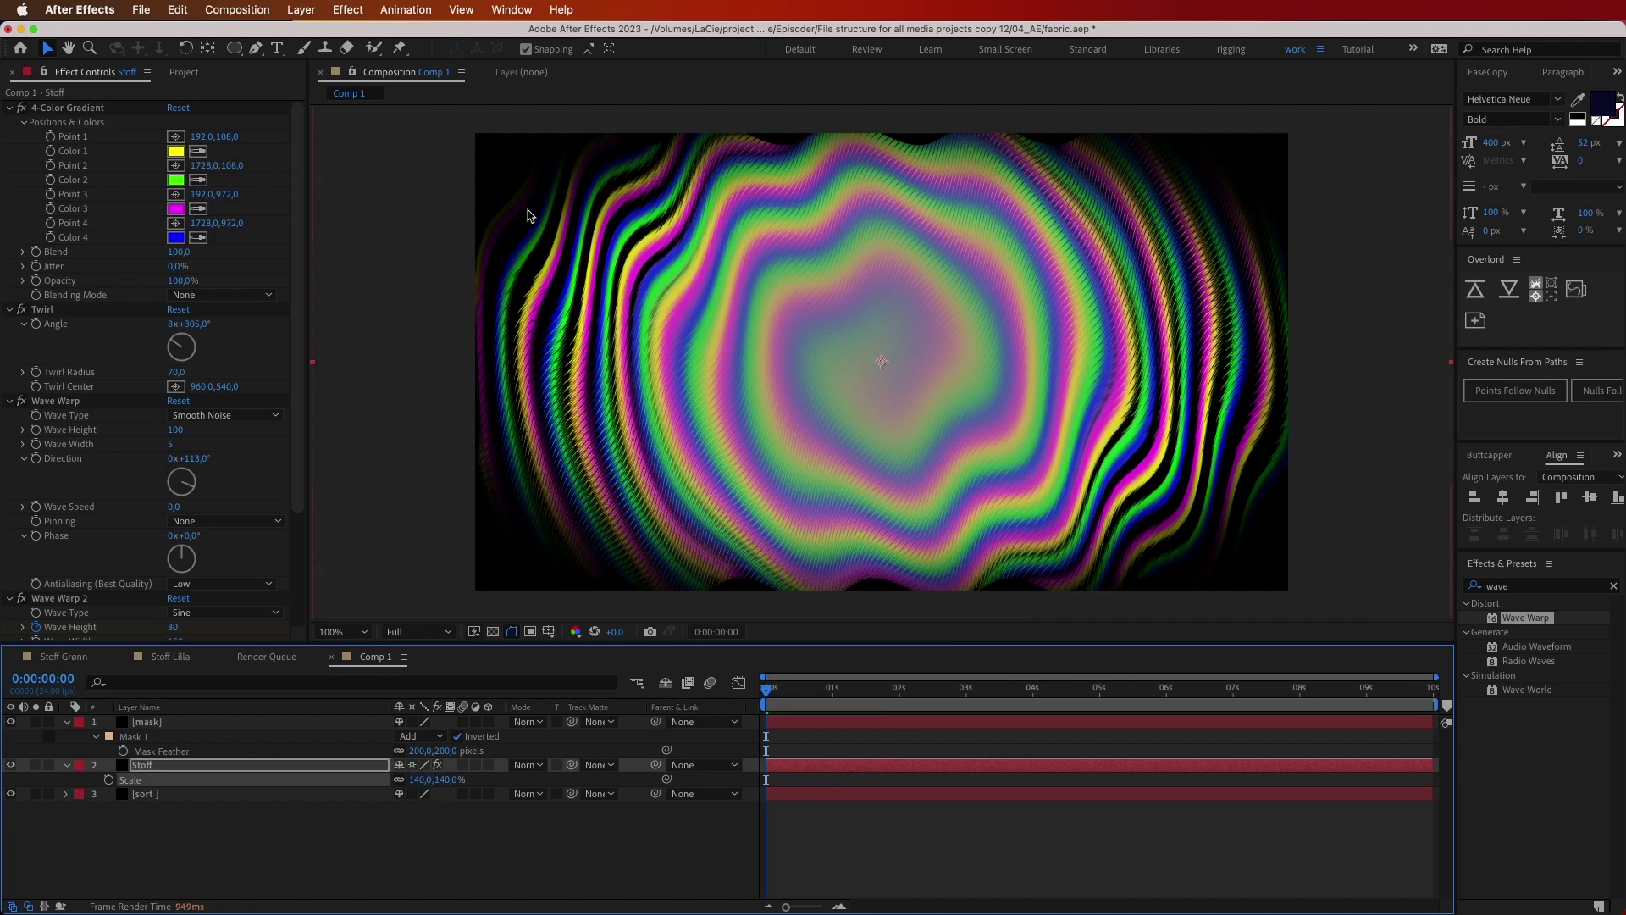
pyautogui.moveTo(814, 688); pyautogui.dragTo(740, 698)
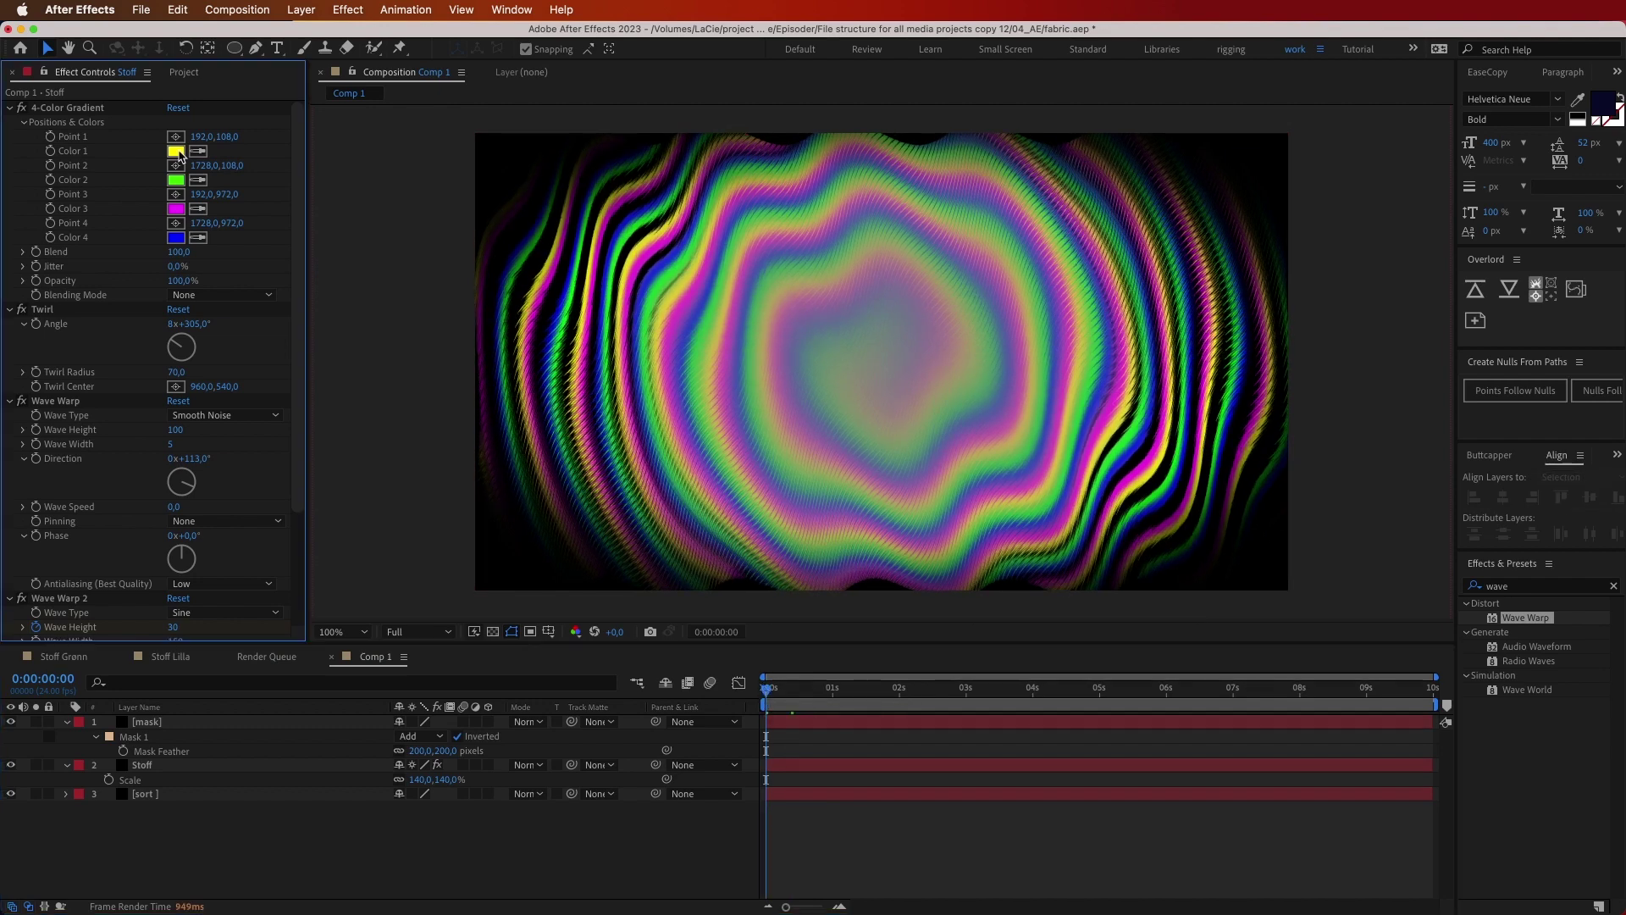
pyautogui.click(175, 151)
# Change 4-Color Gradient Color 1 and Color 2 to black
pyautogui.click(533, 736)
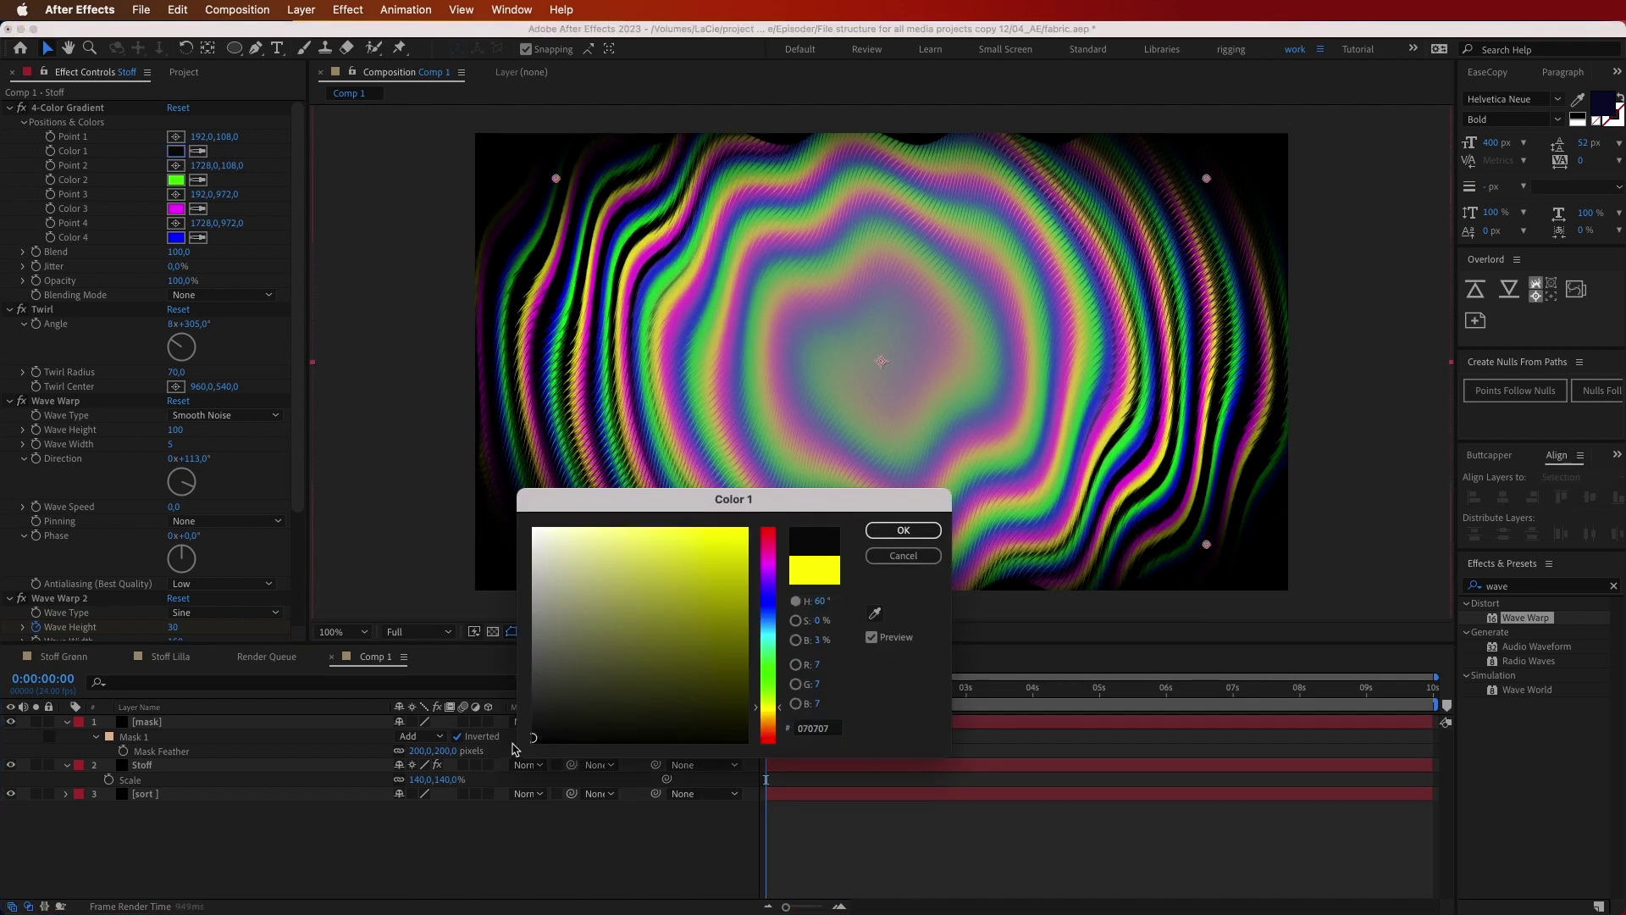
pyautogui.moveTo(514, 747); pyautogui.dragTo(524, 744)
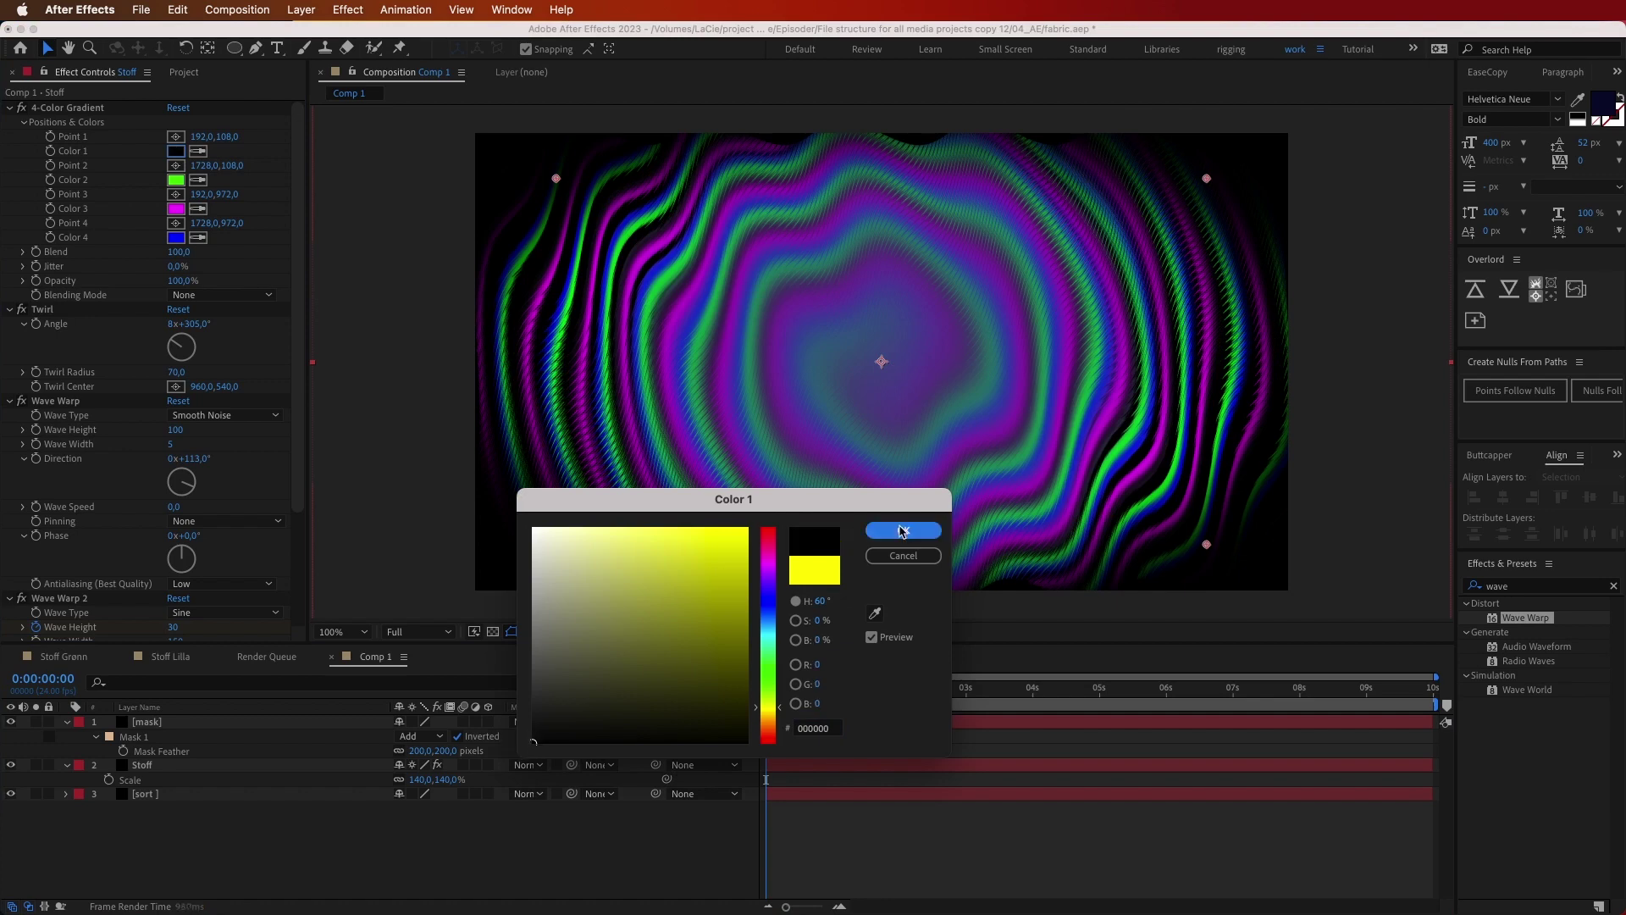
pyautogui.click(903, 531)
pyautogui.click(175, 180)
pyautogui.moveTo(563, 722); pyautogui.dragTo(533, 743)
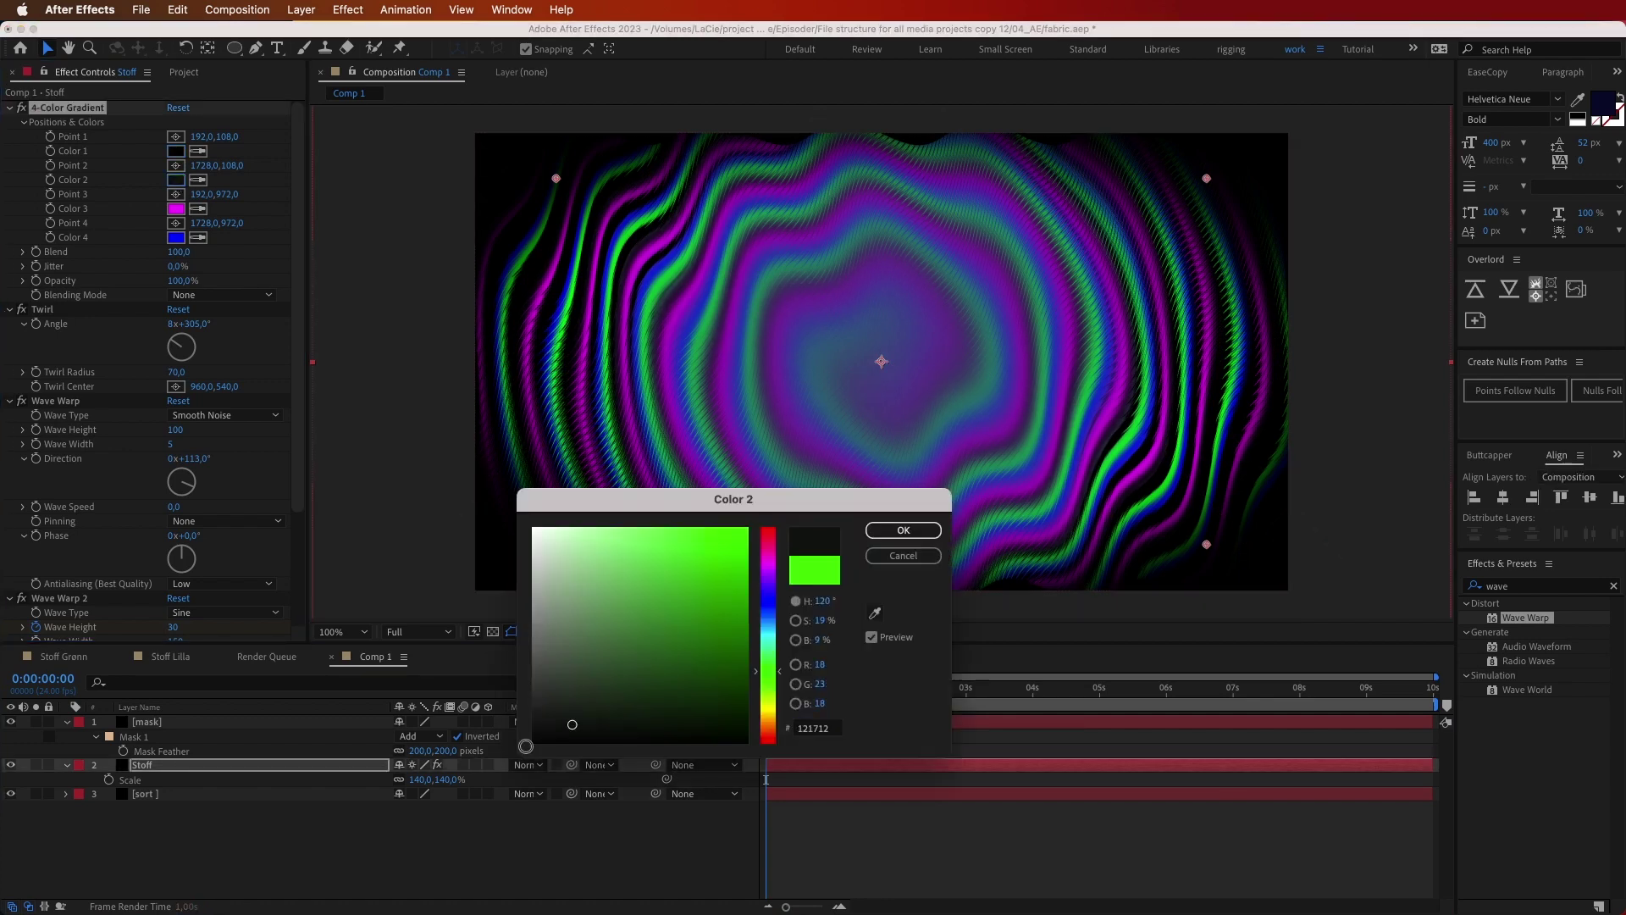
pyautogui.click(925, 530)
# Make Color 3 a dark purple and lower the Twirl angle to 7x+297°
pyautogui.click(175, 208)
pyautogui.click(650, 600)
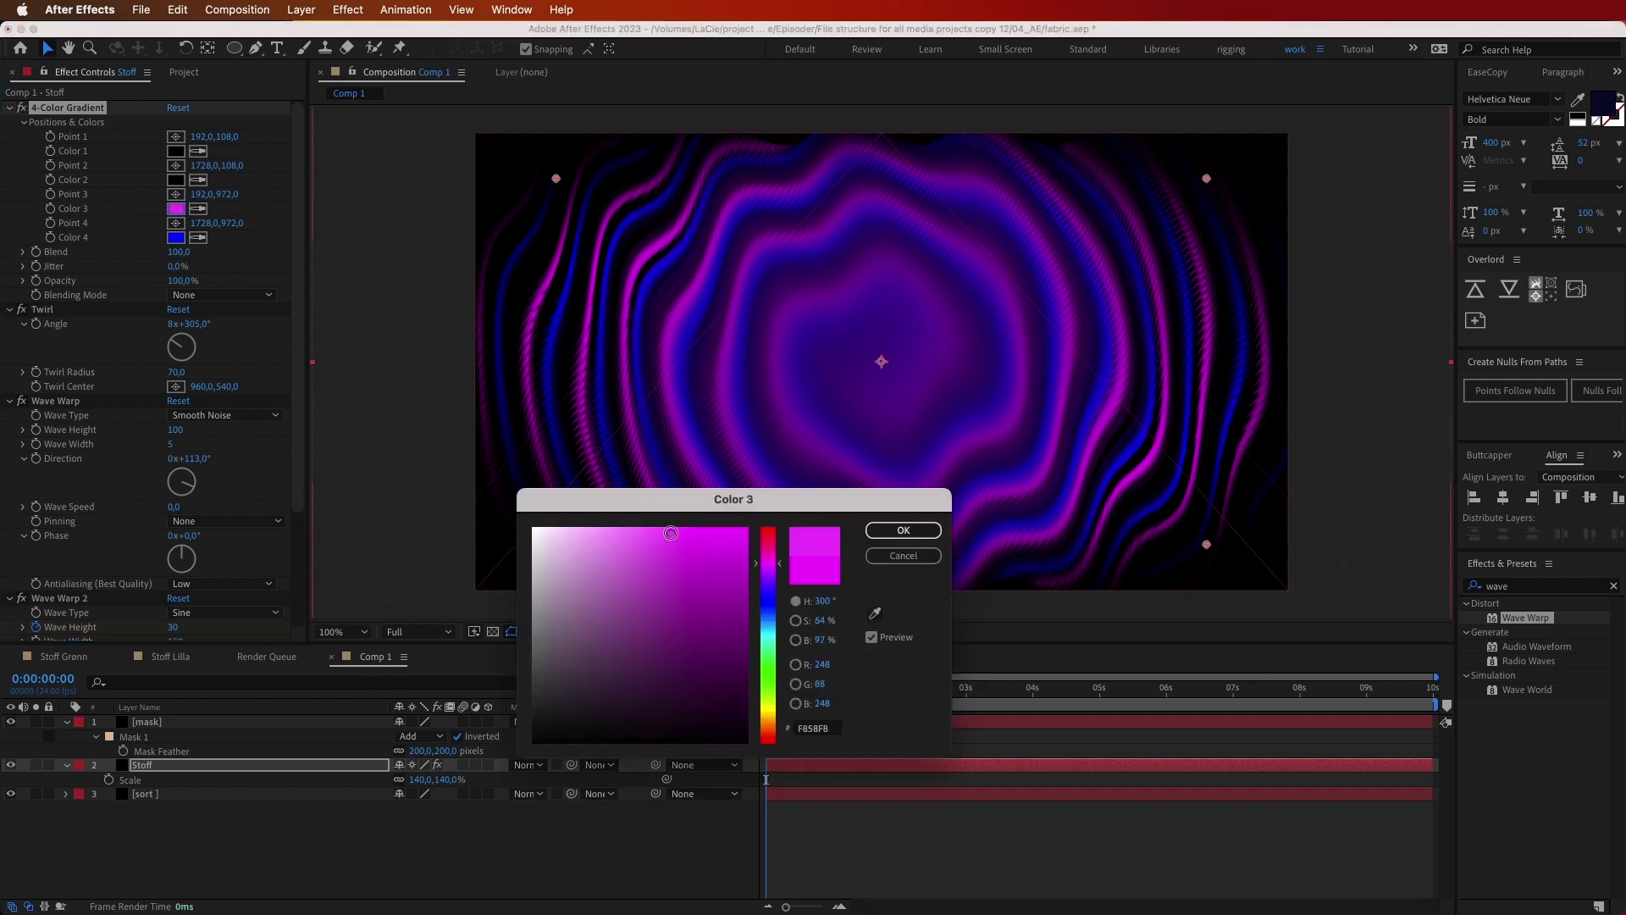
pyautogui.moveTo(651, 581); pyautogui.dragTo(700, 626)
pyautogui.click(903, 531)
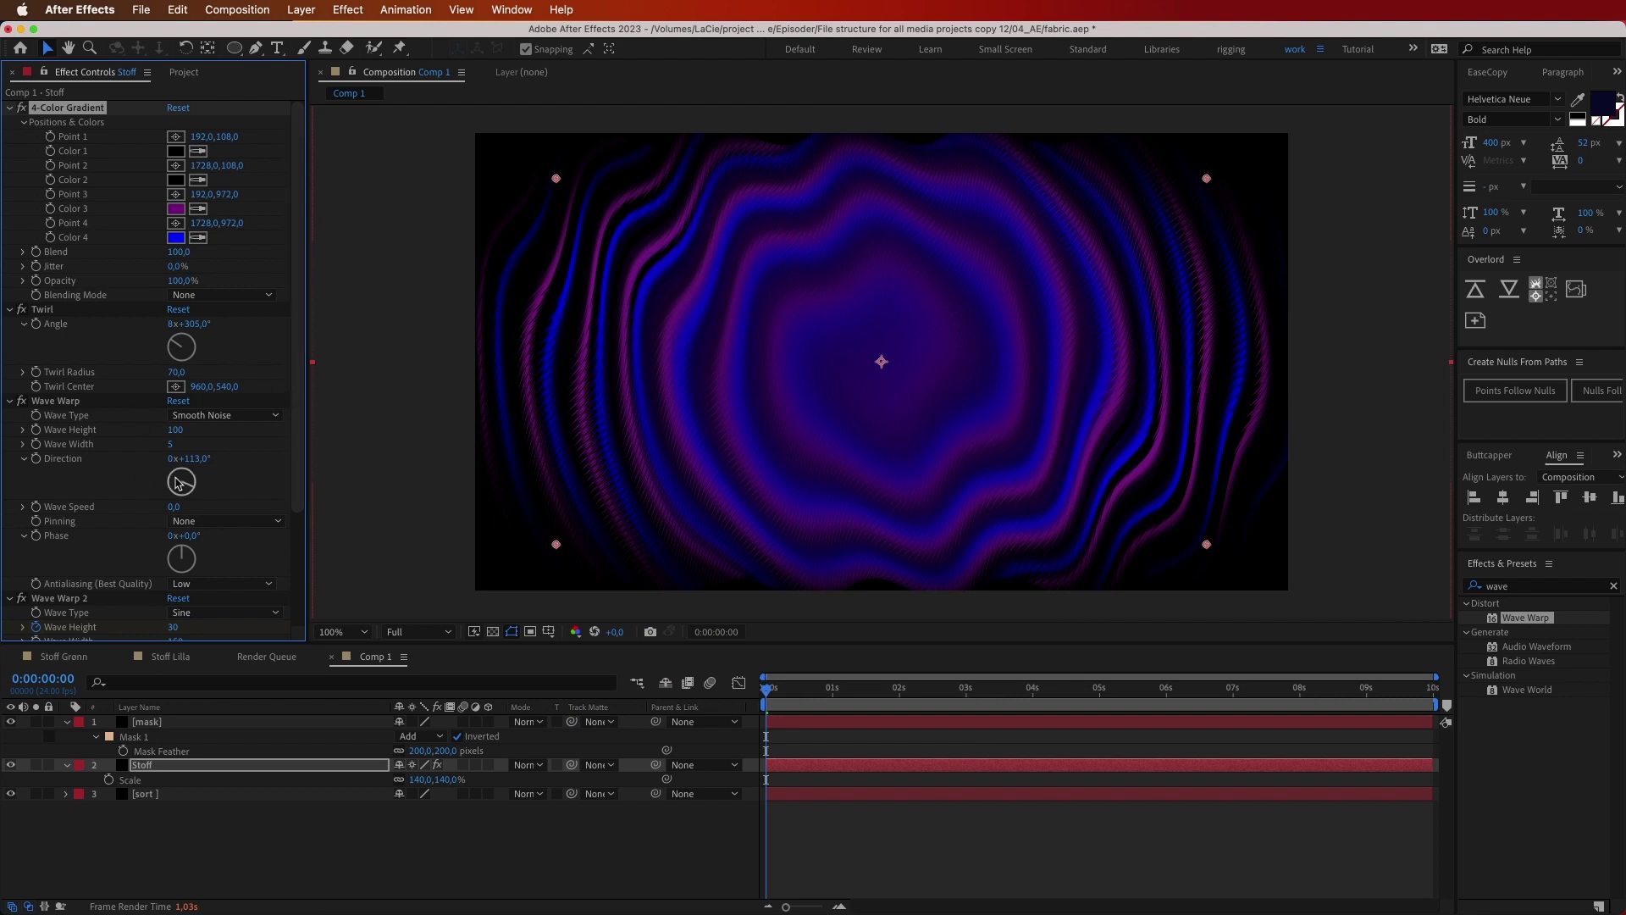
pyautogui.moveTo(191, 324); pyautogui.dragTo(109, 321)
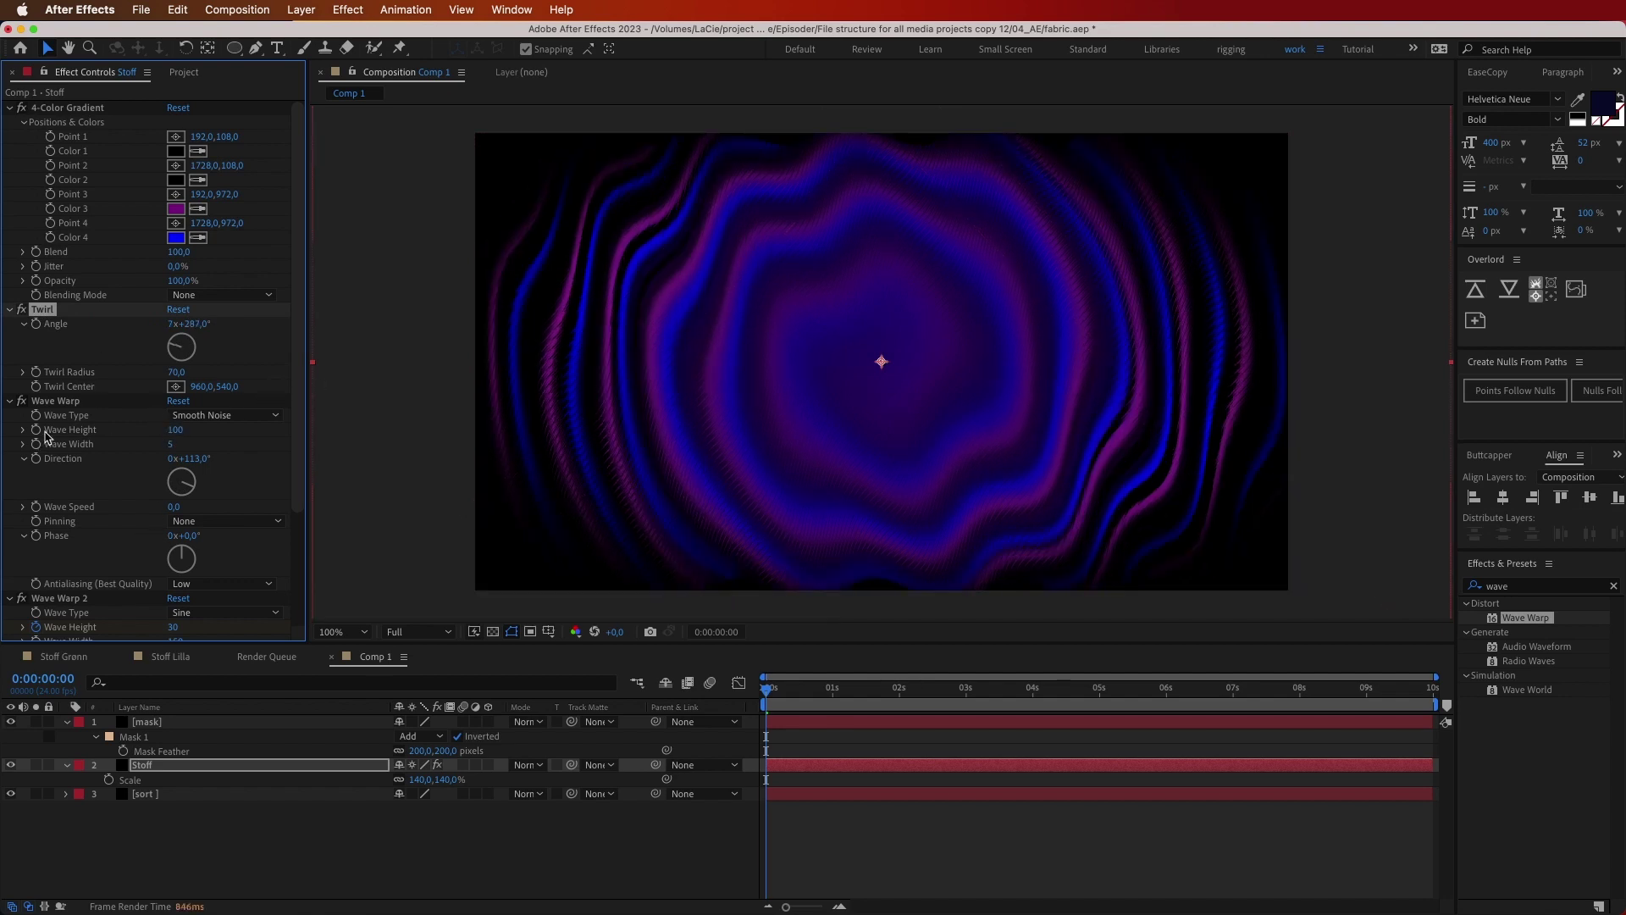
# Raise the Wave Warp height to 1070 and check the softer folds at 200% zoom
pyautogui.moveTo(173, 433); pyautogui.dragTo(970, 423)
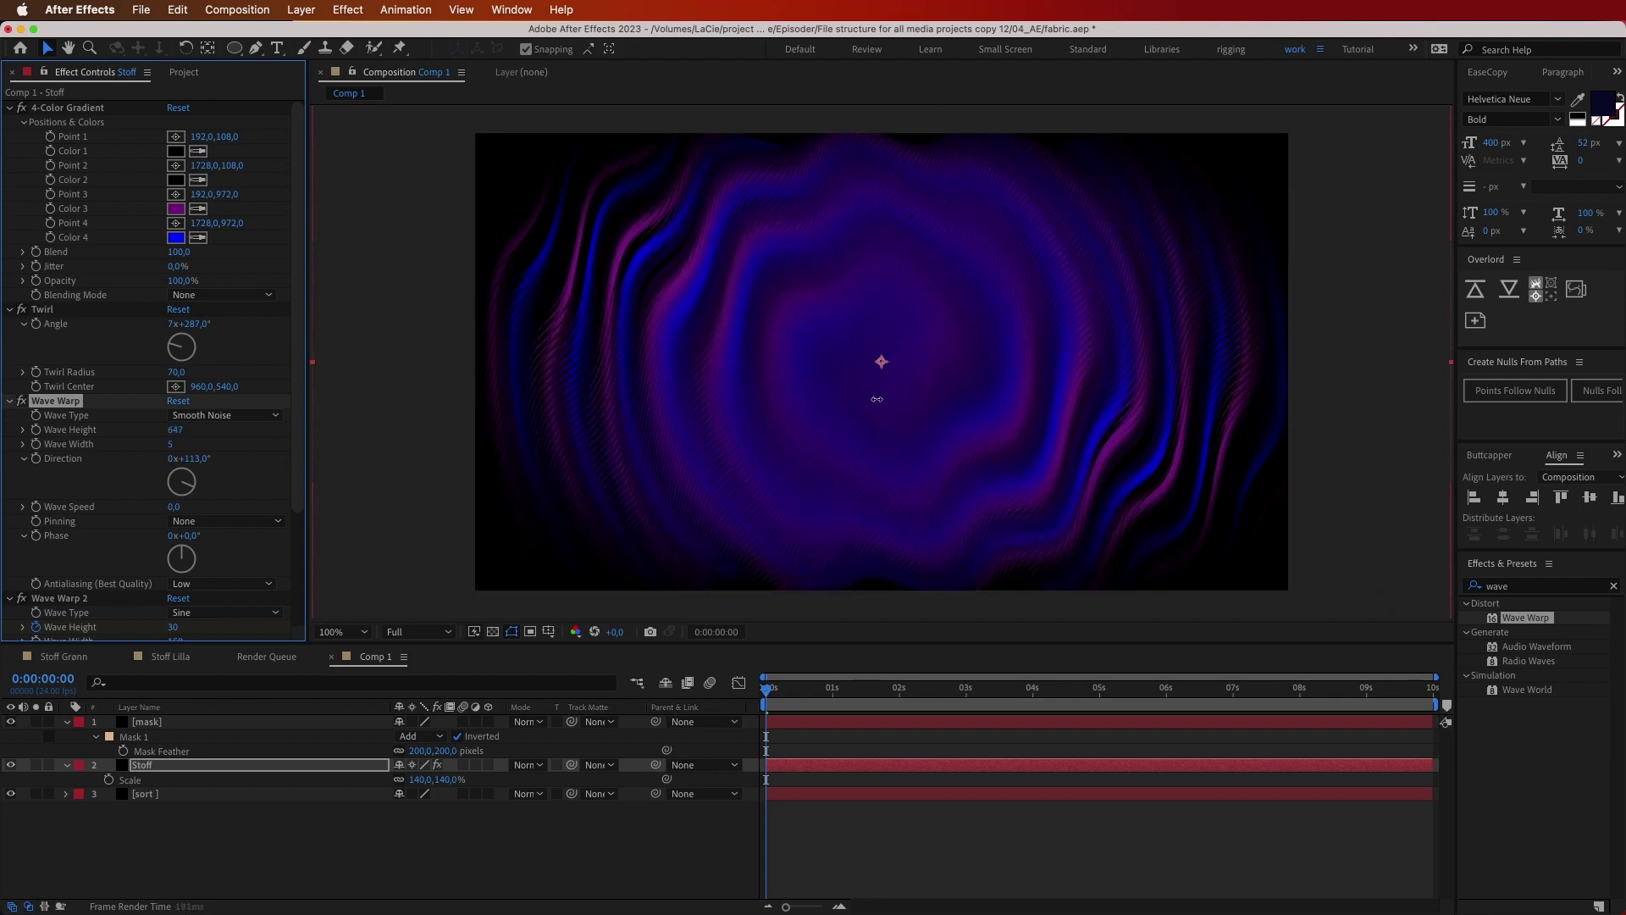
pyautogui.press('.')
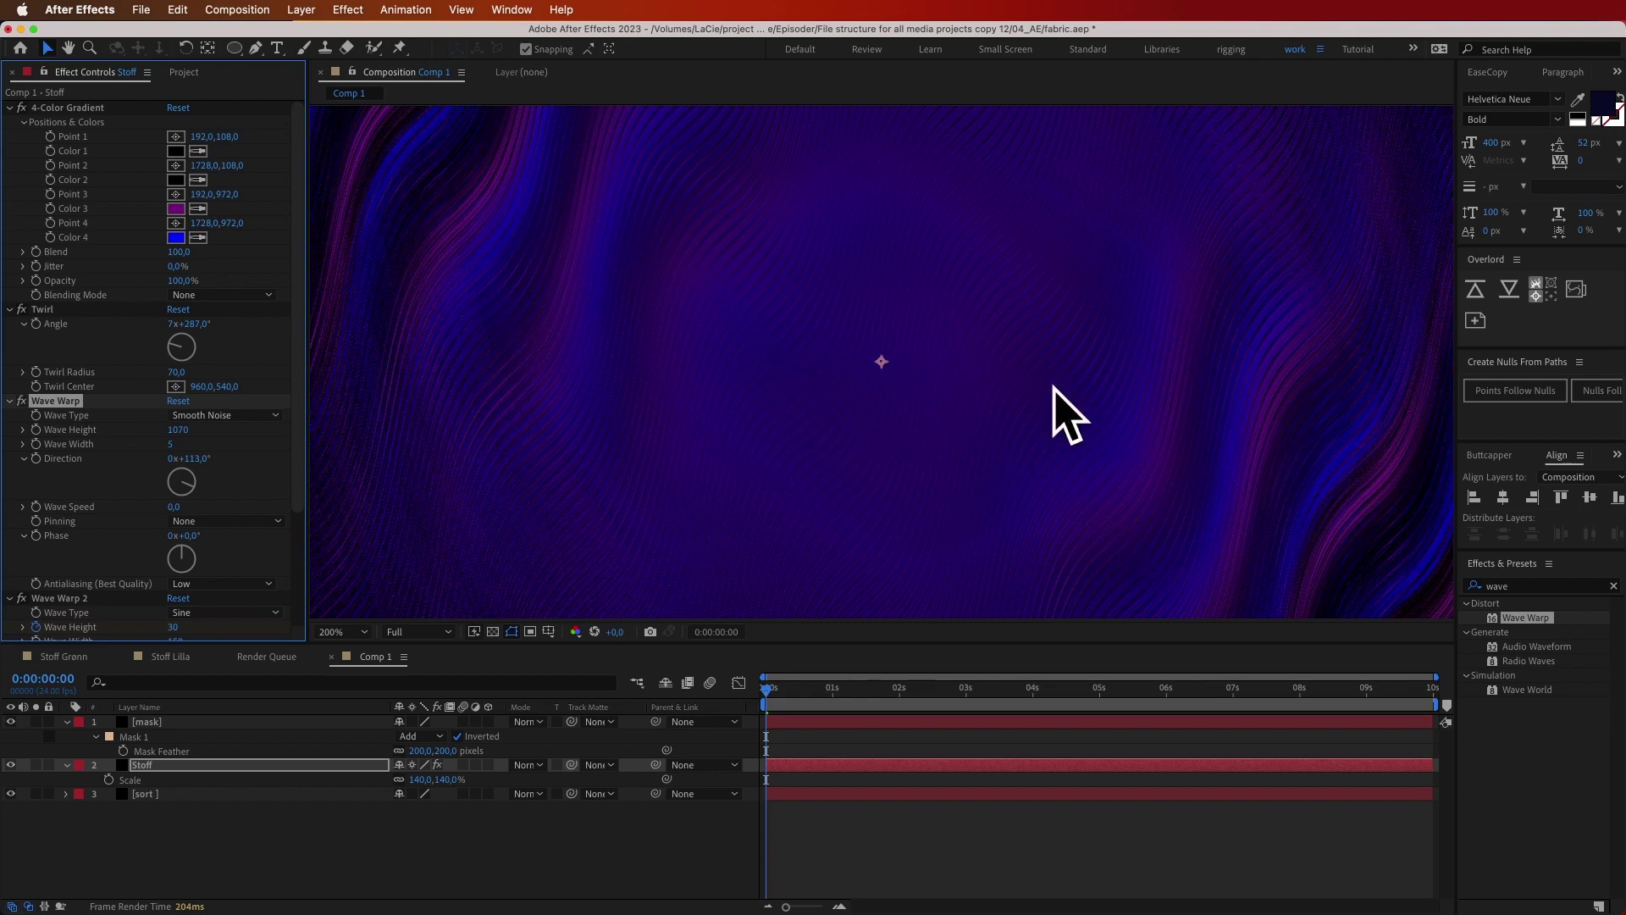
pyautogui.press(',')
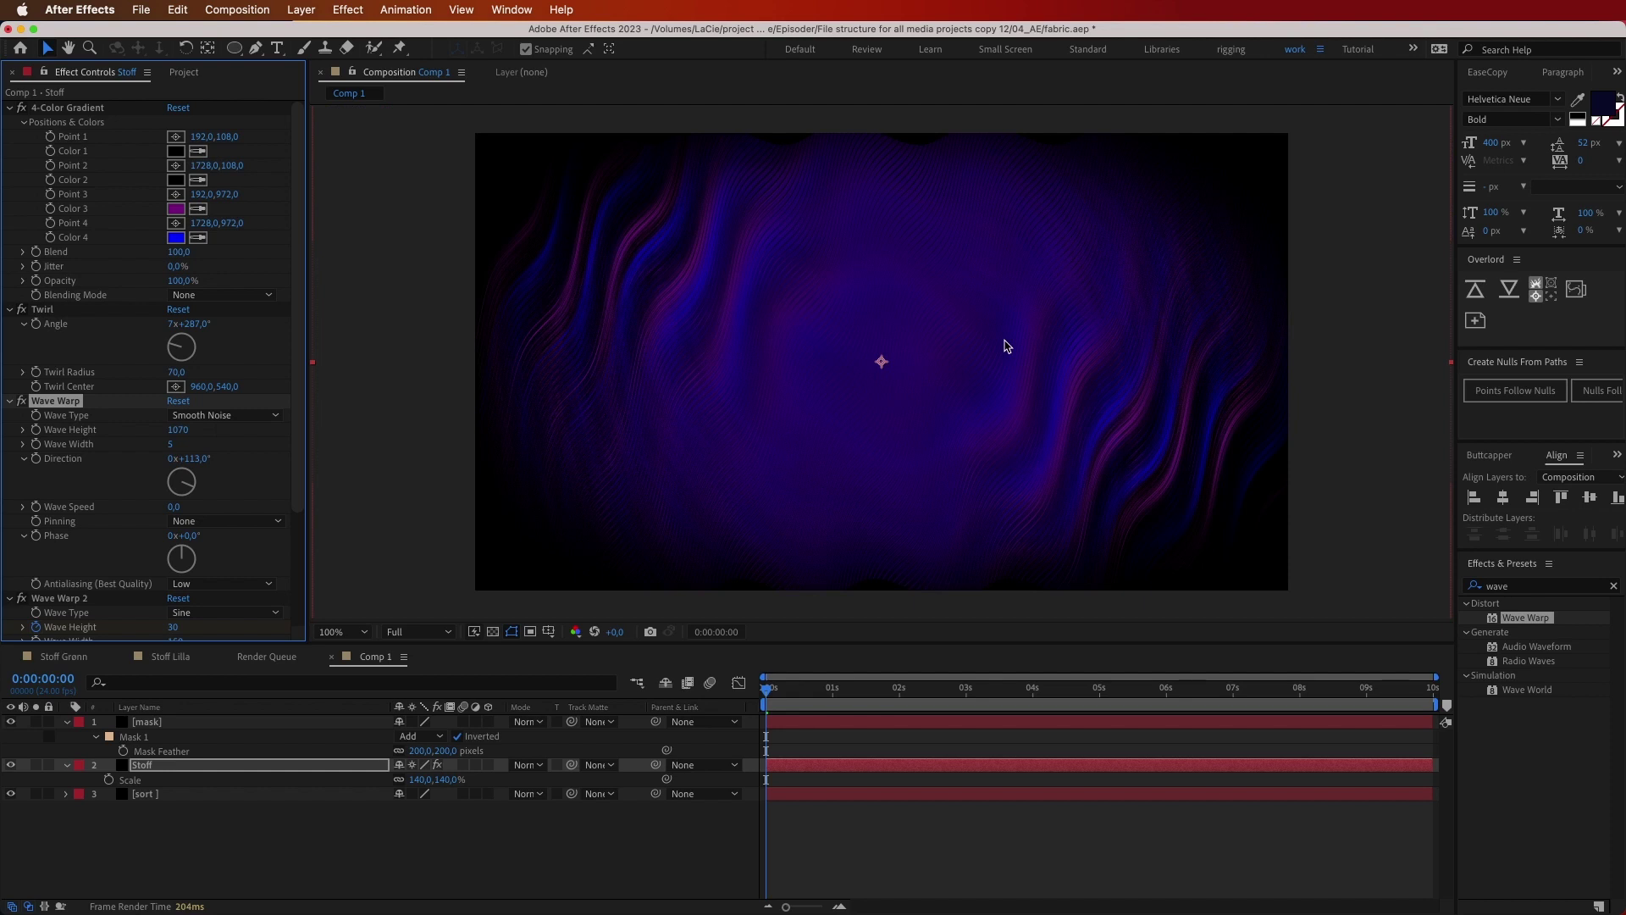
pyautogui.click(392, 859)
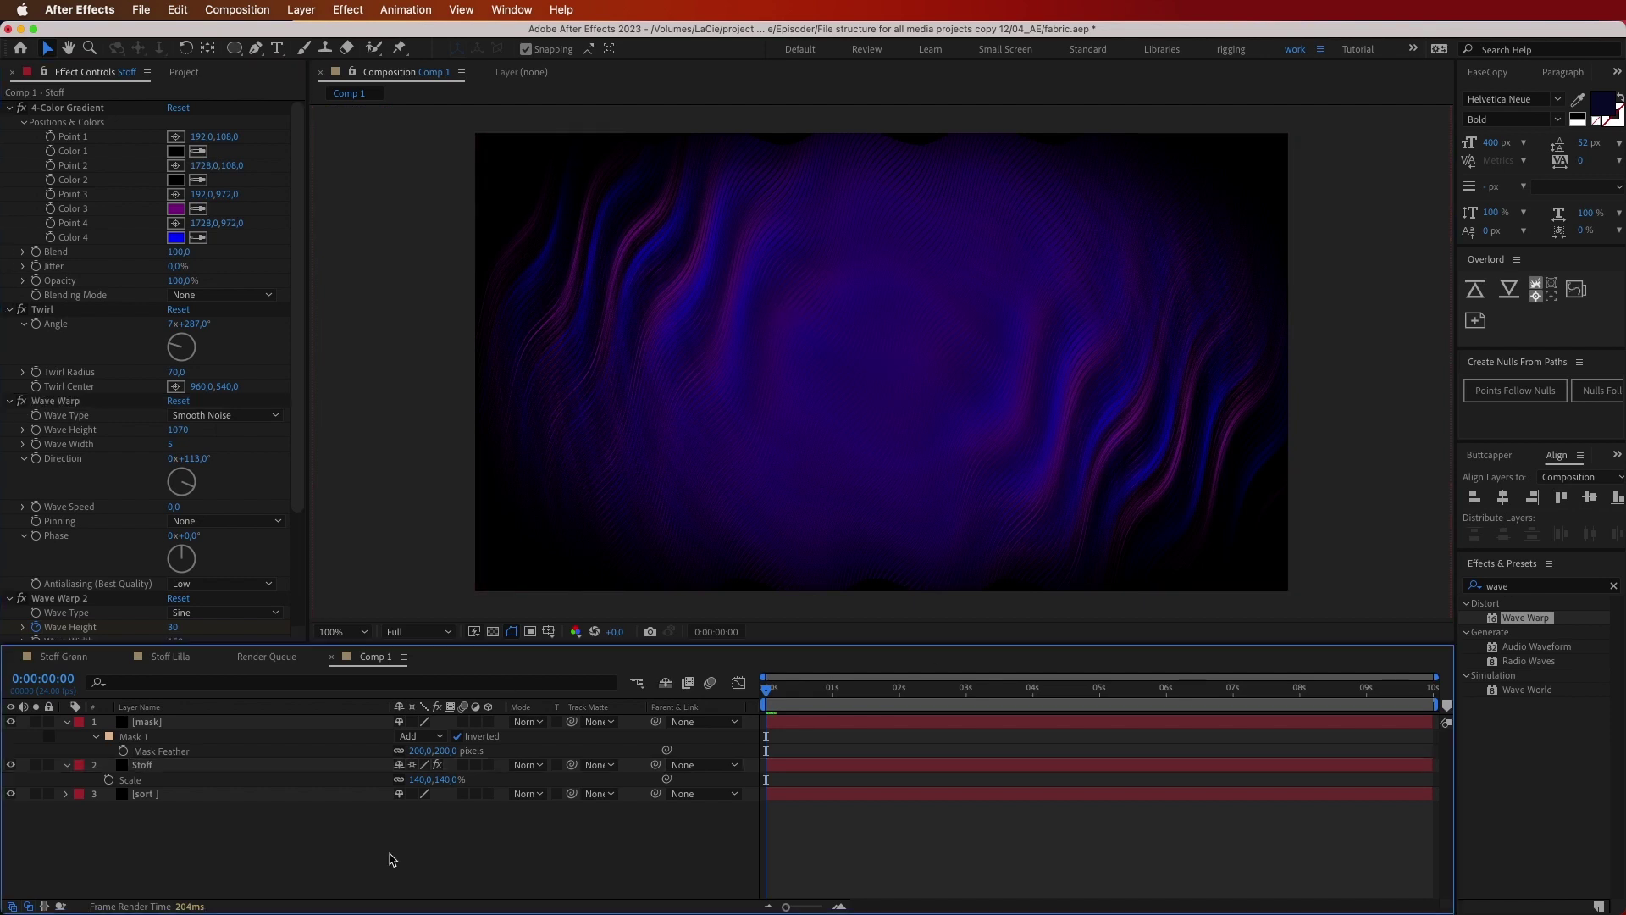
# Add a STOFF text layer and centre it horizontally and vertically in the frame
pyautogui.click(276, 48)
pyautogui.click(808, 349)
pyautogui.write('STOFF')
pyautogui.click(1503, 497)
pyautogui.click(1589, 497)
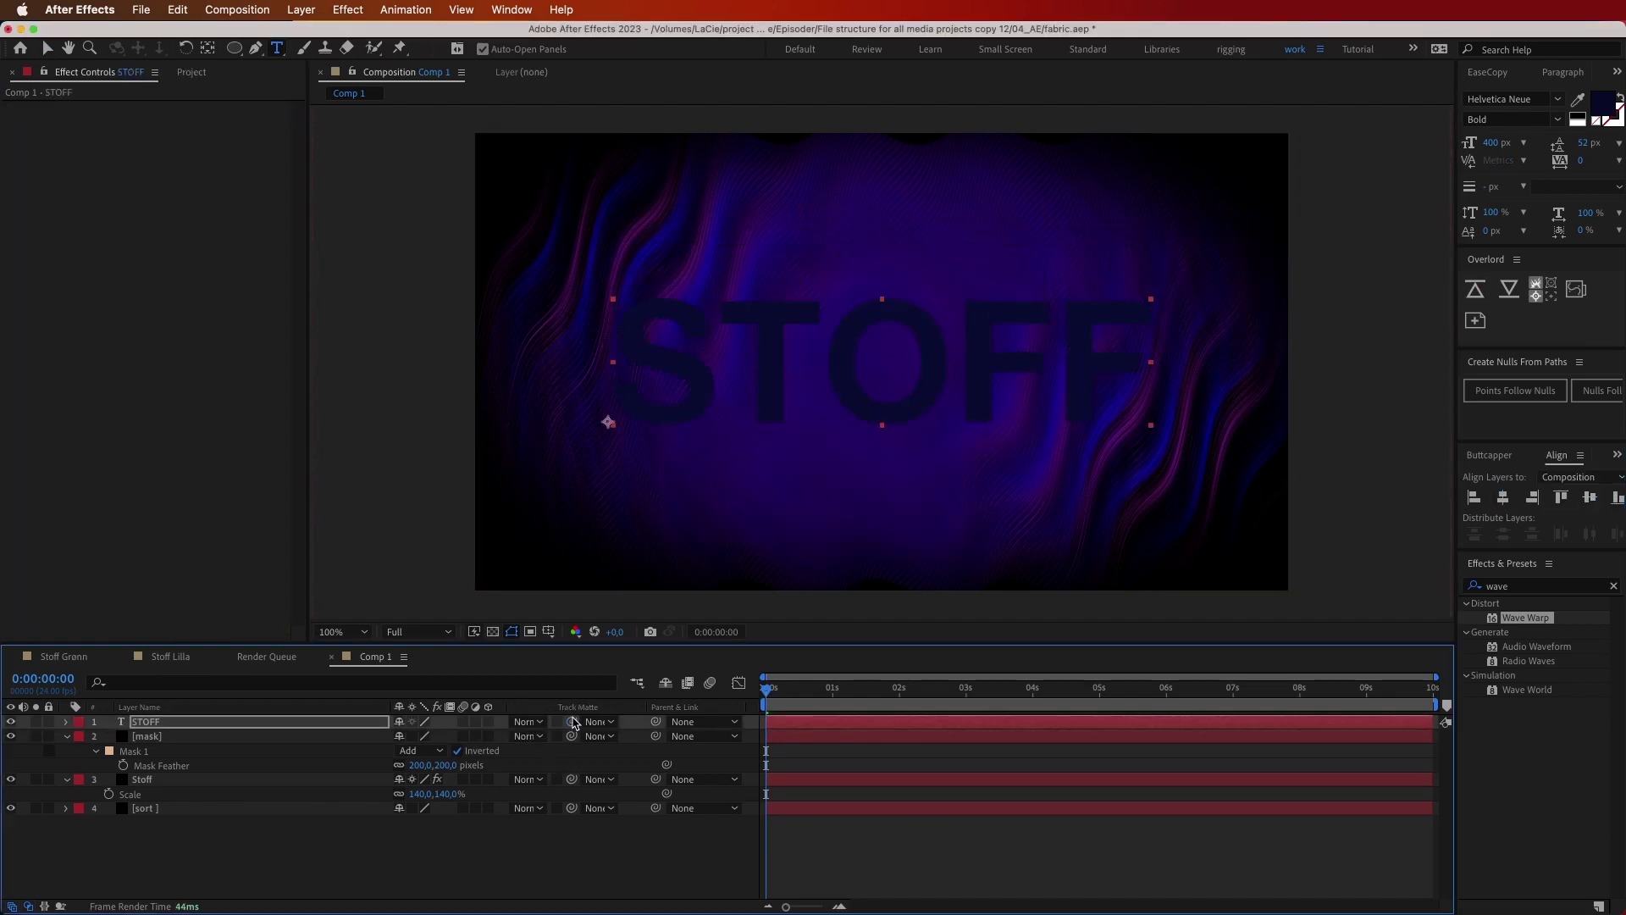
# Try Stoff as the STOFF text's matte against transparency, invert it, then remove that matte
pyautogui.moveTo(572, 721); pyautogui.dragTo(260, 787)
pyautogui.press('.')
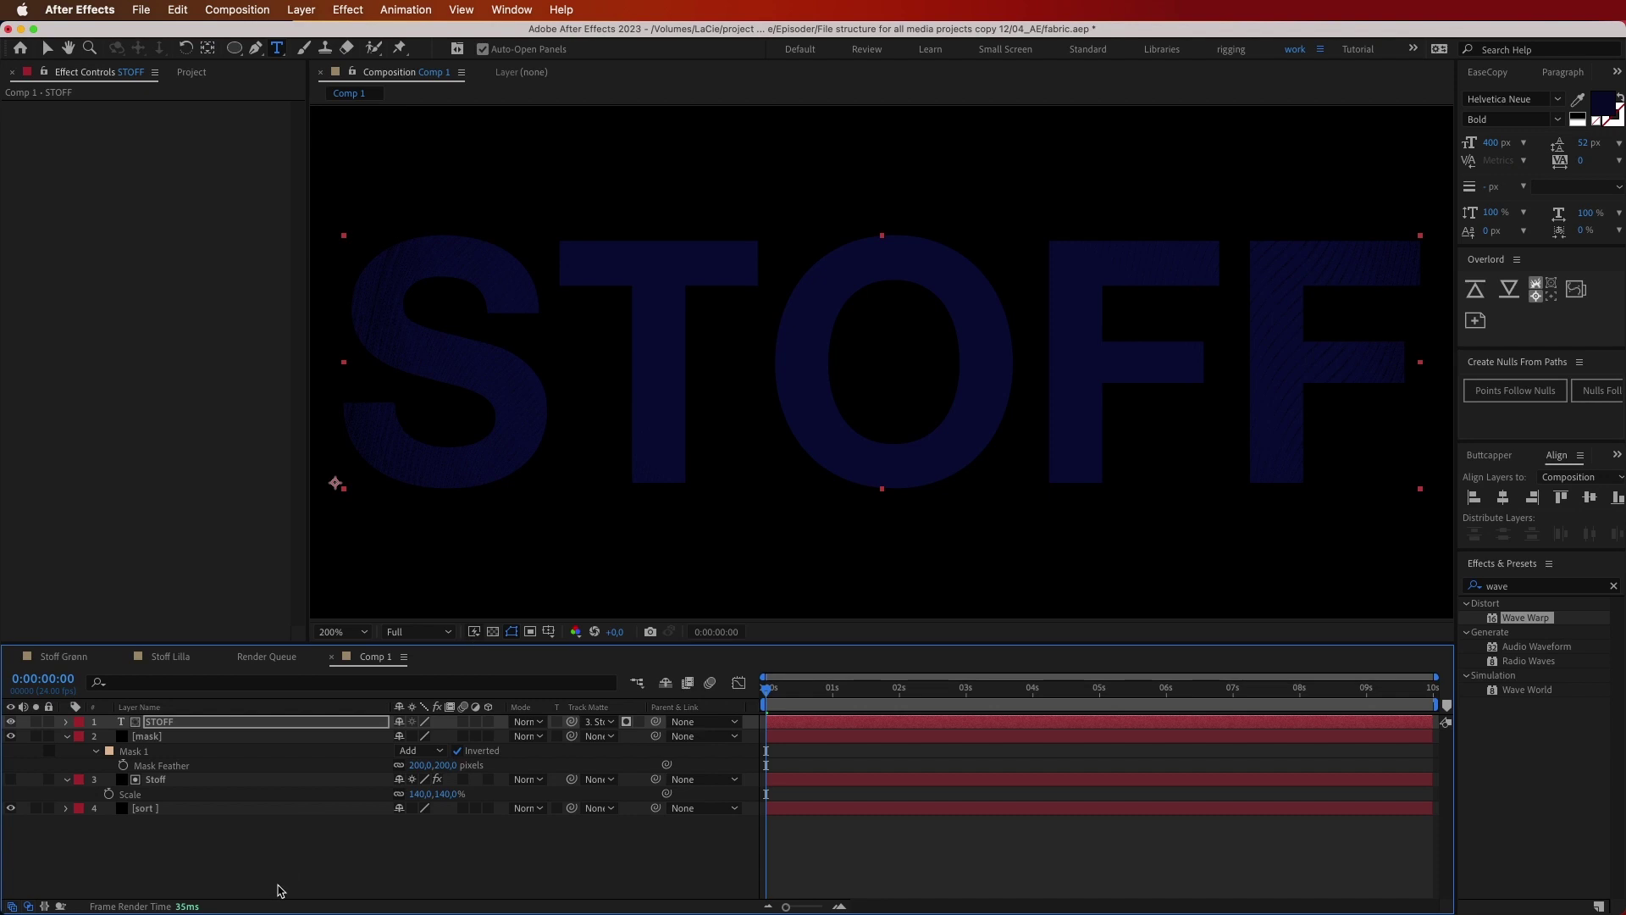
pyautogui.click(281, 891)
pyautogui.click(492, 632)
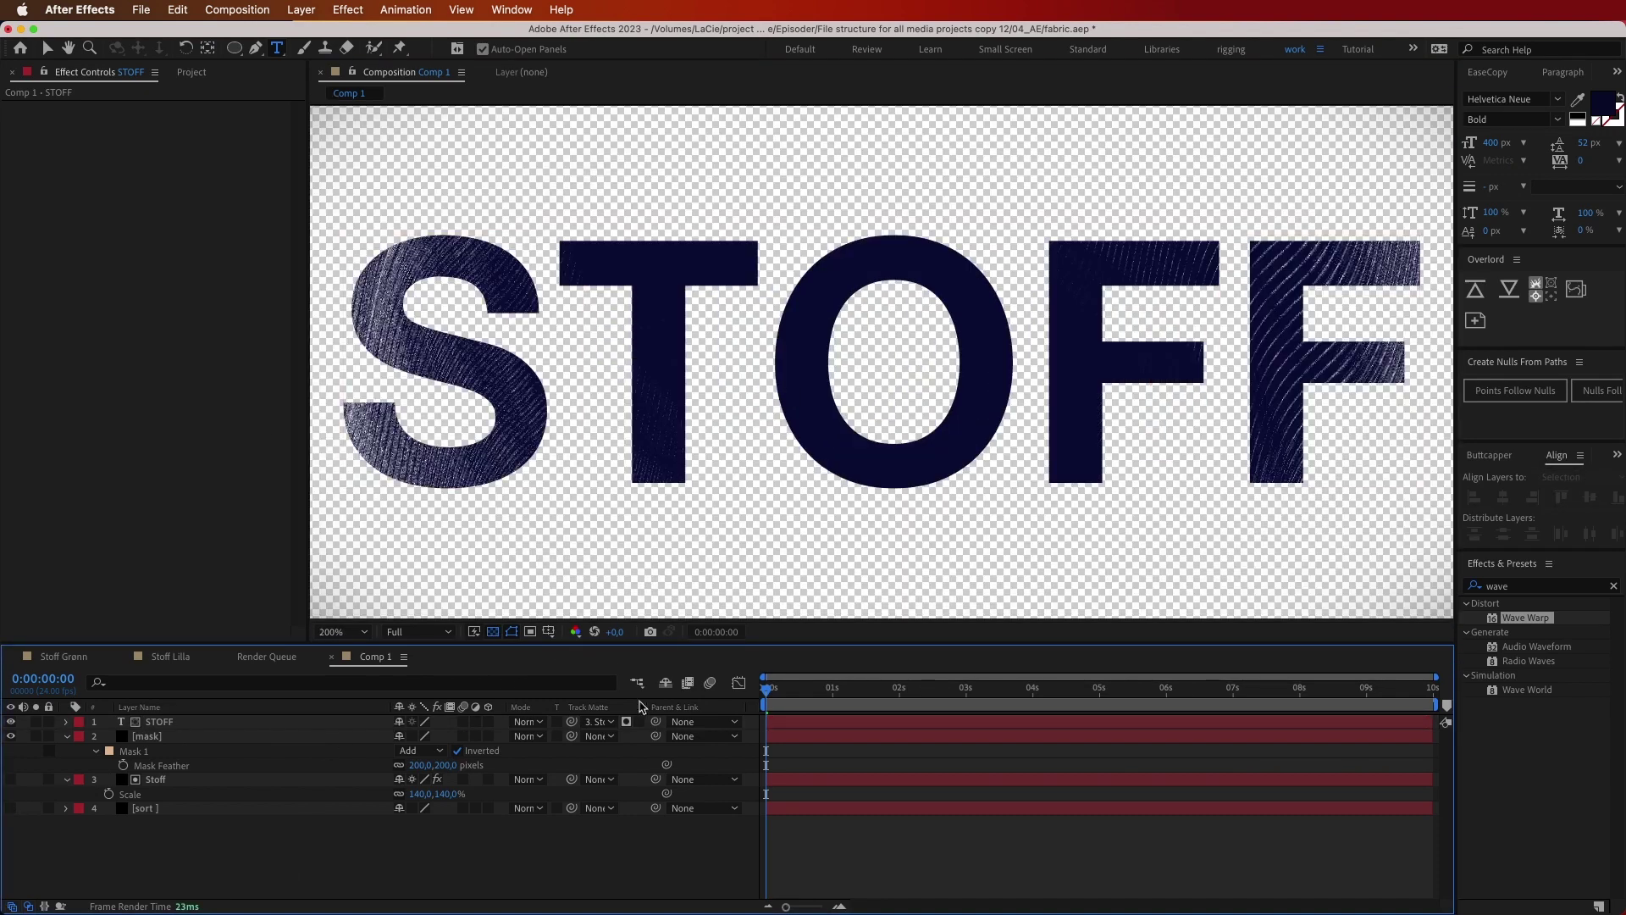
pyautogui.click(626, 721)
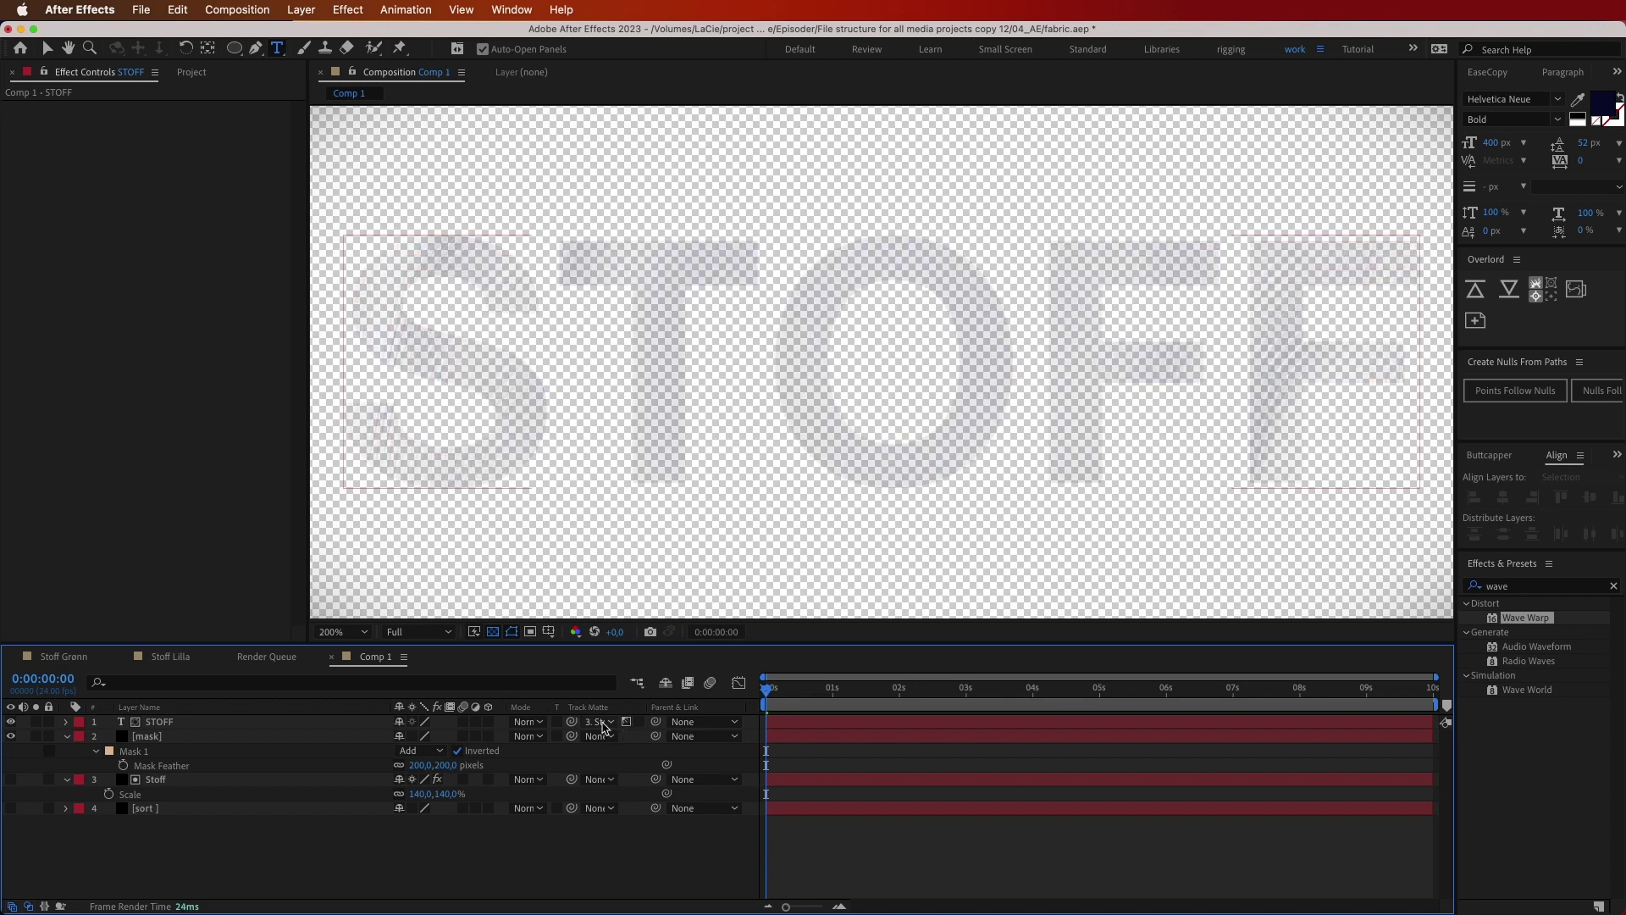
pyautogui.click(603, 722)
pyautogui.click(597, 737)
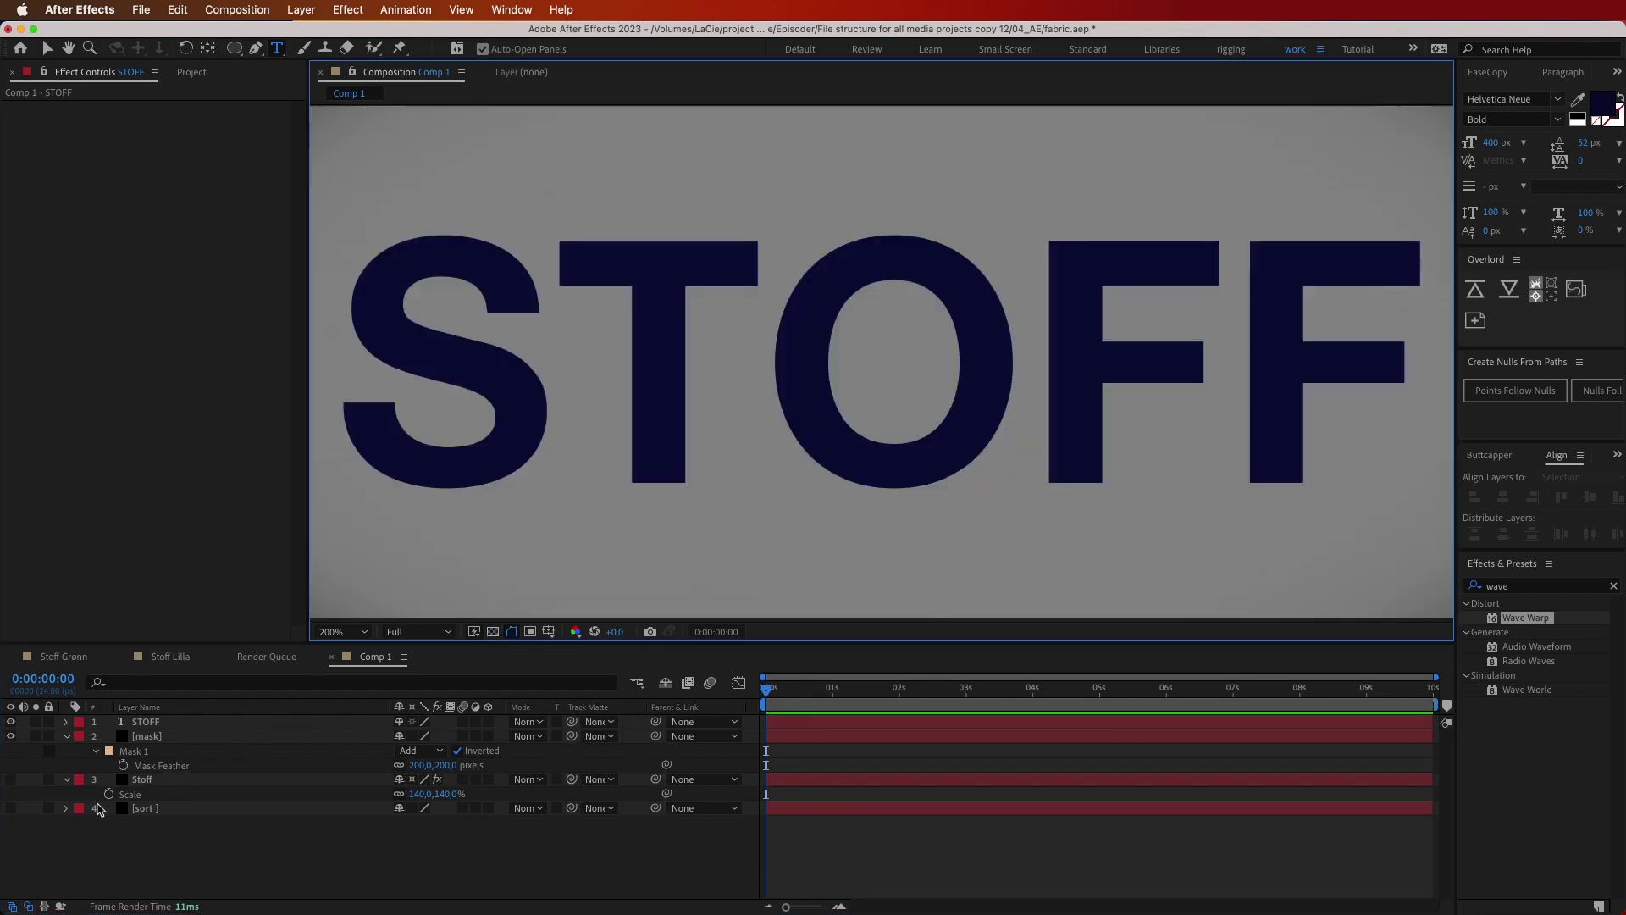
# Re-show the sort and Stoff layers and make STOFF the fabric's track matte, checking frame 6
pyautogui.click(11, 808)
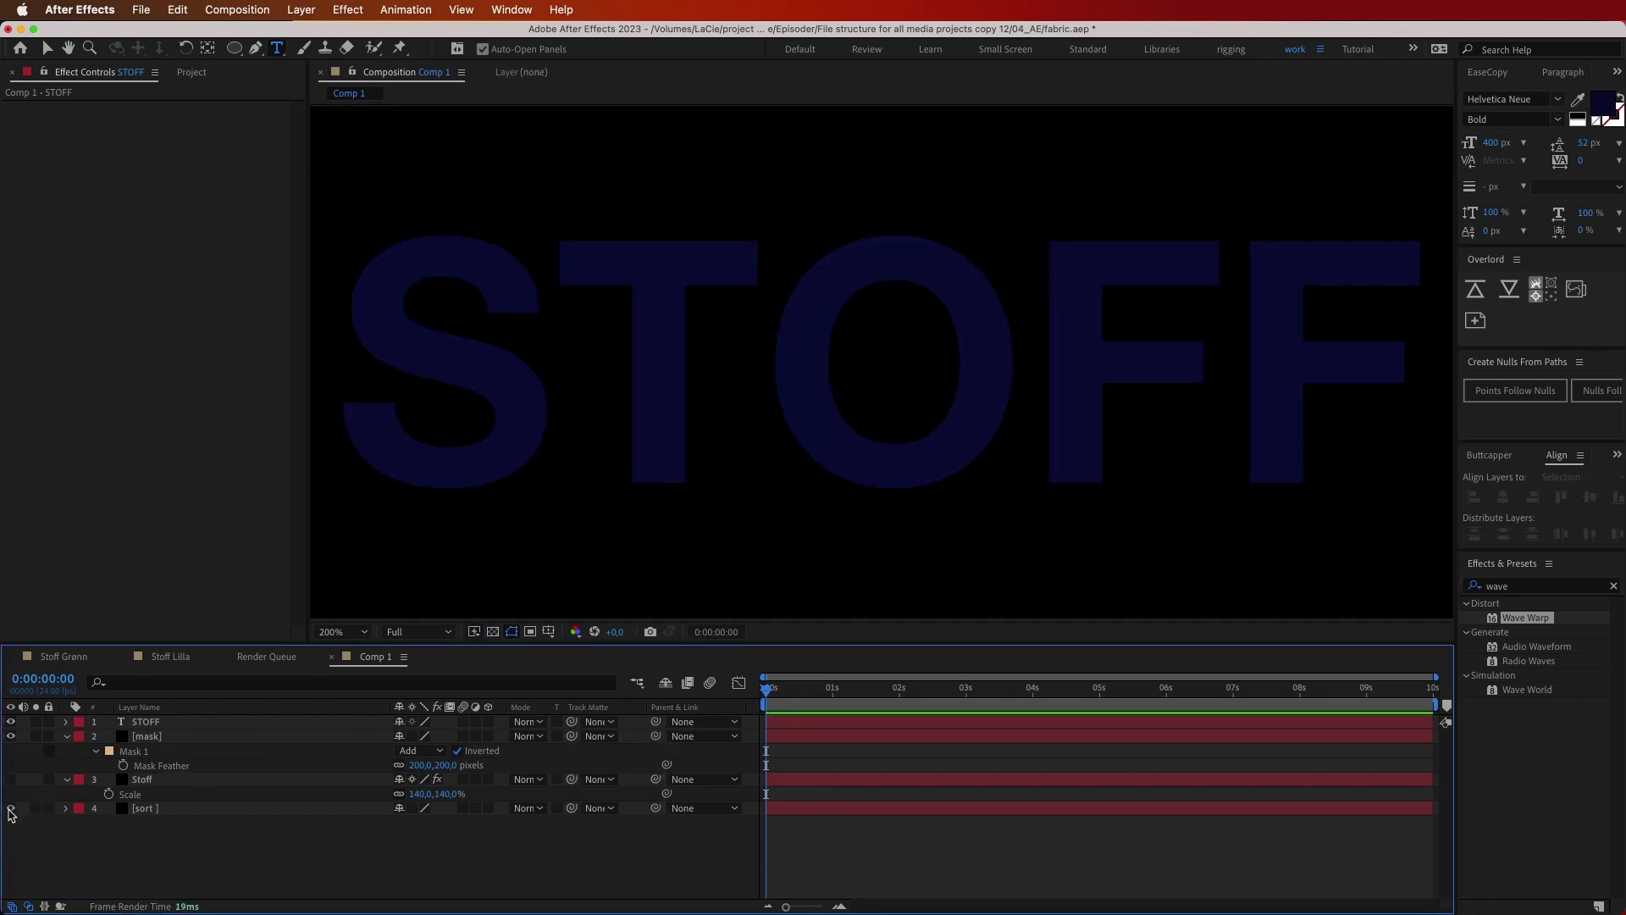
pyautogui.click(10, 779)
pyautogui.click(140, 780)
pyautogui.press(',')
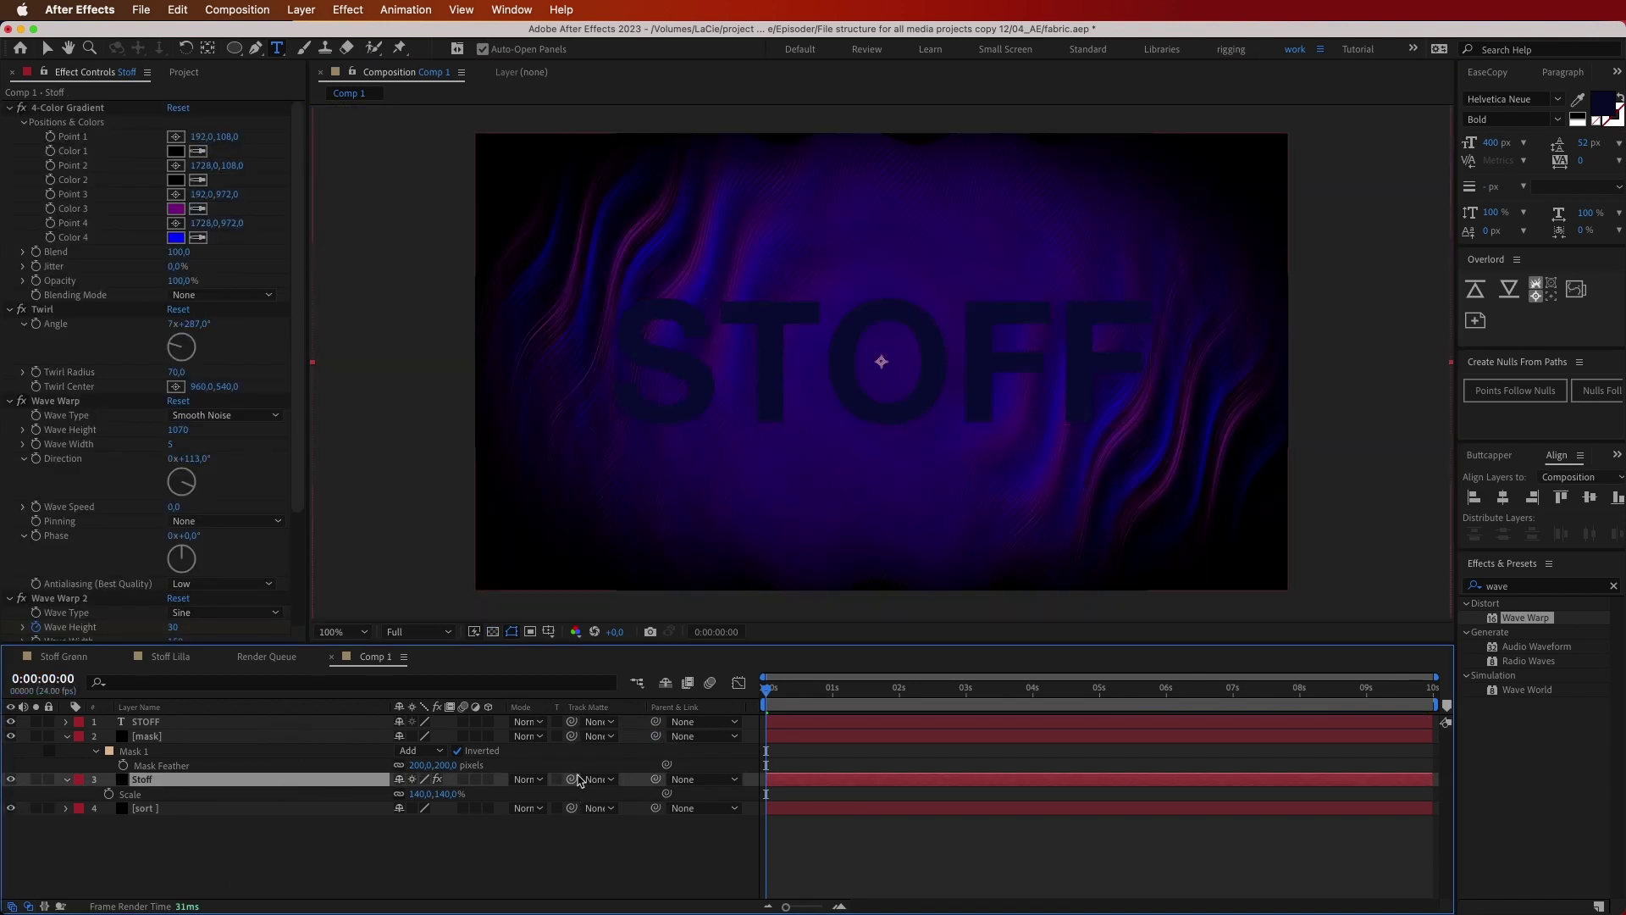
pyautogui.moveTo(572, 780); pyautogui.dragTo(161, 721)
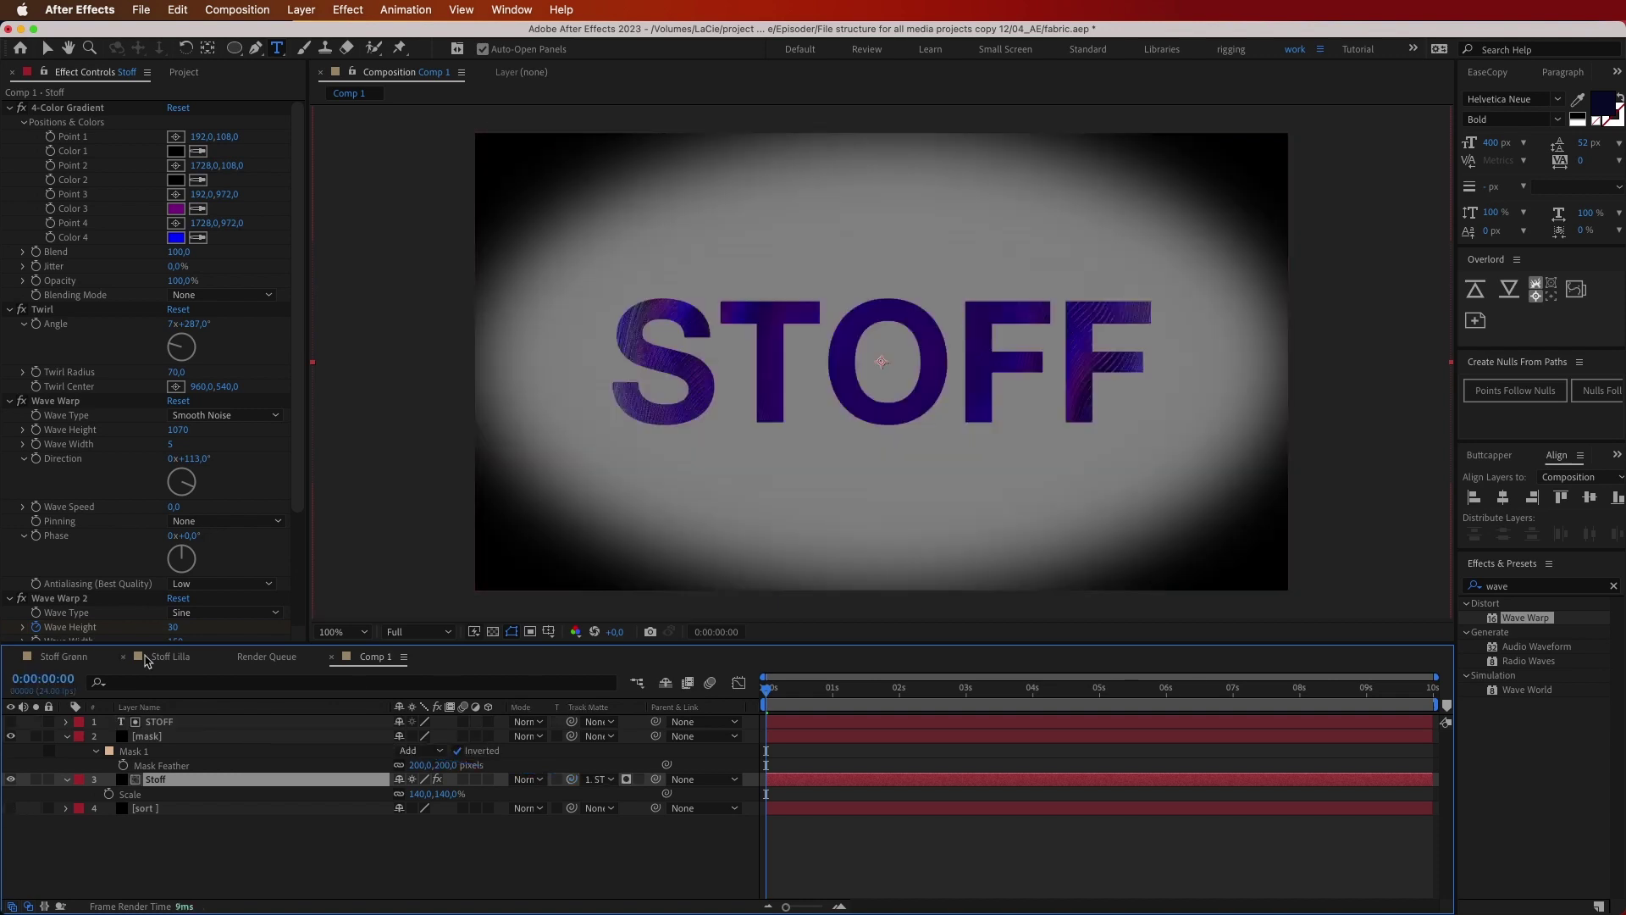
pyautogui.click(146, 808)
pyautogui.press('.')
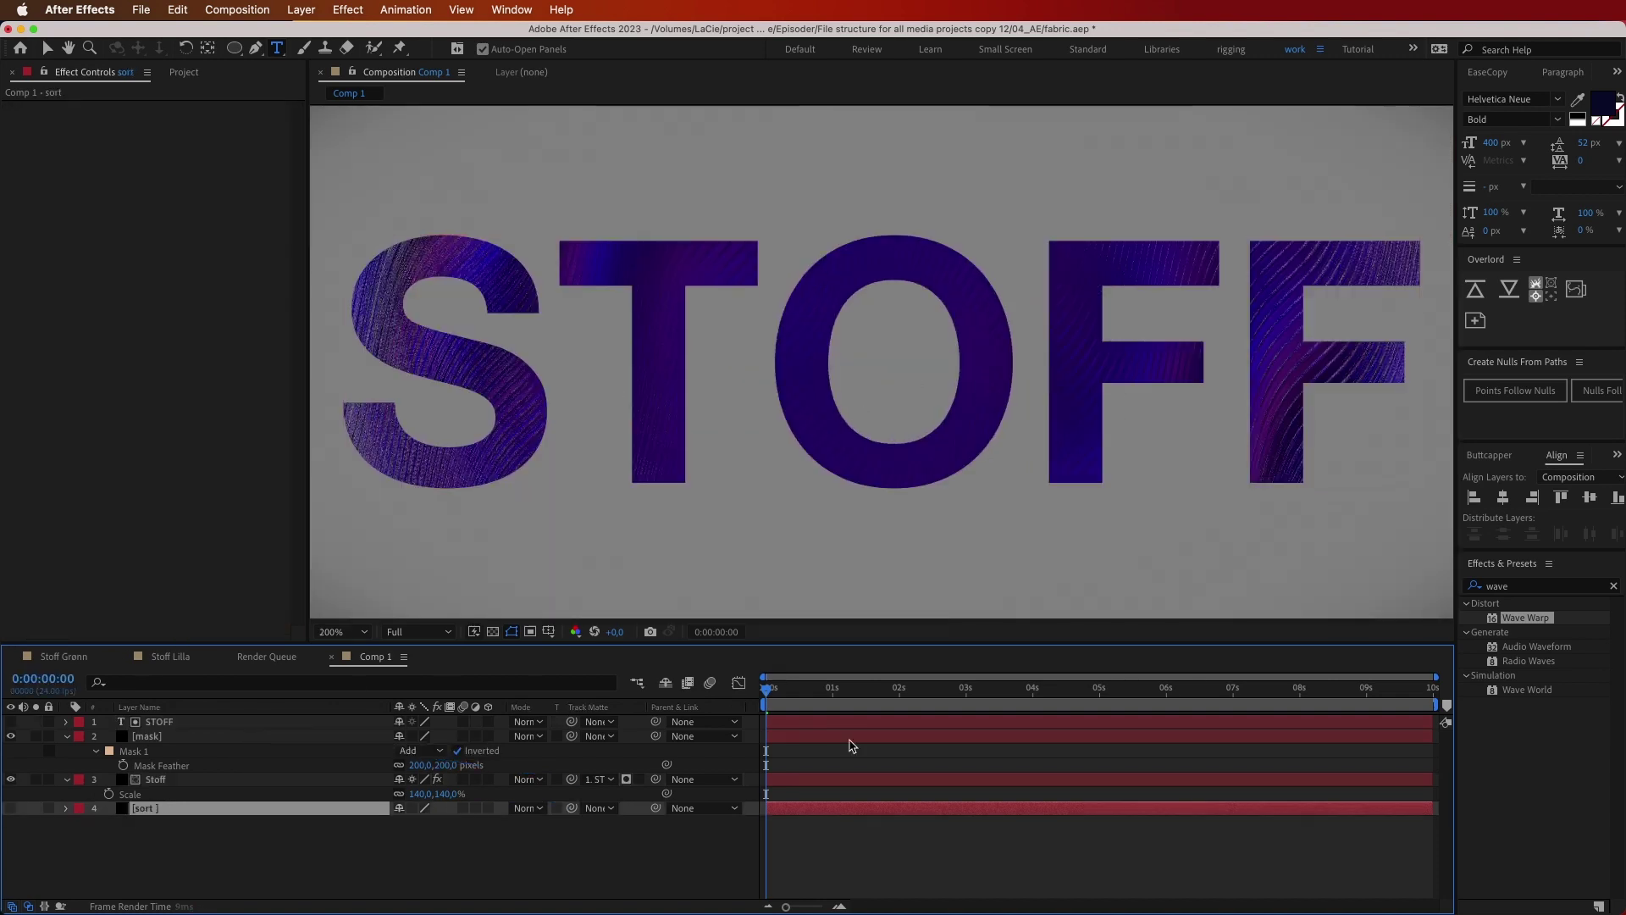
pyautogui.click(779, 688)
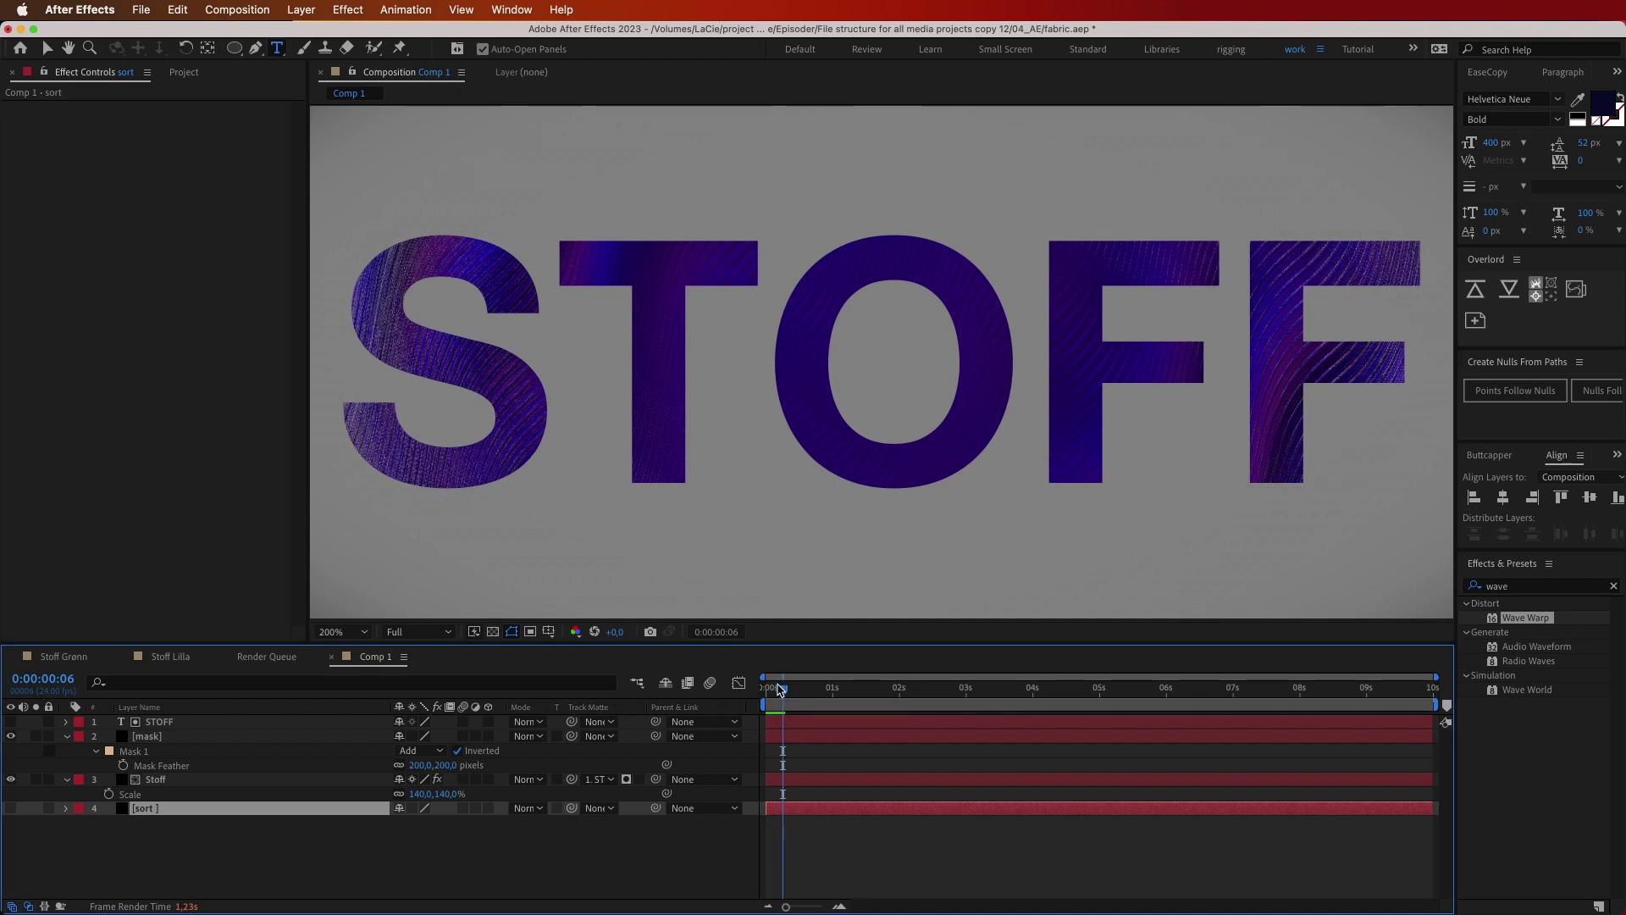